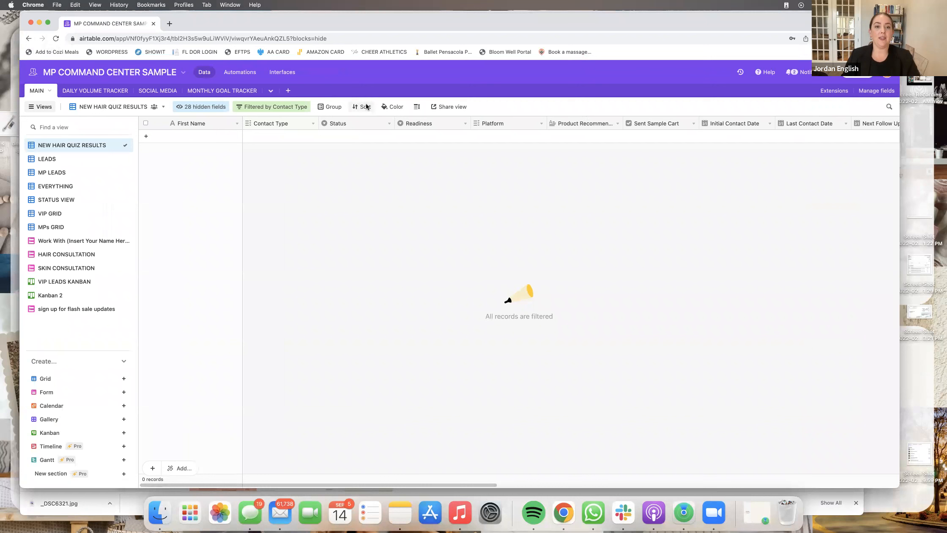
- Leave the MP Command Center Sample base and return to the Airtable bases home page
{"action": "left_click", "coordinate": [34, 73]}
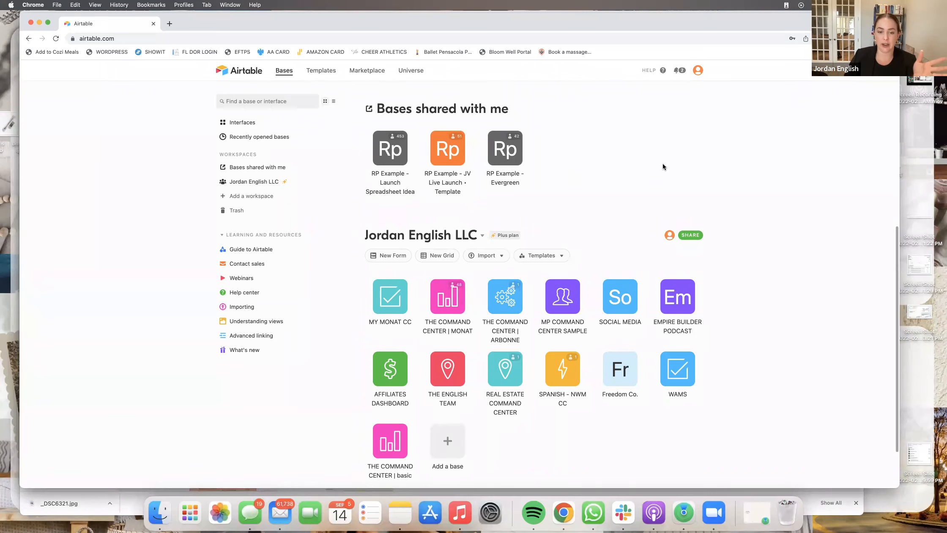
{"action": "scroll", "coordinate": [663, 167], "scroll_direction": "down", "scroll_amount": 2}
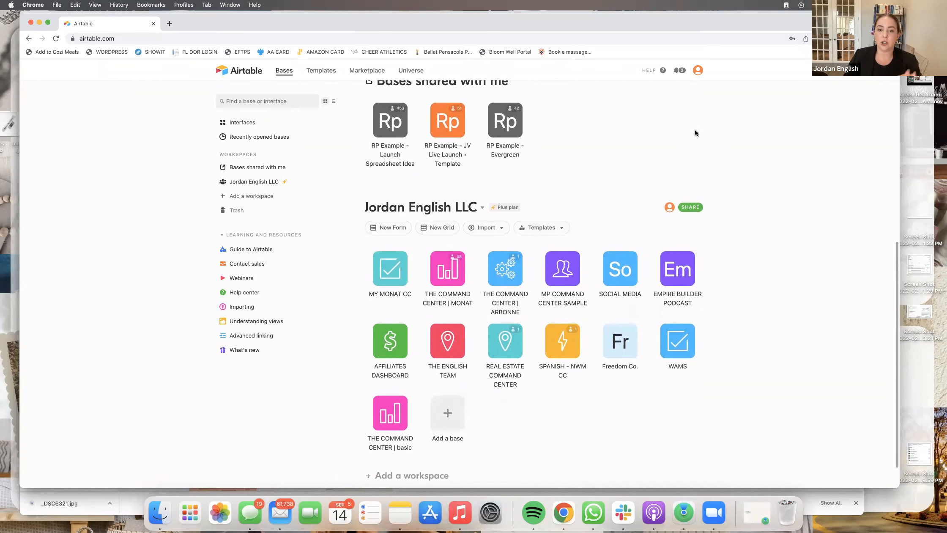
{"action": "scroll", "coordinate": [436, 236], "scroll_direction": "down", "scroll_amount": 2}
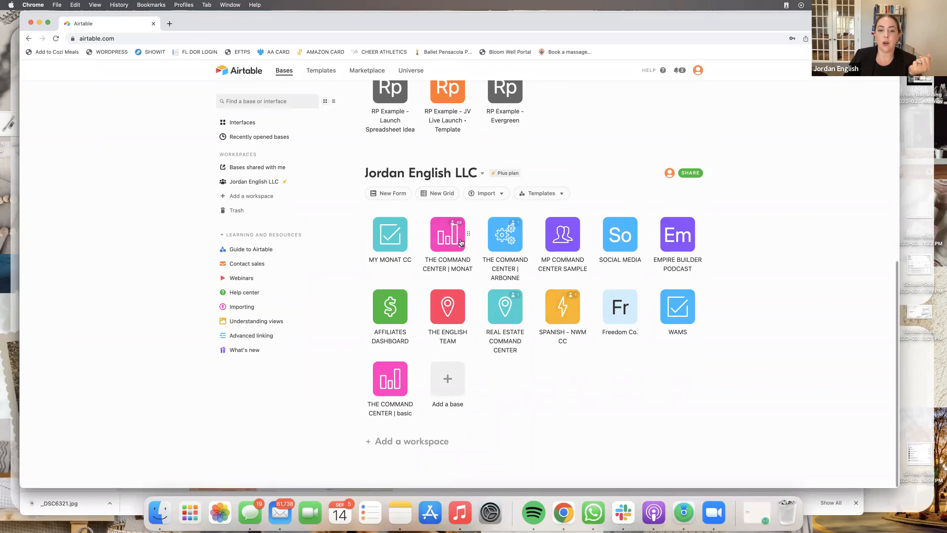
{"action": "left_click", "coordinate": [402, 248]}
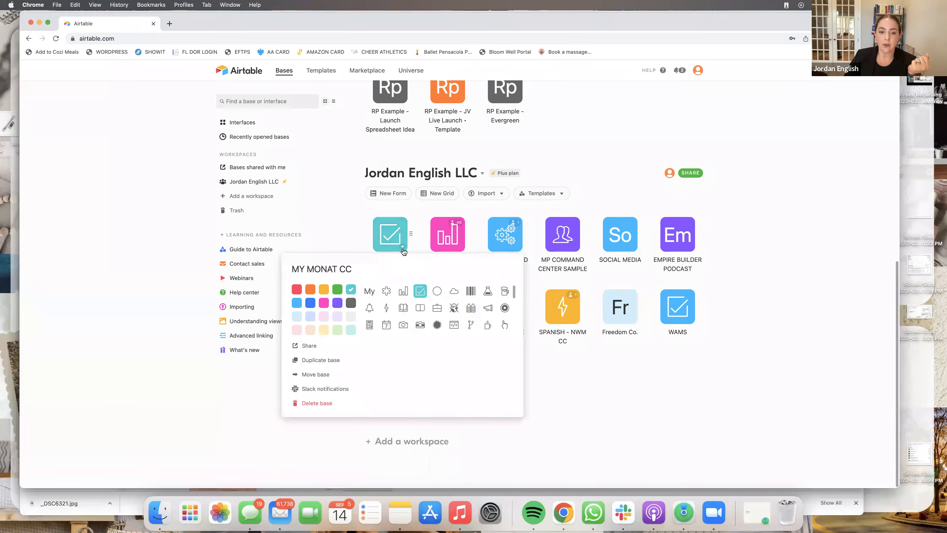
{"action": "left_click", "coordinate": [360, 270]}
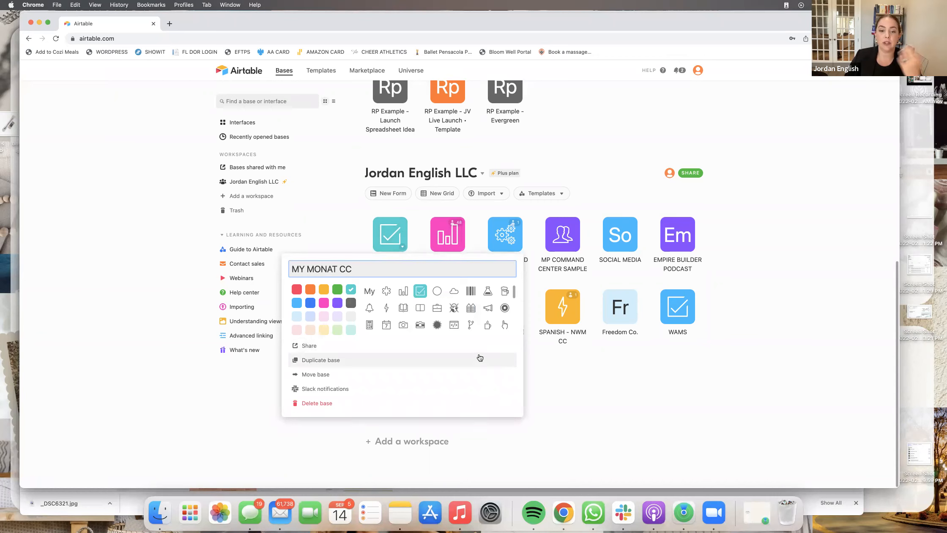
{"action": "left_click", "coordinate": [591, 369]}
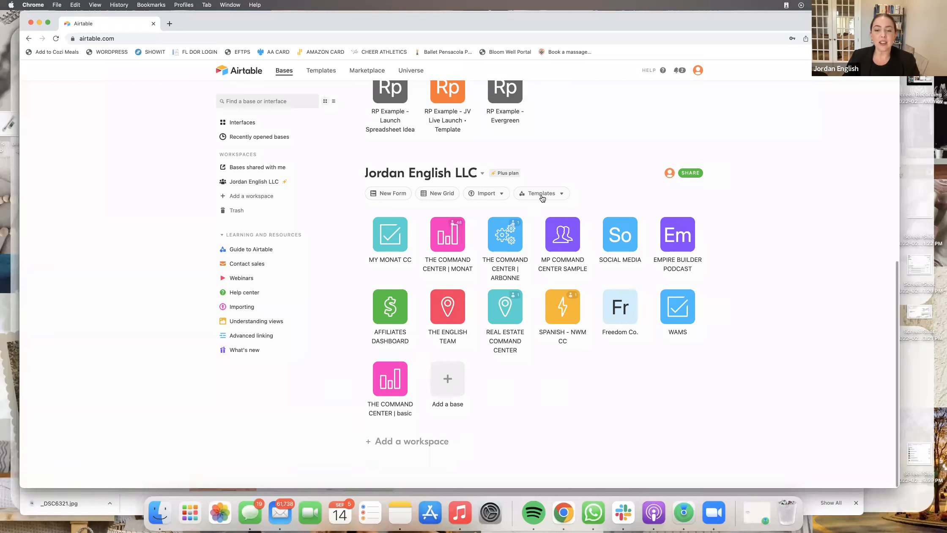
- Open the MP COMMAND CENTER SAMPLE base, view its DAILY VOLUME TRACKER and MONTHLY GOAL TRACKER tables, and show MAIN's EVERYTHING view
{"action": "left_click", "coordinate": [564, 235]}
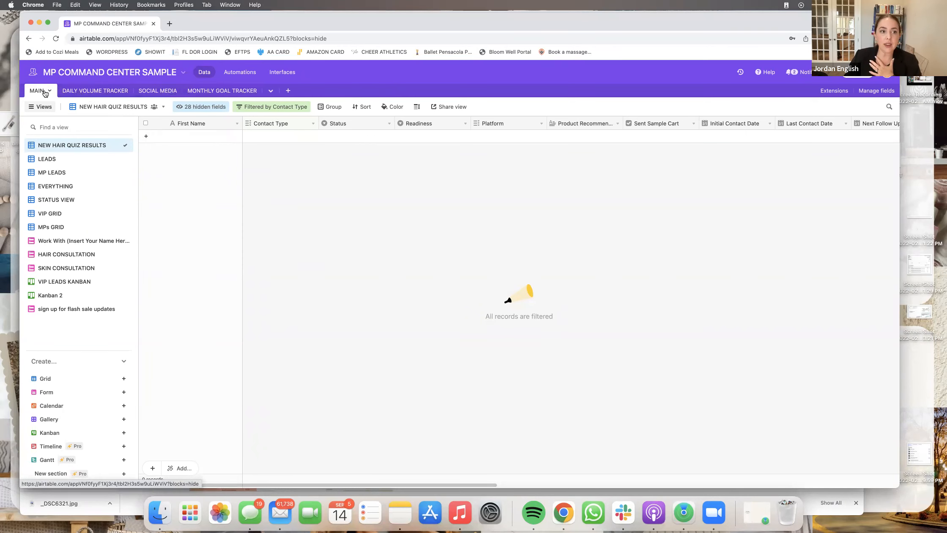
{"action": "left_click", "coordinate": [72, 93]}
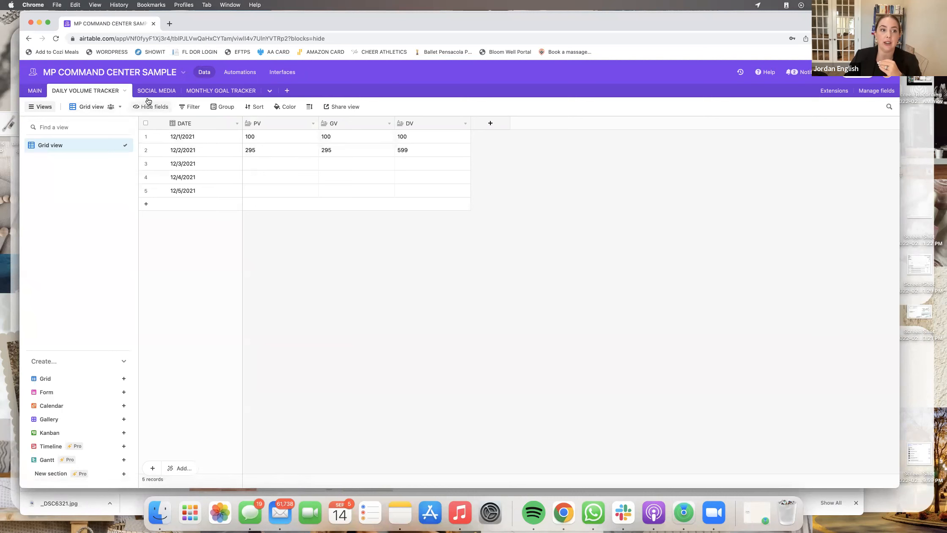
{"action": "left_click", "coordinate": [228, 92]}
{"action": "left_click", "coordinate": [46, 92]}
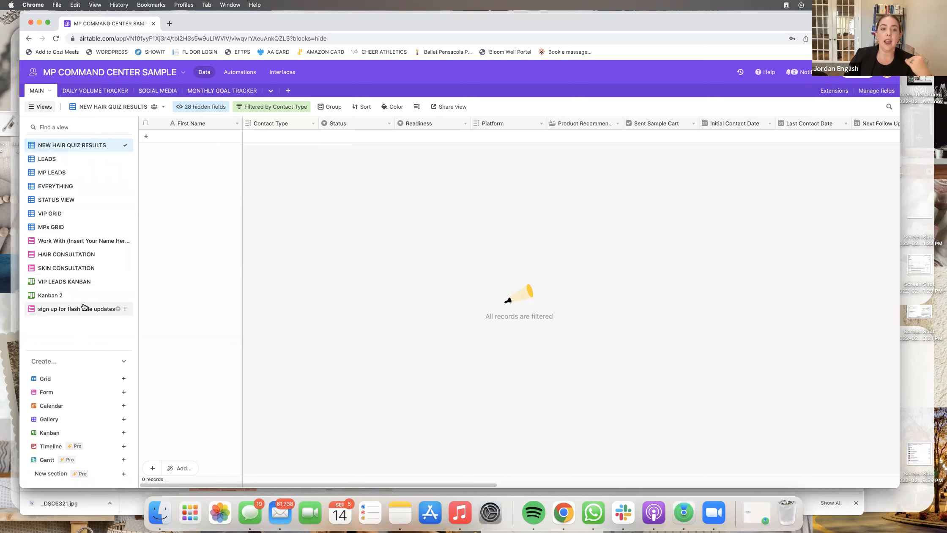
{"action": "left_click", "coordinate": [67, 188]}
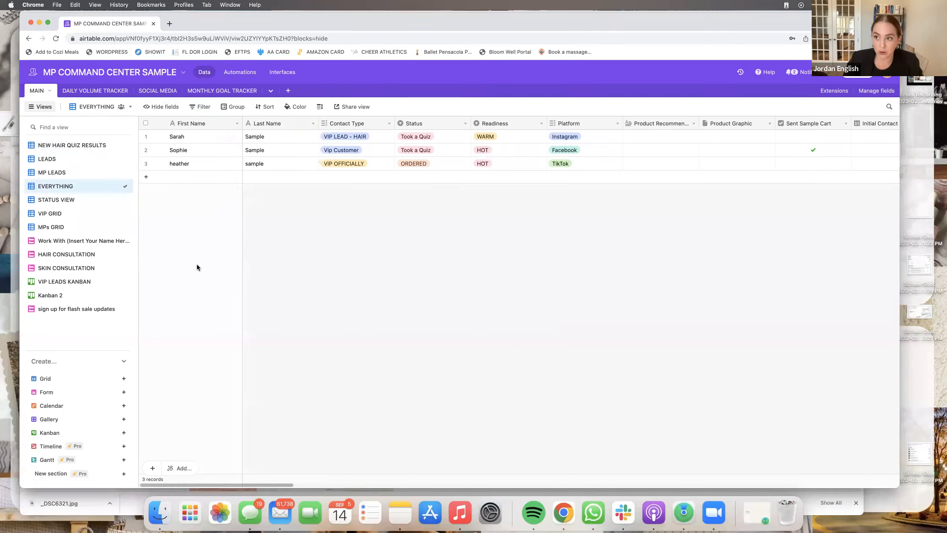
- Select all three EVERYTHING records to review their actions menu, deselect, then select the Contact Type column
{"action": "scroll", "coordinate": [420, 136], "scroll_direction": "right", "scroll_amount": 2}
{"action": "scroll", "coordinate": [419, 136], "scroll_direction": "left", "scroll_amount": 2}
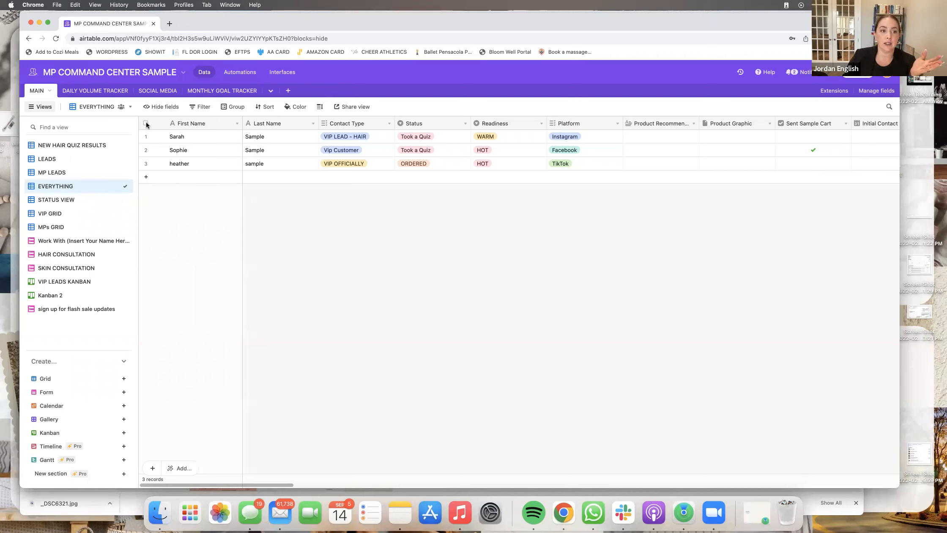
{"action": "left_click", "coordinate": [145, 123]}
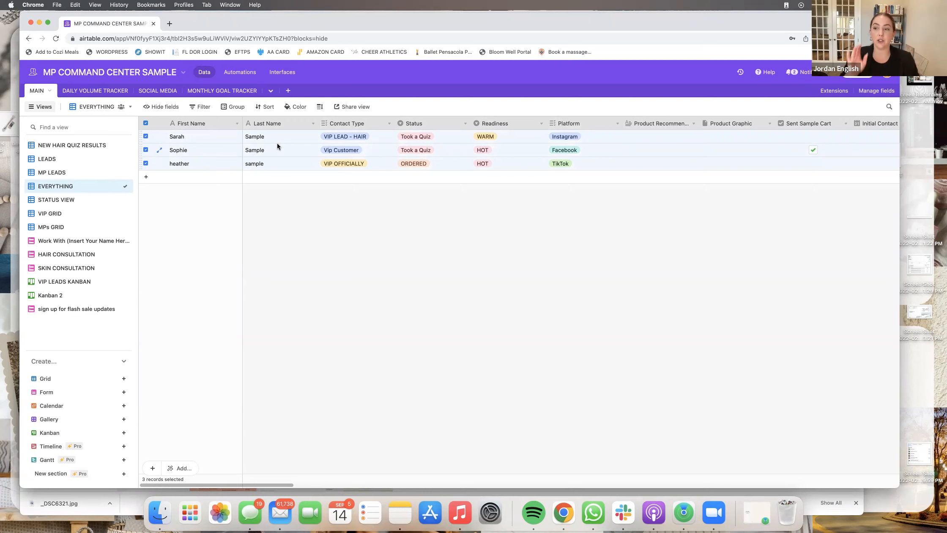
{"action": "right_click", "coordinate": [276, 144]}
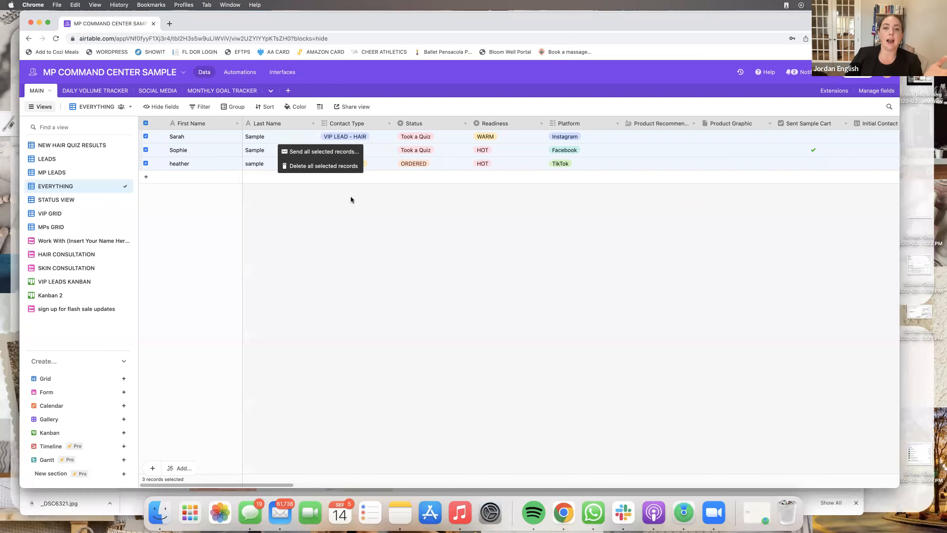
{"action": "left_click", "coordinate": [351, 196]}
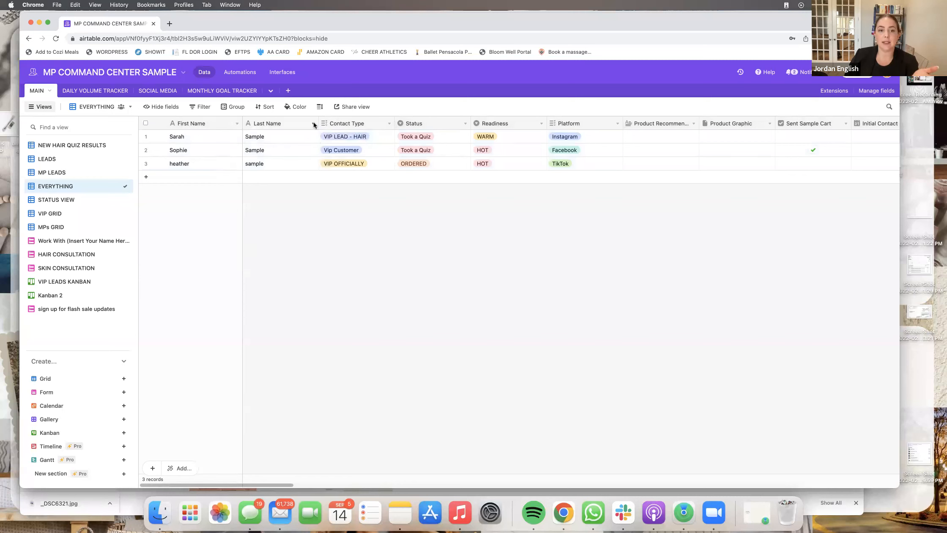
{"action": "left_click", "coordinate": [365, 123]}
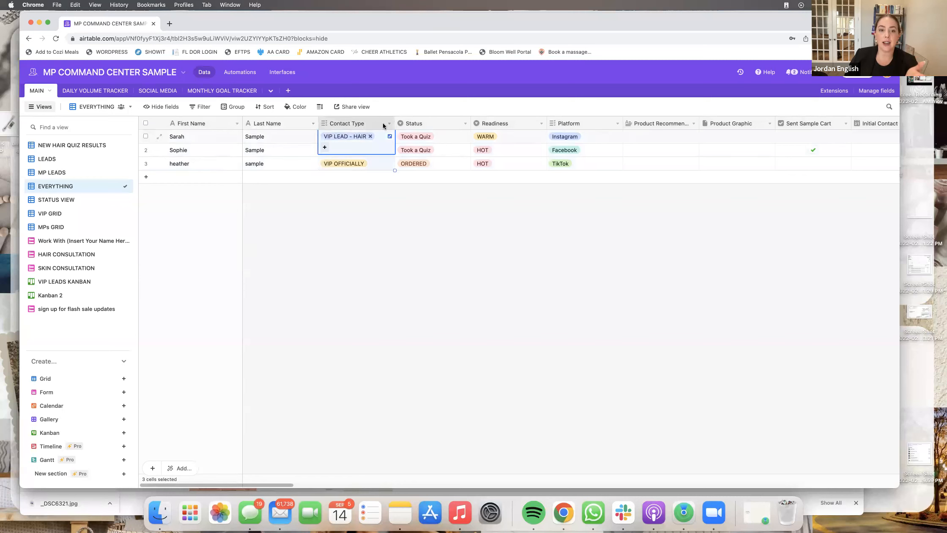
{"action": "left_click", "coordinate": [387, 218]}
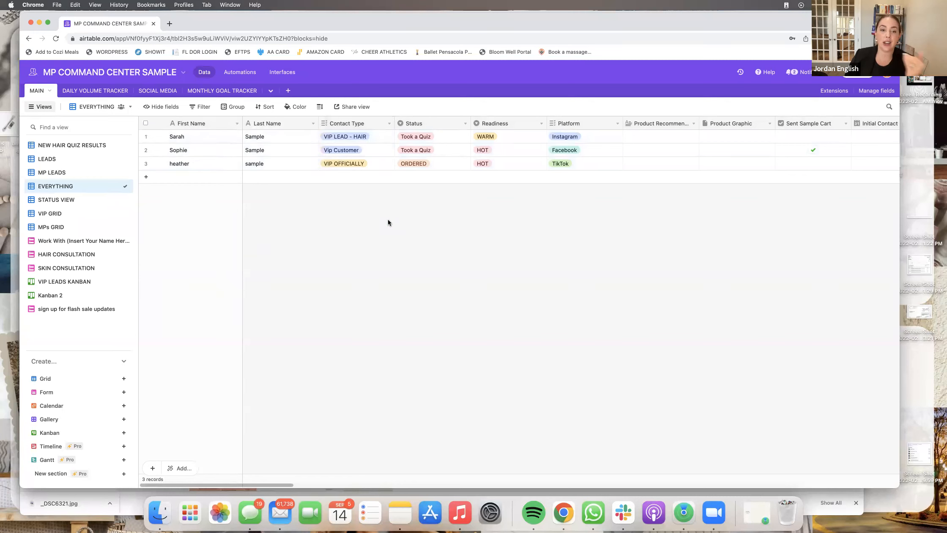
{"action": "left_click", "coordinate": [389, 123]}
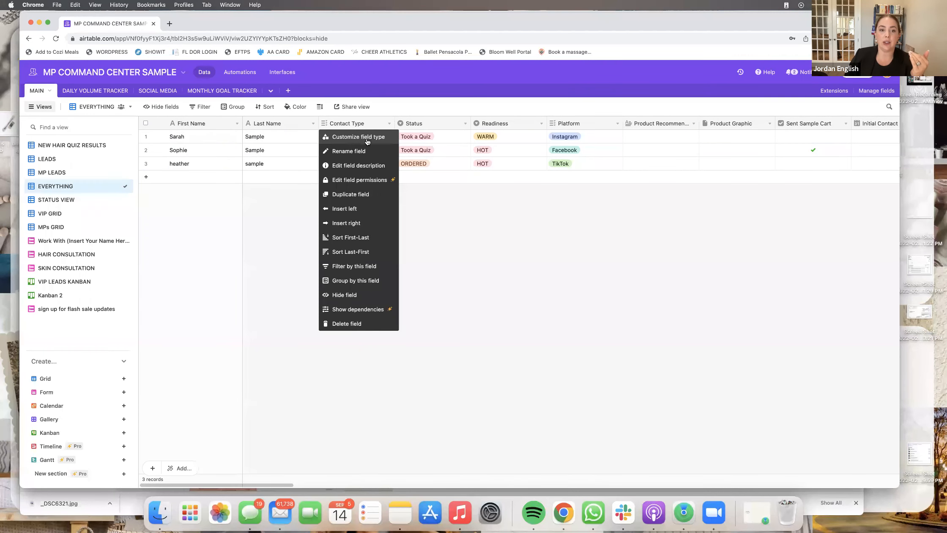
{"action": "left_click", "coordinate": [388, 110]}
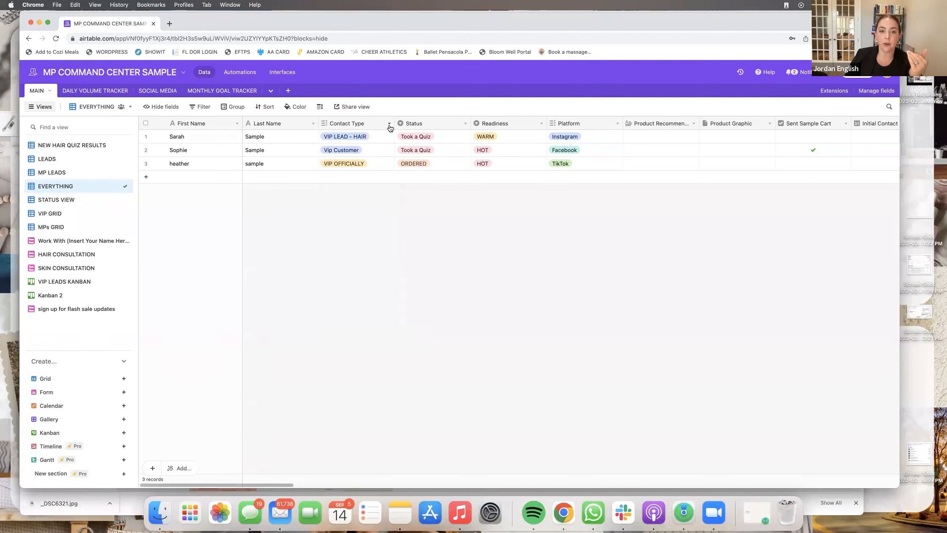
{"action": "left_click", "coordinate": [389, 124]}
{"action": "left_click", "coordinate": [358, 136]}
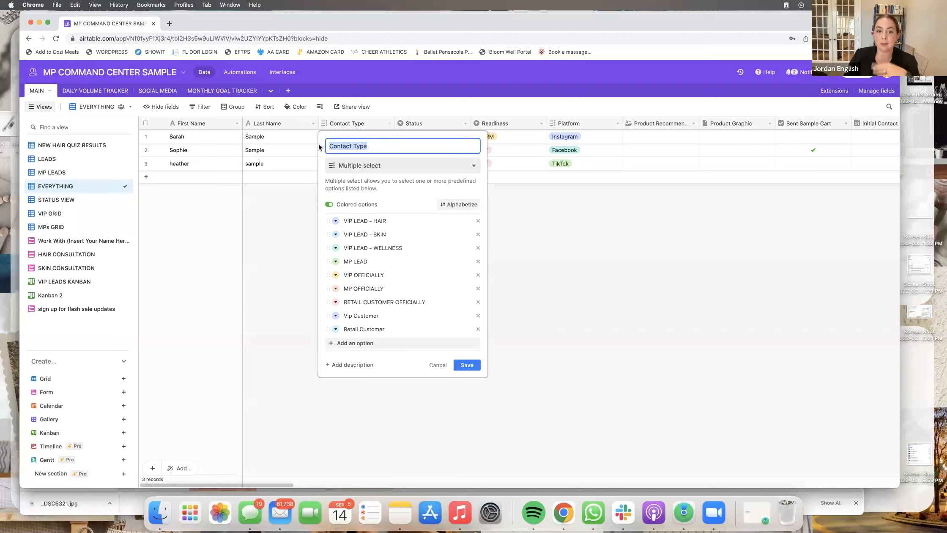
{"action": "left_click", "coordinate": [384, 145]}
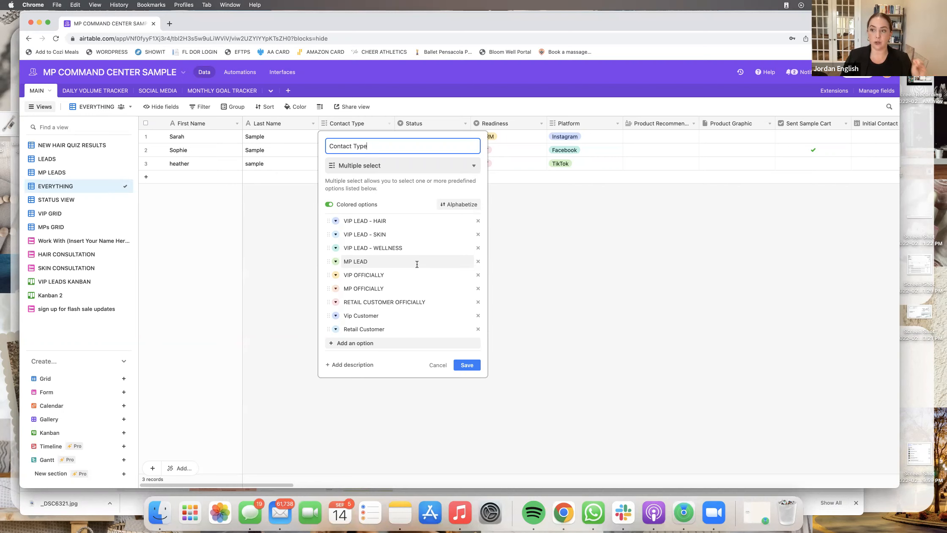
{"action": "left_click", "coordinate": [510, 246]}
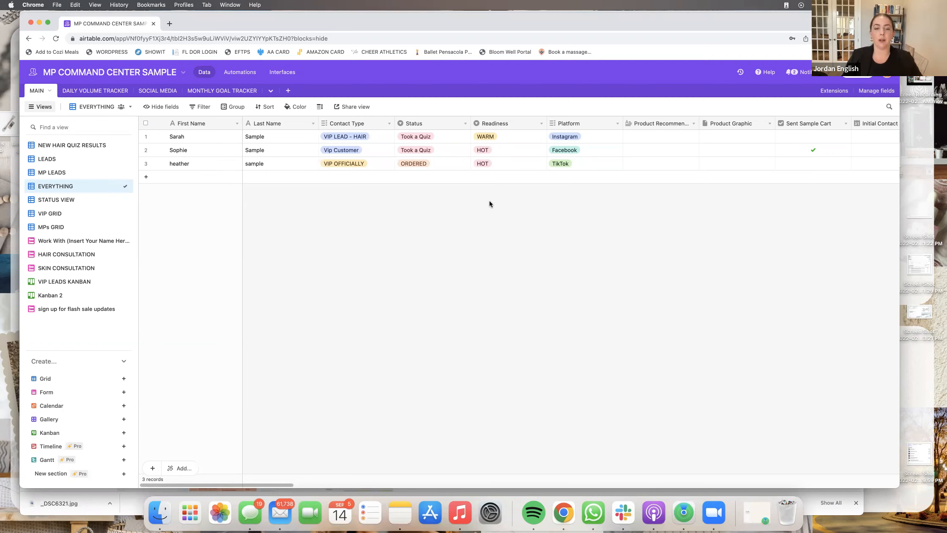
- Rename the Status option Took a Quiz to Took Hair Quiz and add a Took Skin Quiz option
{"action": "left_click", "coordinate": [416, 125]}
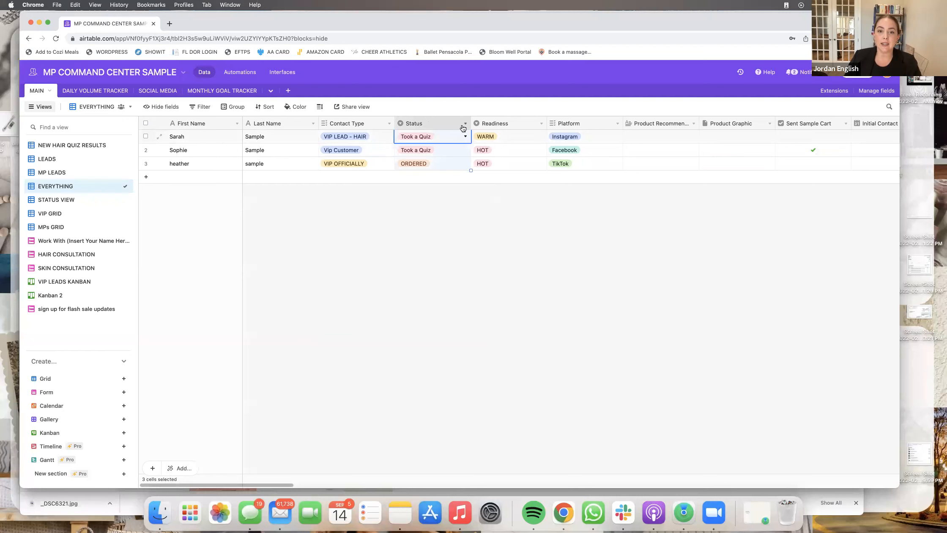
{"action": "left_click", "coordinate": [465, 123]}
{"action": "left_click", "coordinate": [460, 137]}
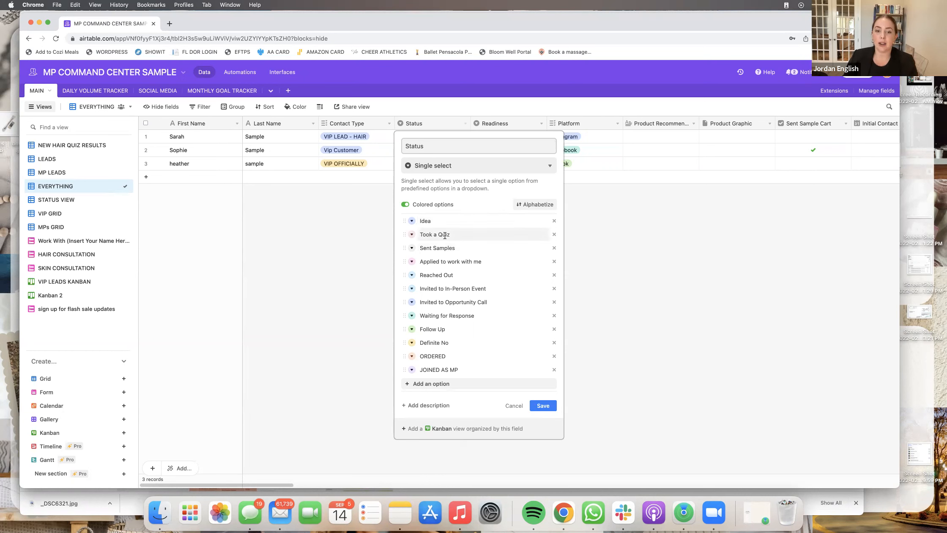
{"action": "left_click", "coordinate": [452, 235]}
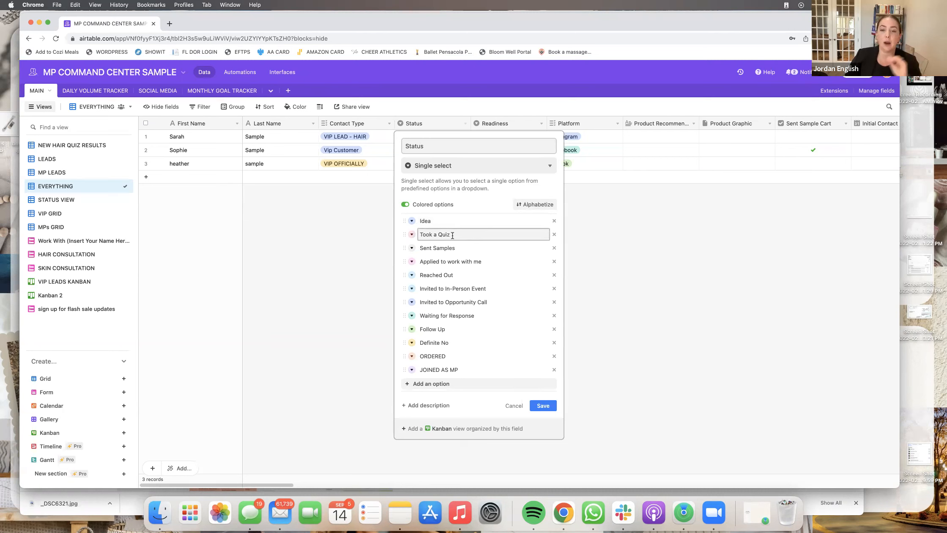
{"action": "key", "text": "BackSpace"}
{"action": "key", "text": "BackSpace"}
{"action": "key", "text": "BackSpace"}
{"action": "key", "text": "BackSpace"}
{"action": "type", "text": "Hair Wu"}
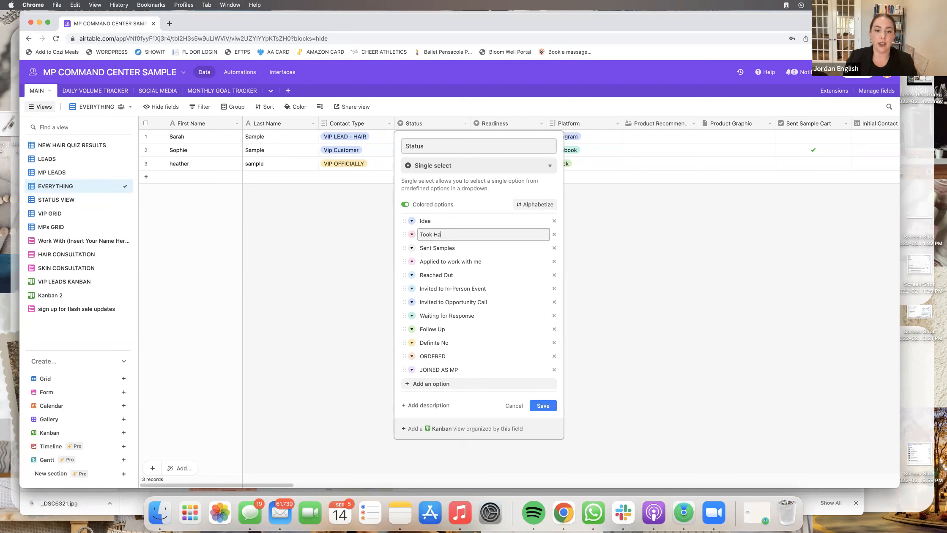
{"action": "key", "text": "BackSpace"}
{"action": "key", "text": "BackSpace"}
{"action": "type", "text": "Quiz"}
{"action": "key", "text": "Return"}
{"action": "type", "text": "Took Skin Quiz"}
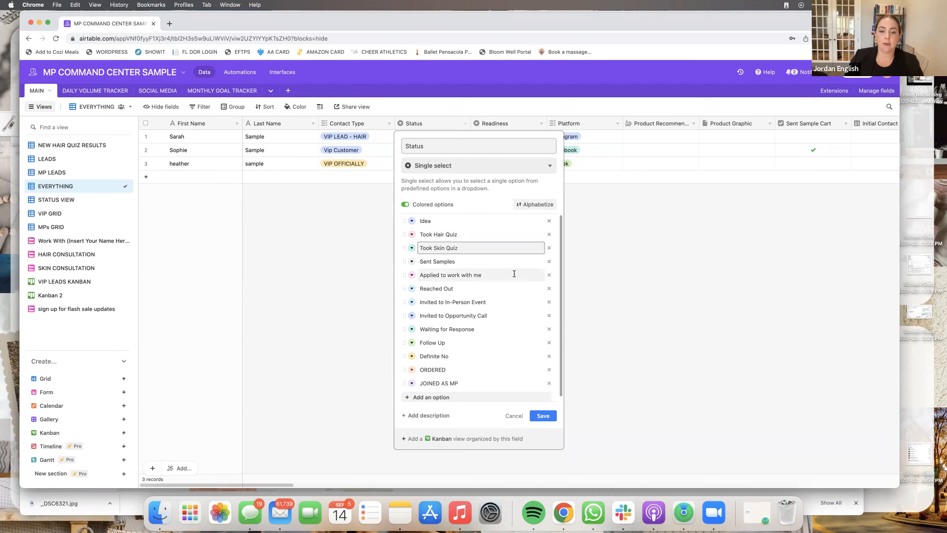
- Move Applied to work with me above Sent Samples and rename it Work with Me Form
{"action": "left_click_drag", "start_coordinate": [403, 276], "coordinate": [403, 261]}
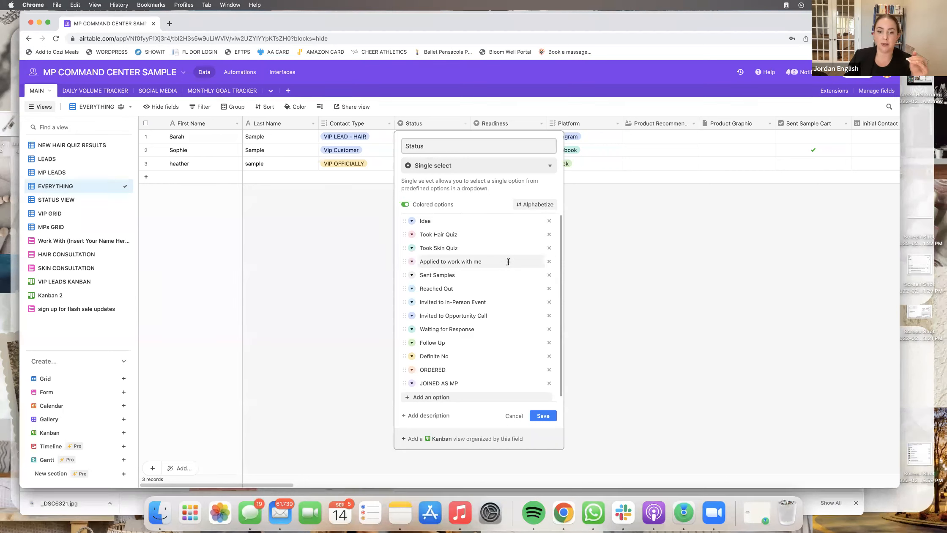
{"action": "left_click", "coordinate": [464, 259]}
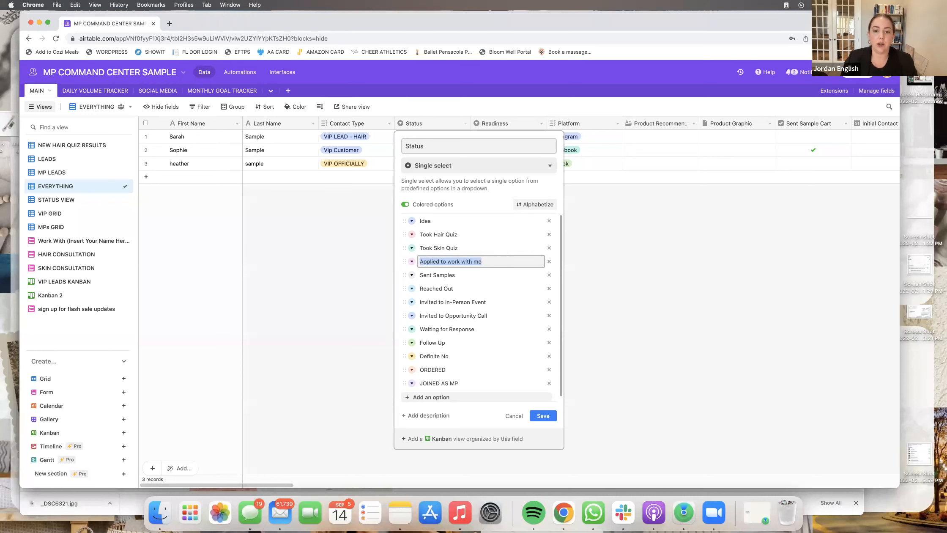
{"action": "key", "text": "BackSpace"}
{"action": "type", "text": "Wolr"}
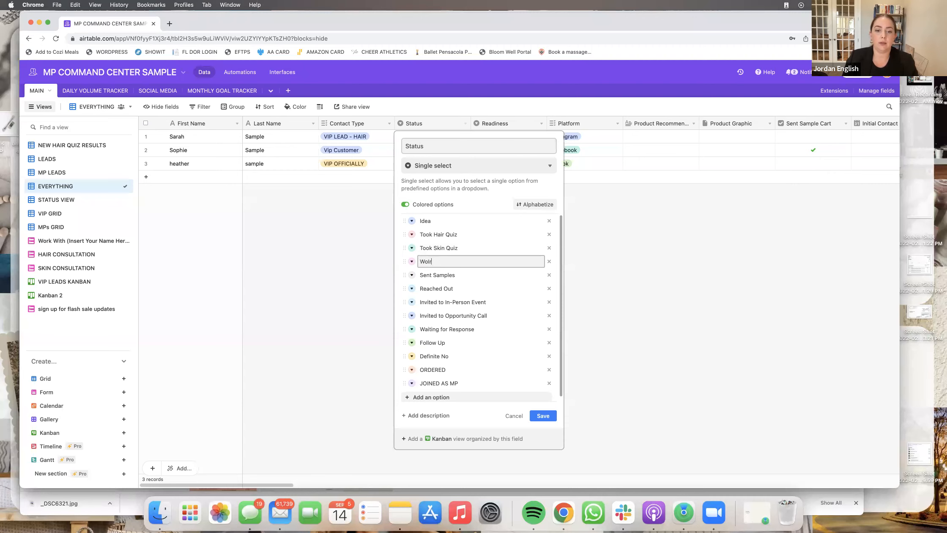
{"action": "type", "text": "rk with Me Form"}
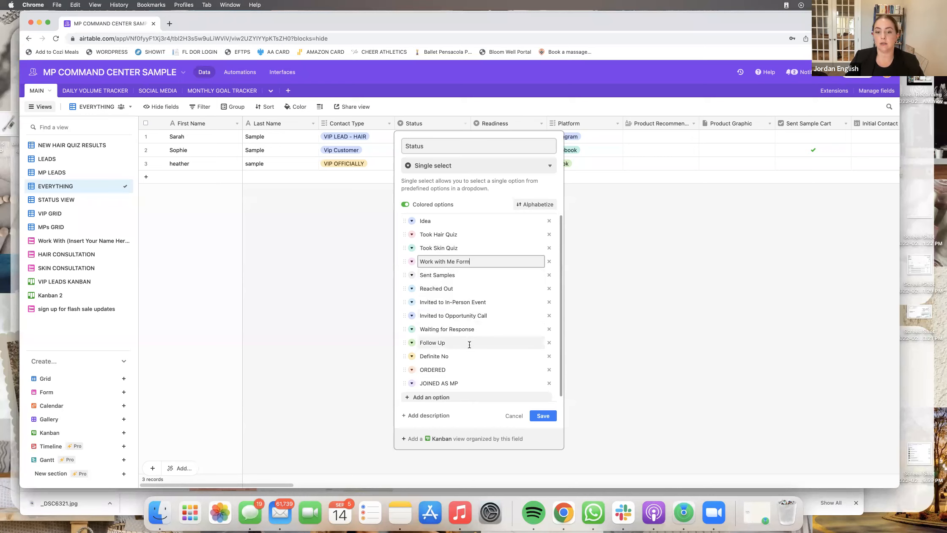
{"action": "scroll", "coordinate": [465, 372], "scroll_direction": "down", "scroll_amount": 1}
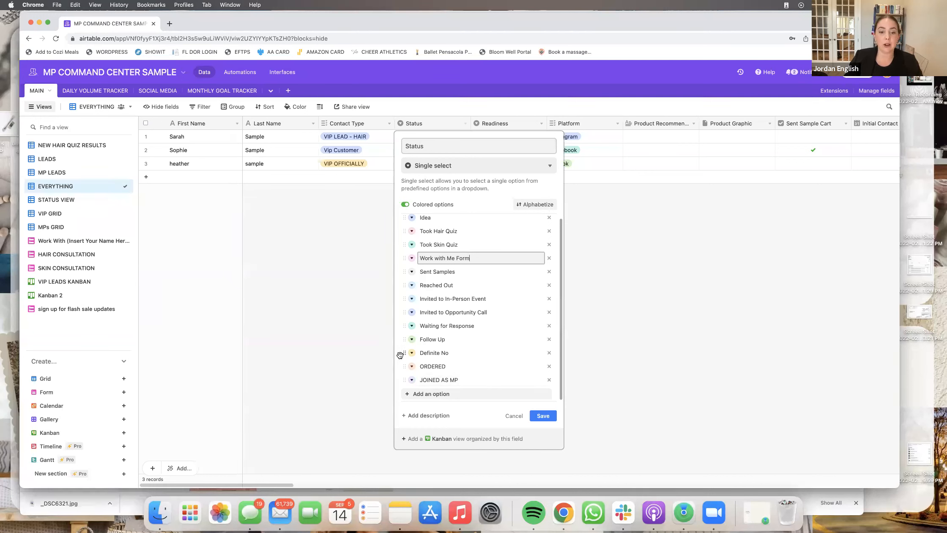
{"action": "left_click", "coordinate": [411, 325]}
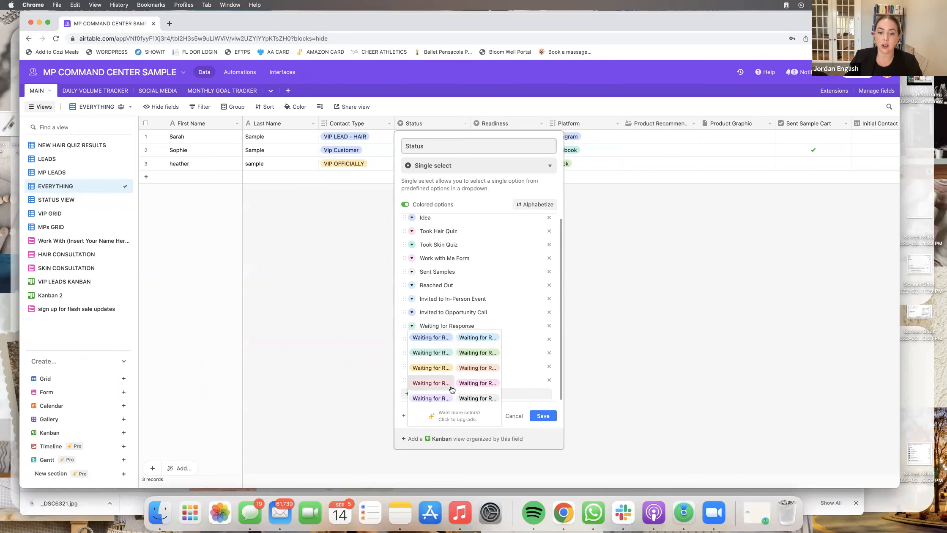
- Save the edited Status options, confirming the change despite the dependency warning
{"action": "left_click", "coordinate": [512, 406]}
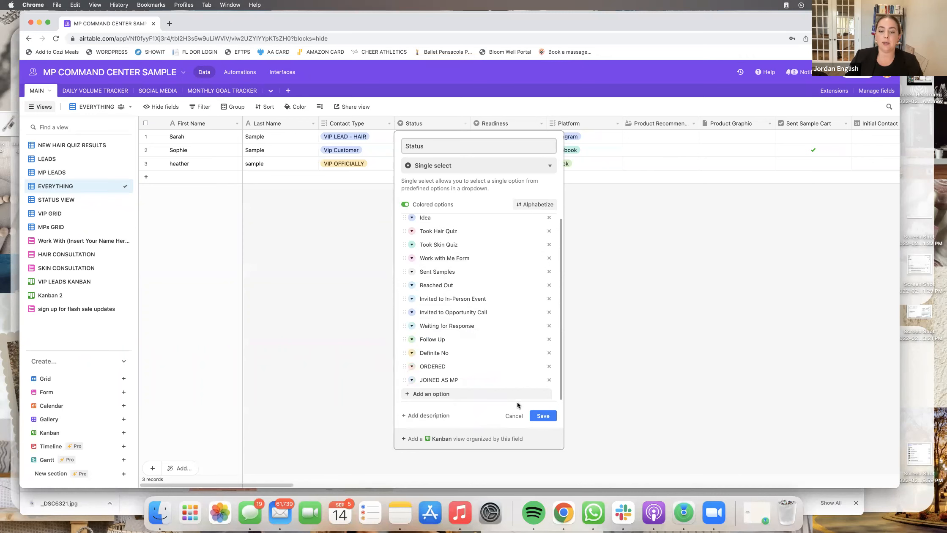
{"action": "left_click", "coordinate": [543, 415]}
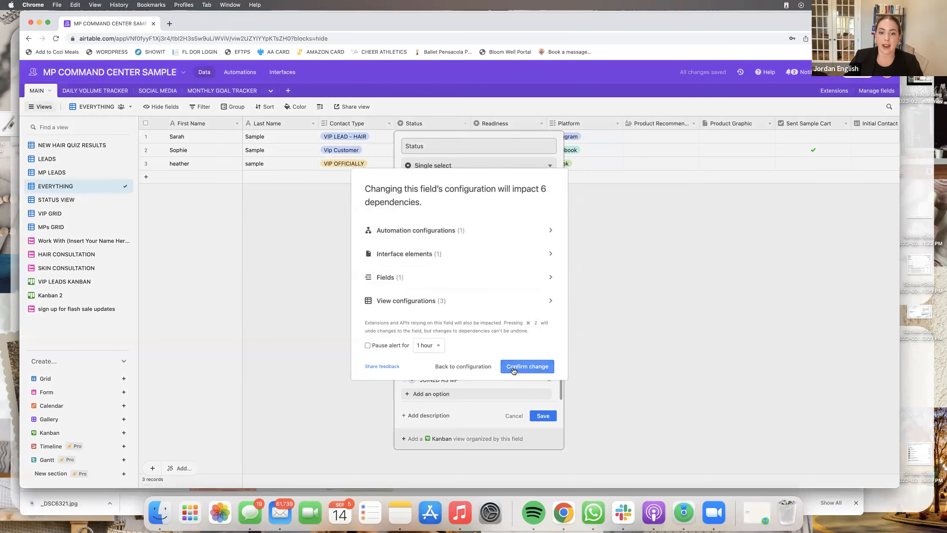
{"action": "left_click", "coordinate": [538, 371]}
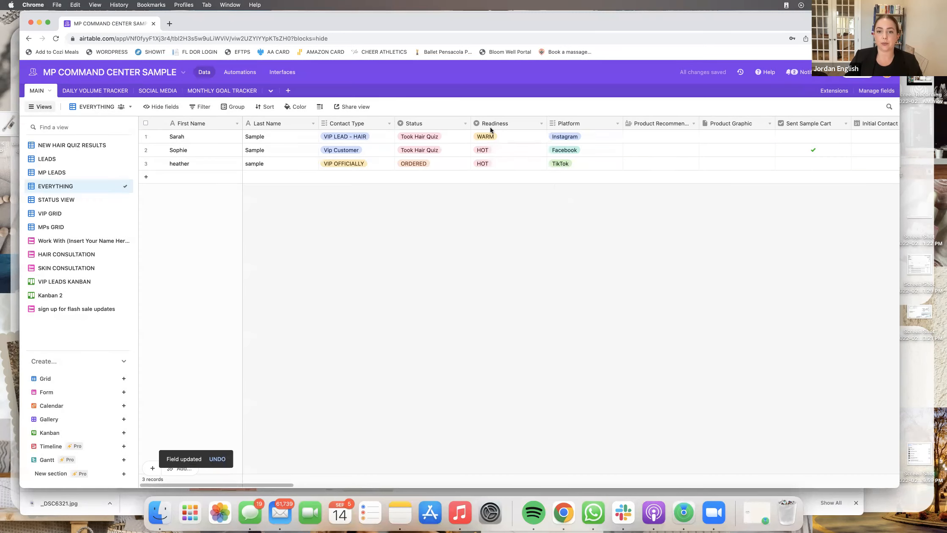
{"action": "left_click", "coordinate": [540, 124]}
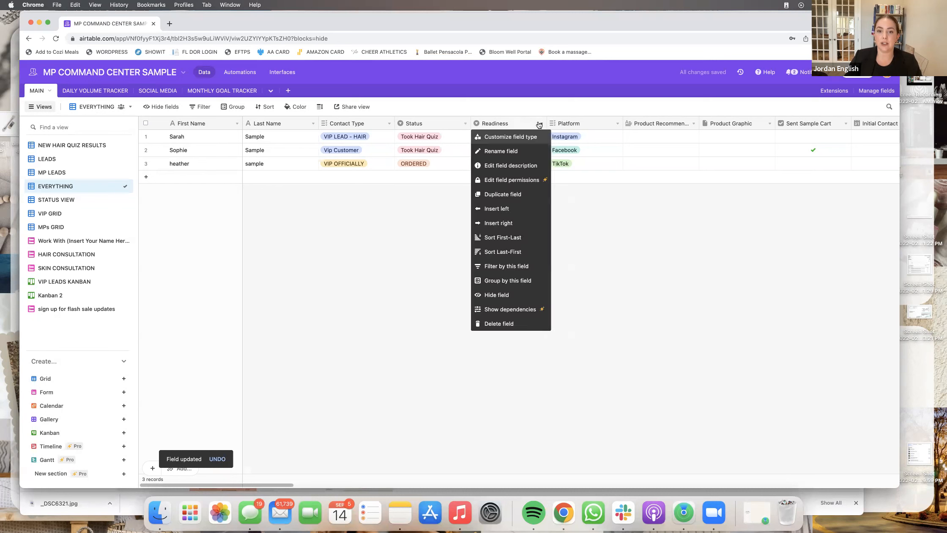
{"action": "left_click", "coordinate": [594, 211]}
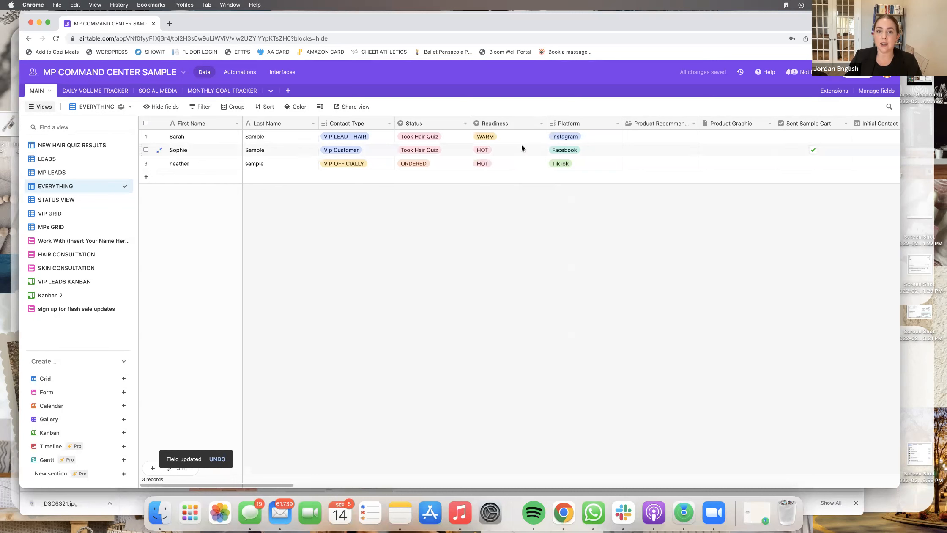
{"action": "left_click", "coordinate": [541, 124]}
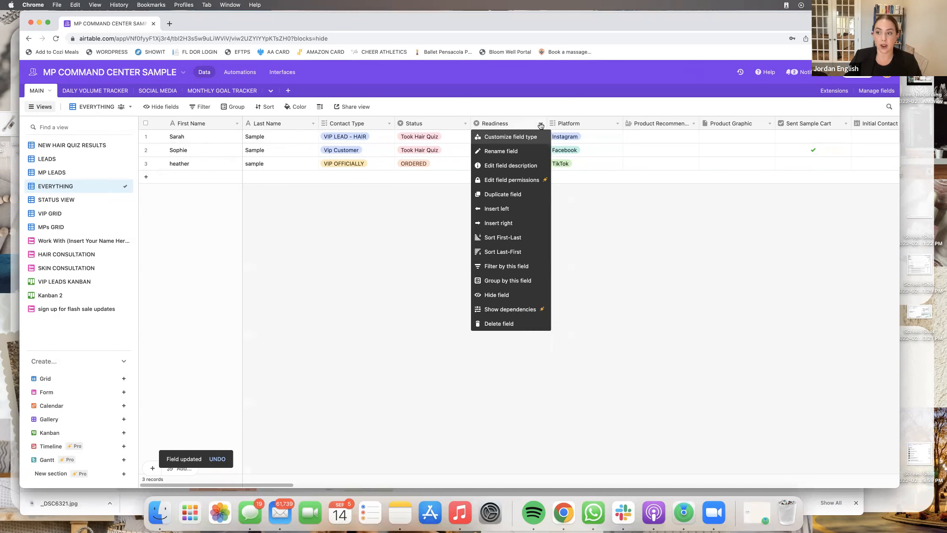
{"action": "left_click", "coordinate": [535, 136]}
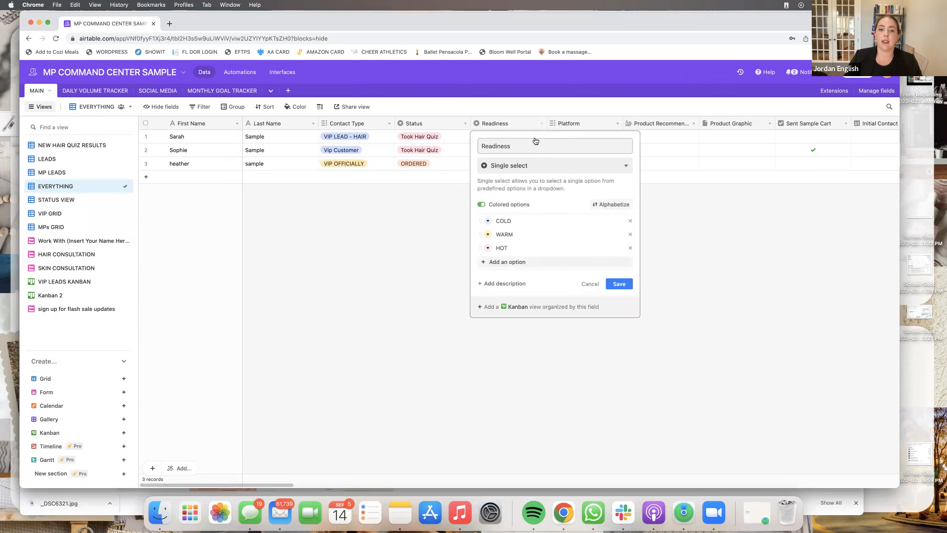
{"action": "left_click", "coordinate": [412, 310]}
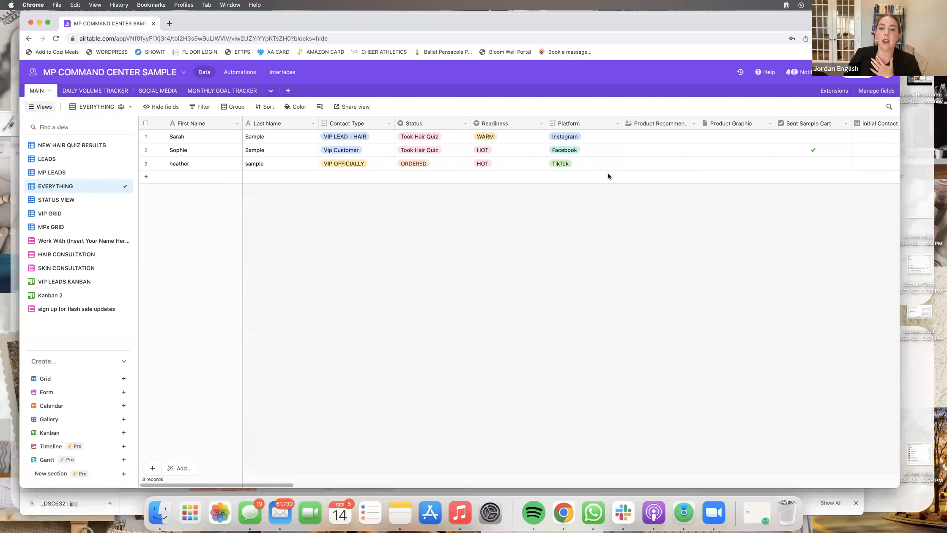
{"action": "left_click", "coordinate": [617, 123]}
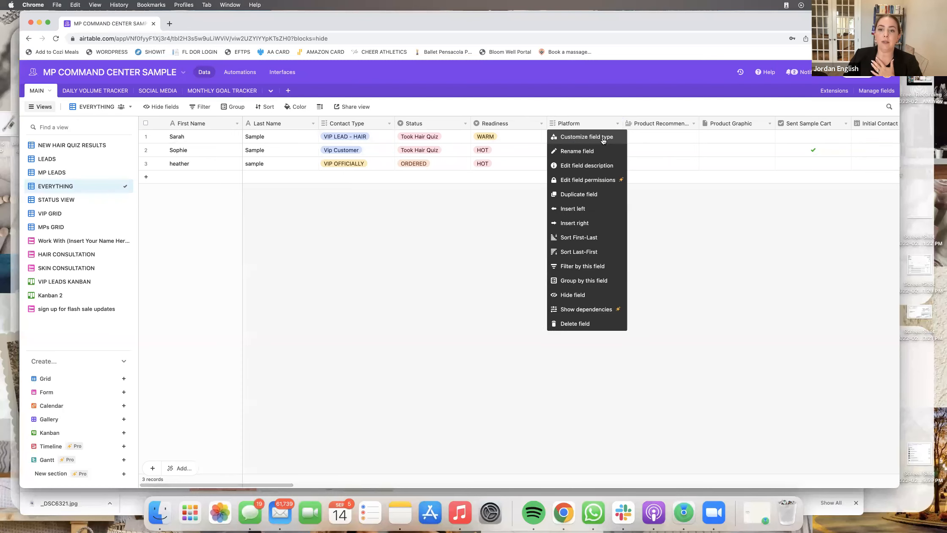
{"action": "left_click", "coordinate": [603, 137]}
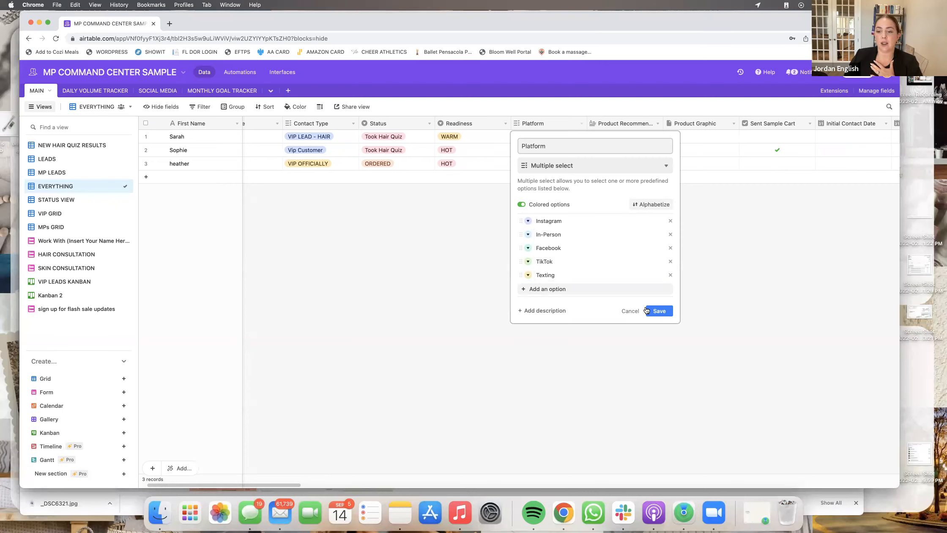
{"action": "left_click", "coordinate": [698, 288]}
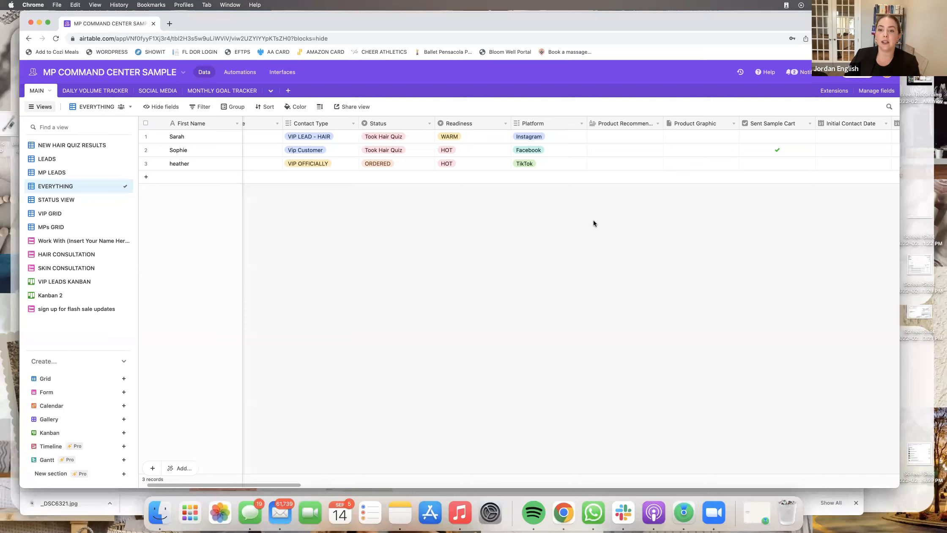
{"action": "scroll", "coordinate": [634, 158], "scroll_direction": "right", "scroll_amount": 3}
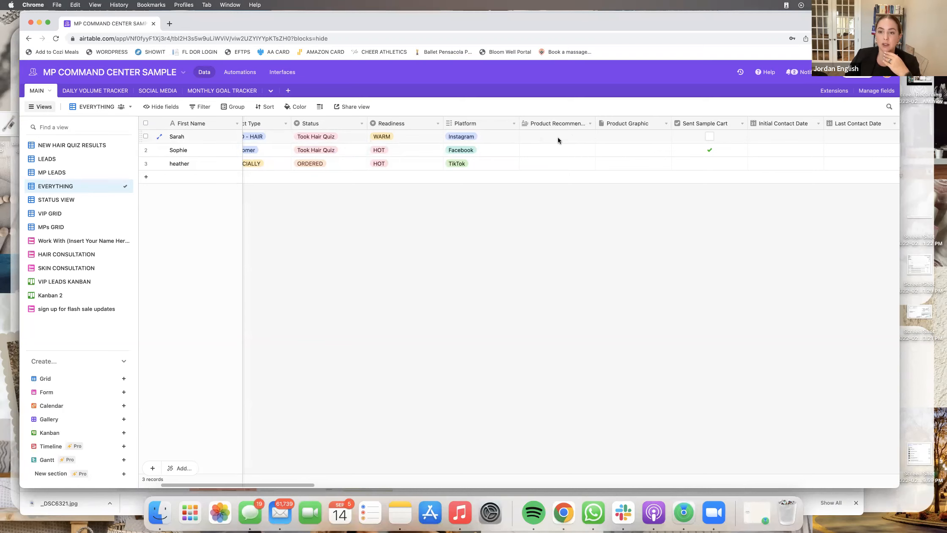
- Rename the Product Graphic attachment field to 'PR - Graphic' and save its settings
{"action": "scroll", "coordinate": [572, 135], "scroll_direction": "right", "scroll_amount": 5}
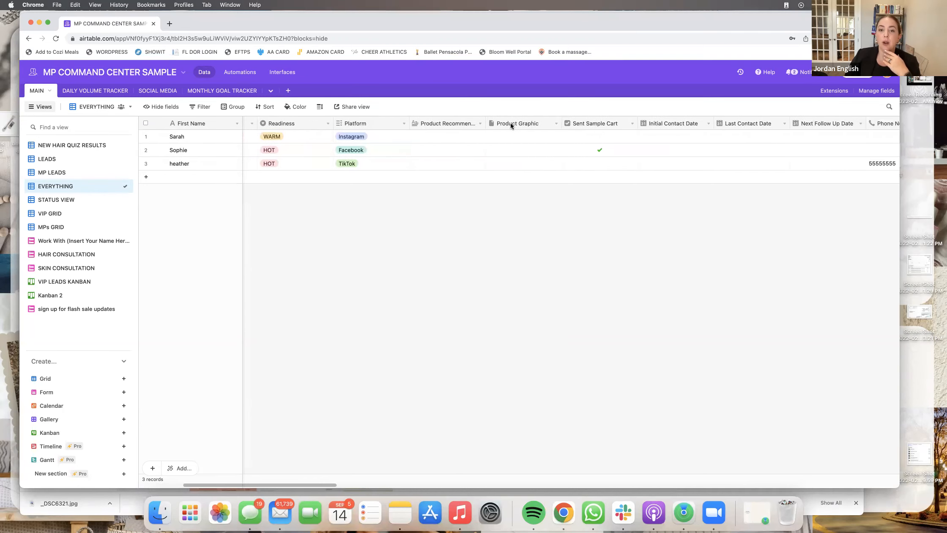
{"action": "left_click", "coordinate": [555, 124]}
{"action": "left_click", "coordinate": [524, 136]}
{"action": "left_click", "coordinate": [520, 146]}
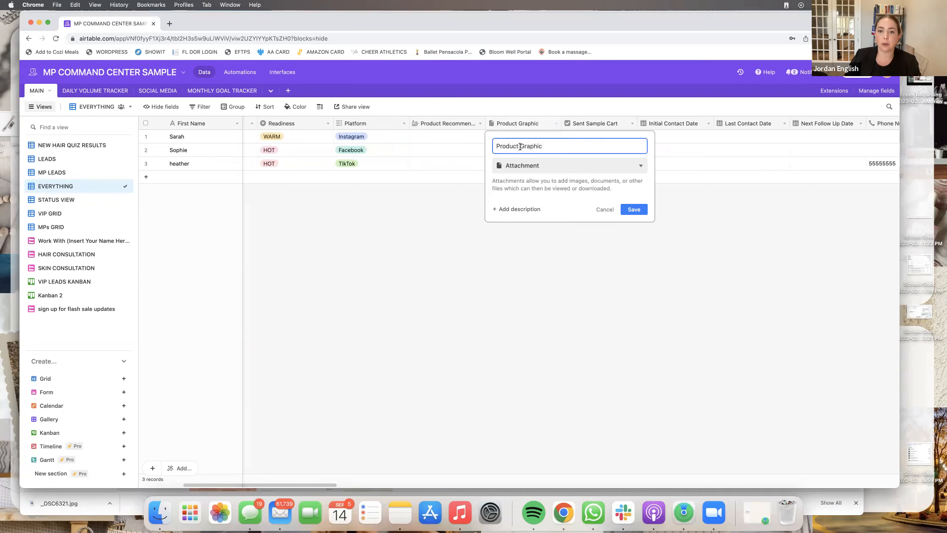
{"action": "key", "text": "BackSpace"}
{"action": "key", "text": "BackSpace"}
{"action": "key", "text": "BackSpace"}
{"action": "key", "text": "BackSpace"}
{"action": "key", "text": "BackSpace"}
{"action": "key", "text": "BackSpace"}
{"action": "key", "text": "BackSpace"}
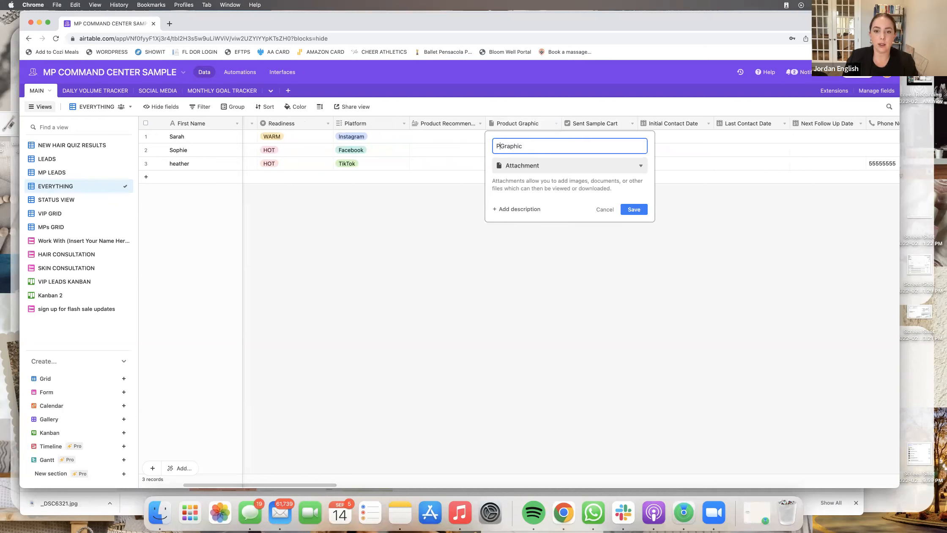
{"action": "type", "text": "R -"}
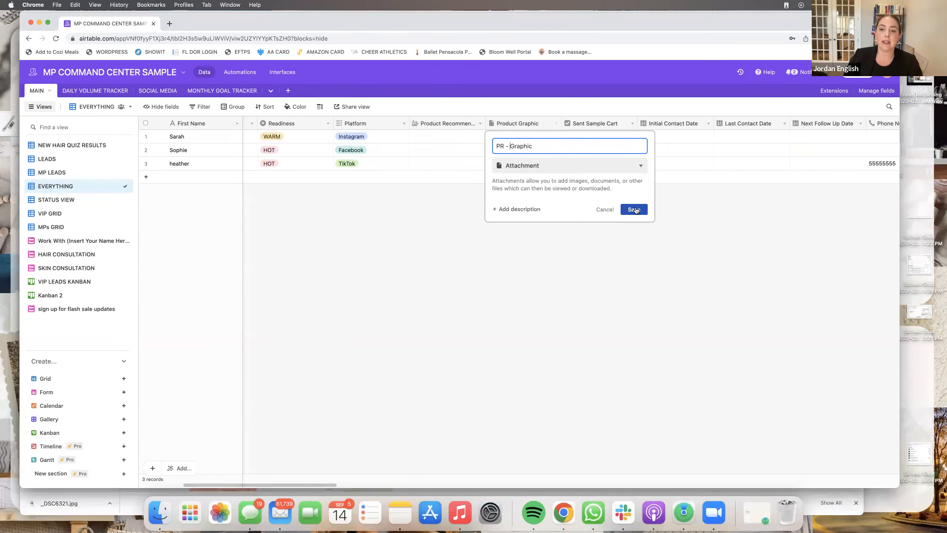
{"action": "left_click", "coordinate": [634, 209]}
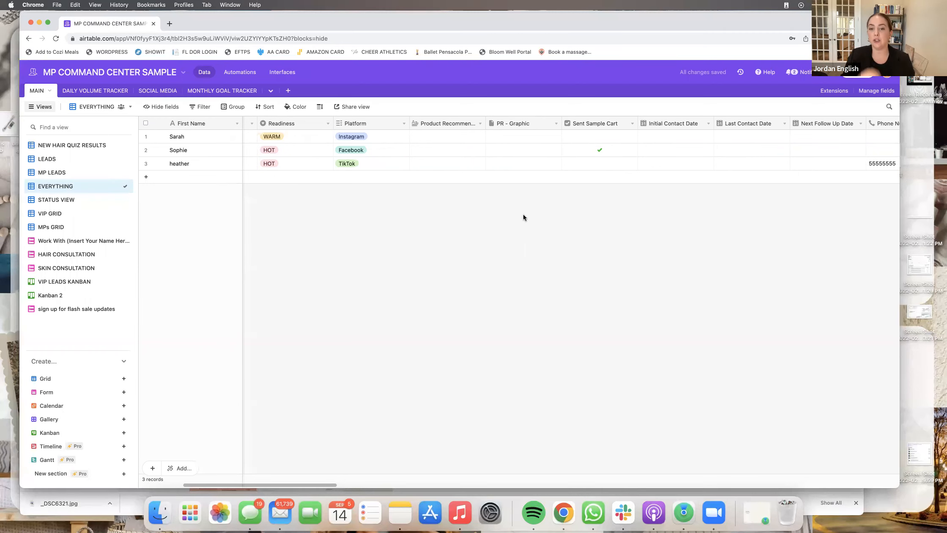
{"action": "left_click", "coordinate": [553, 128]}
{"action": "left_click", "coordinate": [545, 138]}
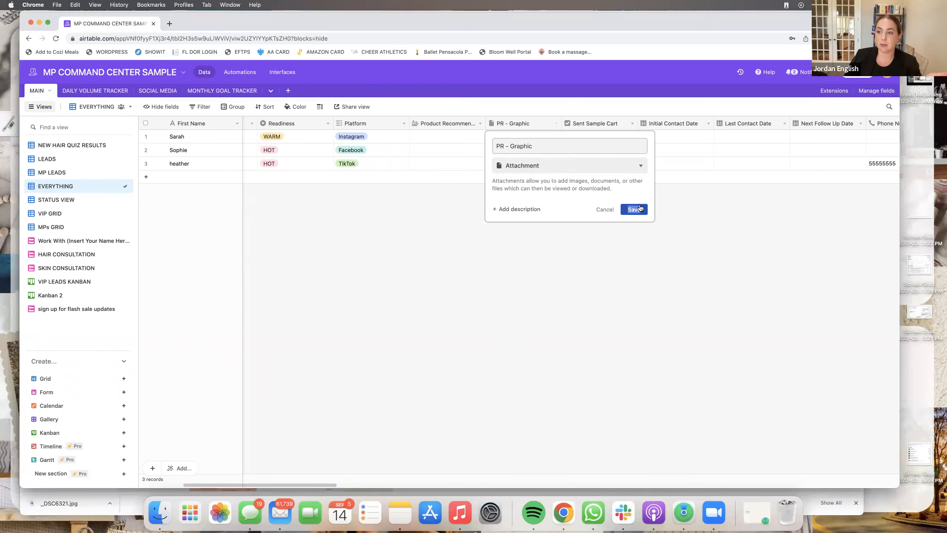
{"action": "left_click", "coordinate": [636, 208]}
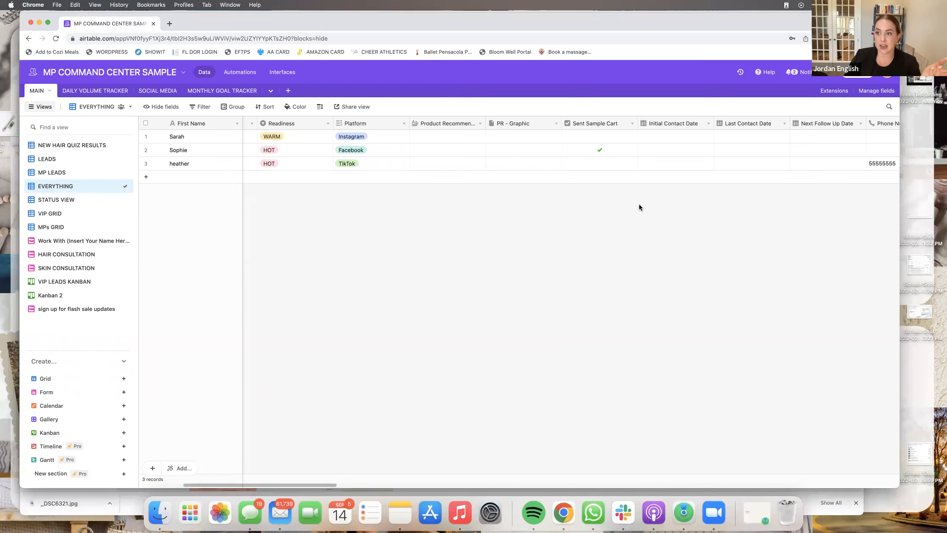
{"action": "left_click", "coordinate": [632, 125]}
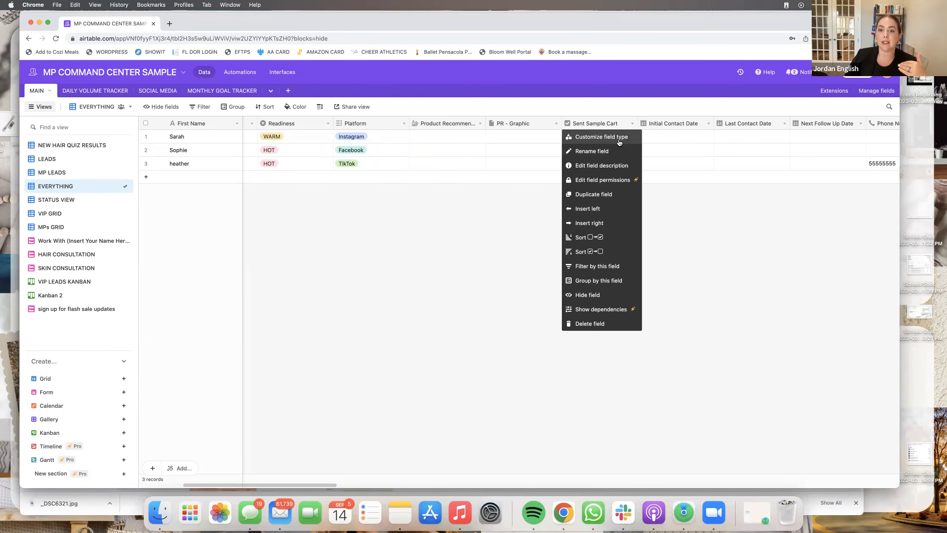
{"action": "left_click", "coordinate": [619, 139]}
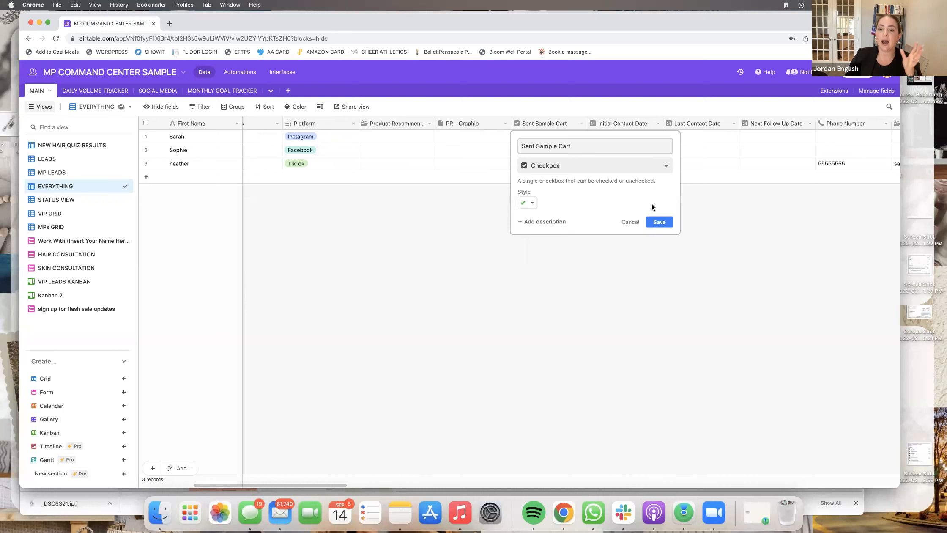
{"action": "left_click", "coordinate": [660, 222]}
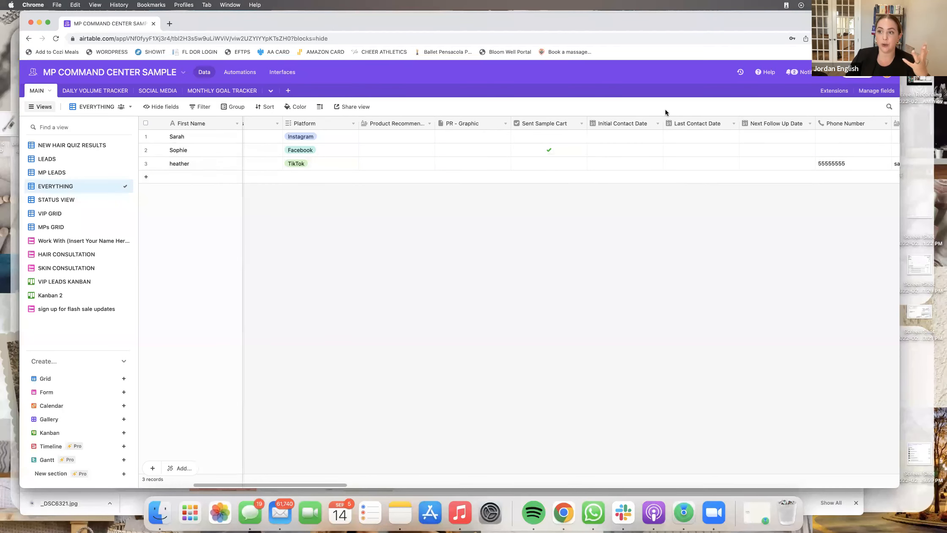
{"action": "left_click", "coordinate": [646, 122]}
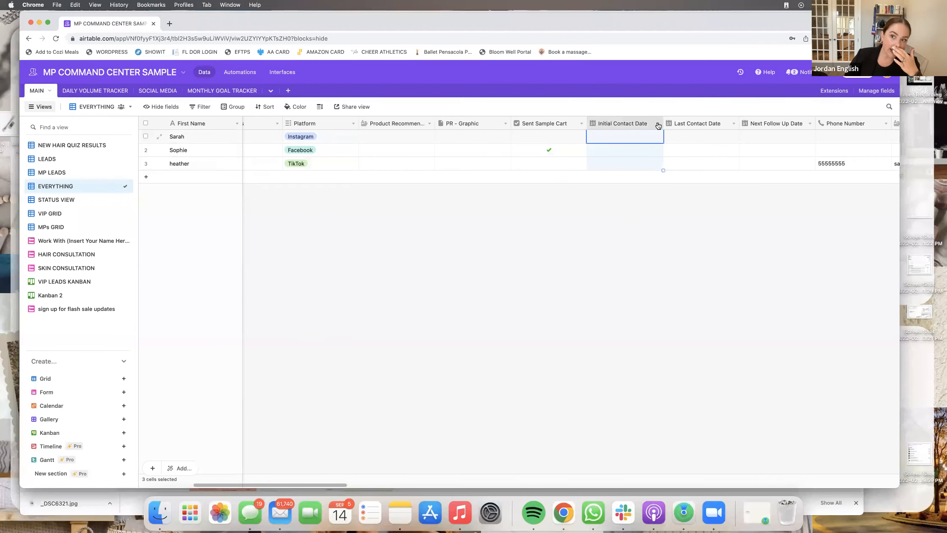
{"action": "scroll", "coordinate": [658, 124], "scroll_direction": "right", "scroll_amount": 2}
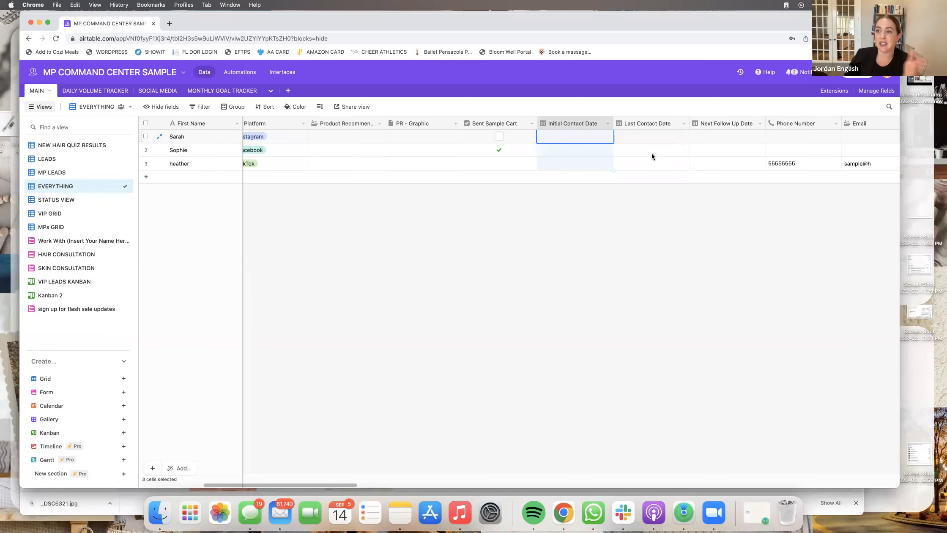
{"action": "scroll", "coordinate": [652, 154], "scroll_direction": "right", "scroll_amount": 10}
{"action": "scroll", "coordinate": [652, 156], "scroll_direction": "right", "scroll_amount": 4}
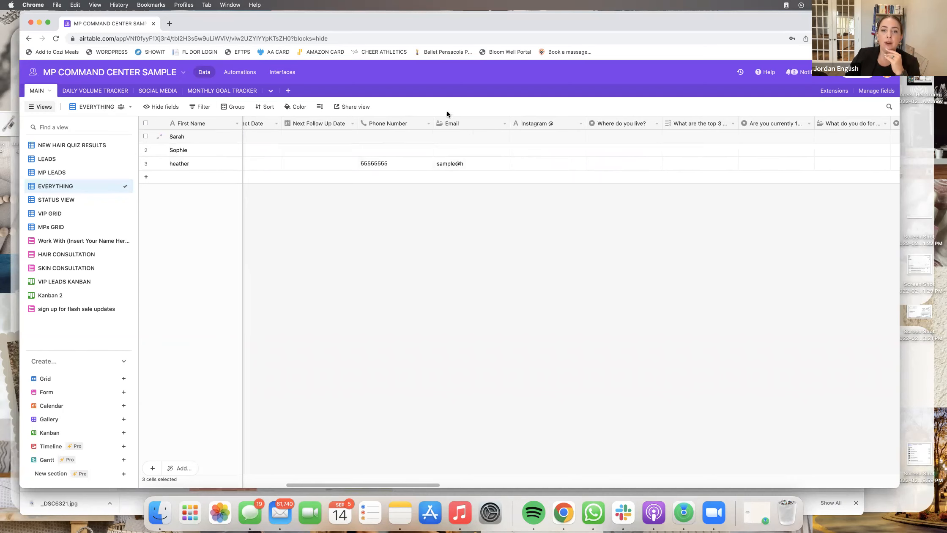
{"action": "scroll", "coordinate": [610, 140], "scroll_direction": "right", "scroll_amount": 15}
{"action": "scroll", "coordinate": [611, 140], "scroll_direction": "right", "scroll_amount": 1}
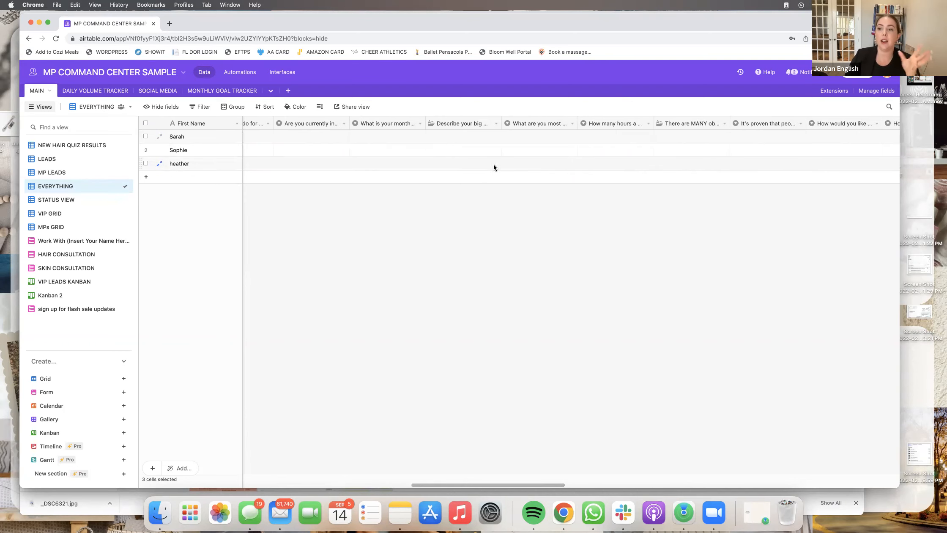
{"action": "scroll", "coordinate": [539, 158], "scroll_direction": "right", "scroll_amount": 20}
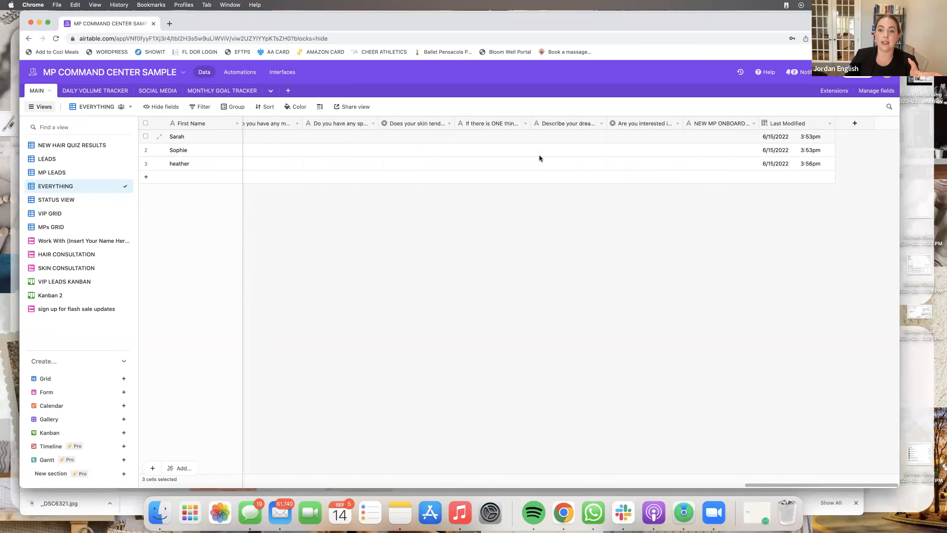
{"action": "scroll", "coordinate": [539, 158], "scroll_direction": "left", "scroll_amount": 20}
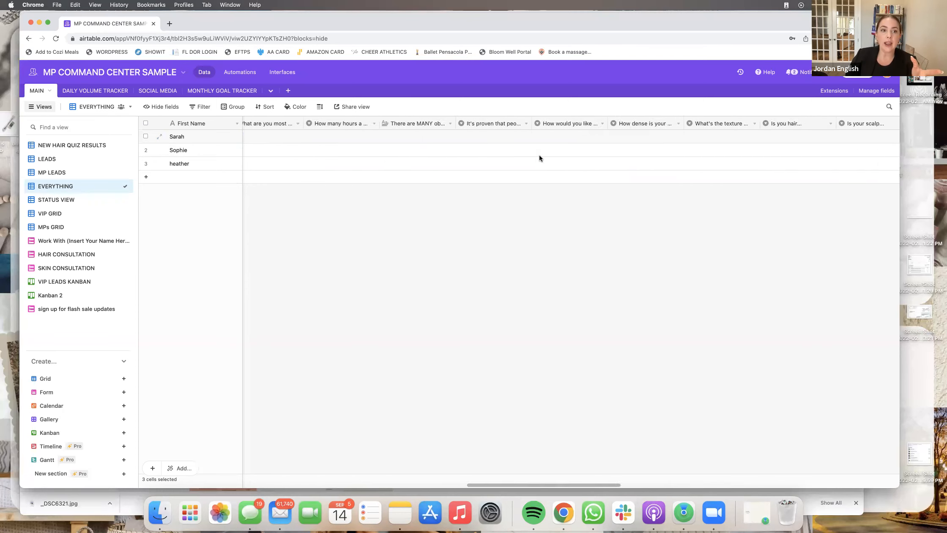
{"action": "left_click", "coordinate": [61, 241]}
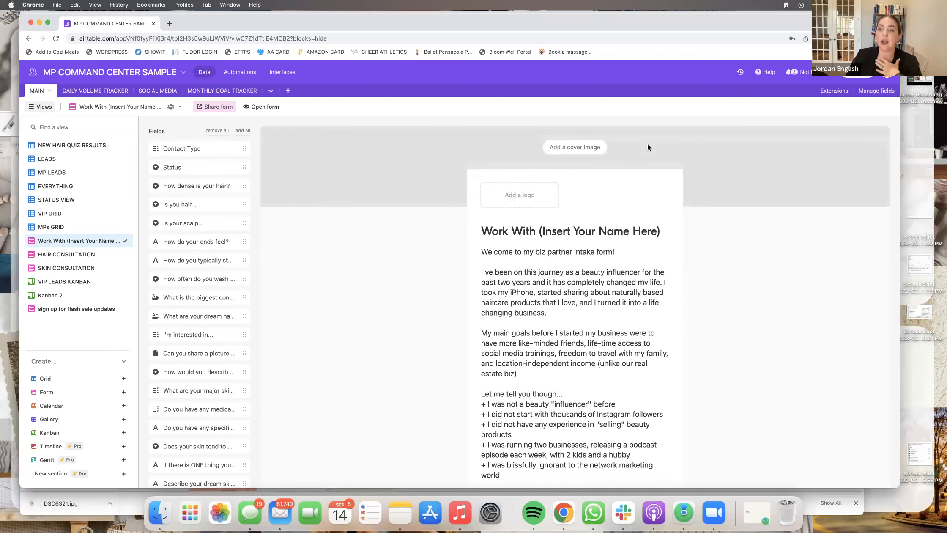
- Open the account menu showing Account, Upgrade and Log out
{"action": "left_click", "coordinate": [886, 72]}
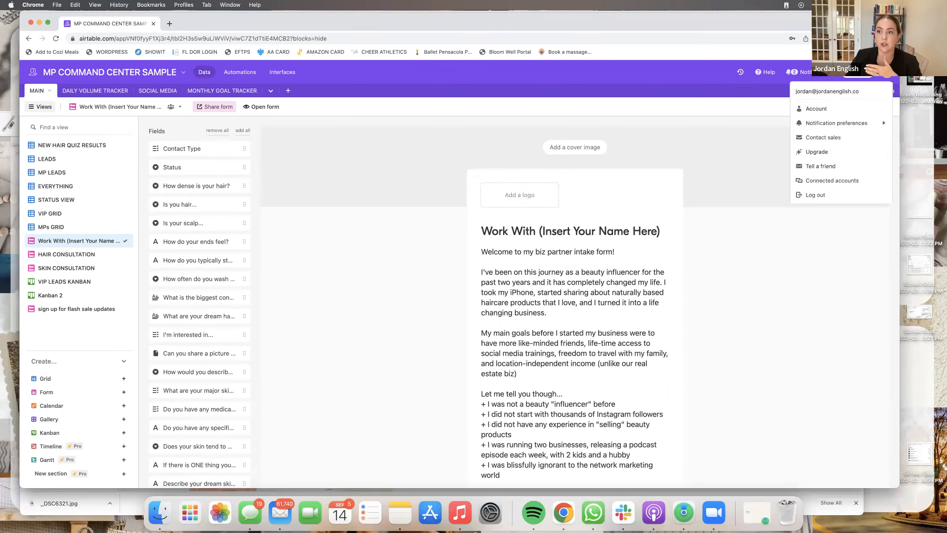
{"action": "left_click", "coordinate": [816, 151]}
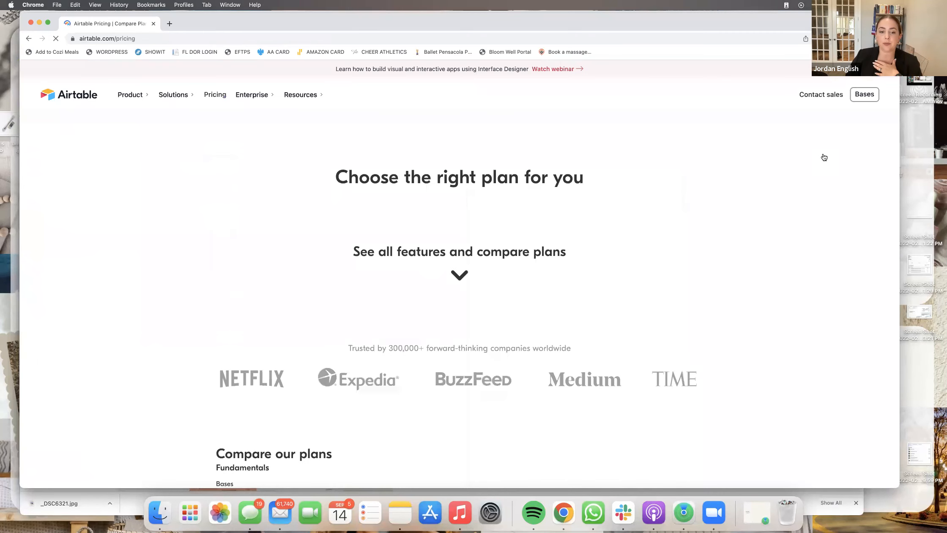
{"action": "scroll", "coordinate": [635, 202], "scroll_direction": "down", "scroll_amount": 3}
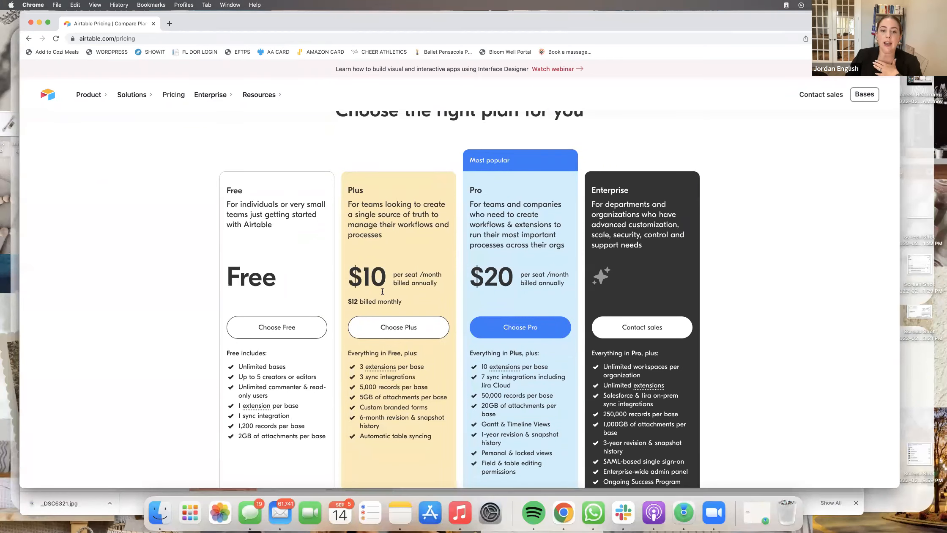
{"action": "mouse_move", "coordinate": [351, 302]}
{"action": "left_mouse_down"}
{"action": "mouse_move", "coordinate": [388, 302]}
{"action": "mouse_move", "coordinate": [339, 304]}
{"action": "left_mouse_up"}
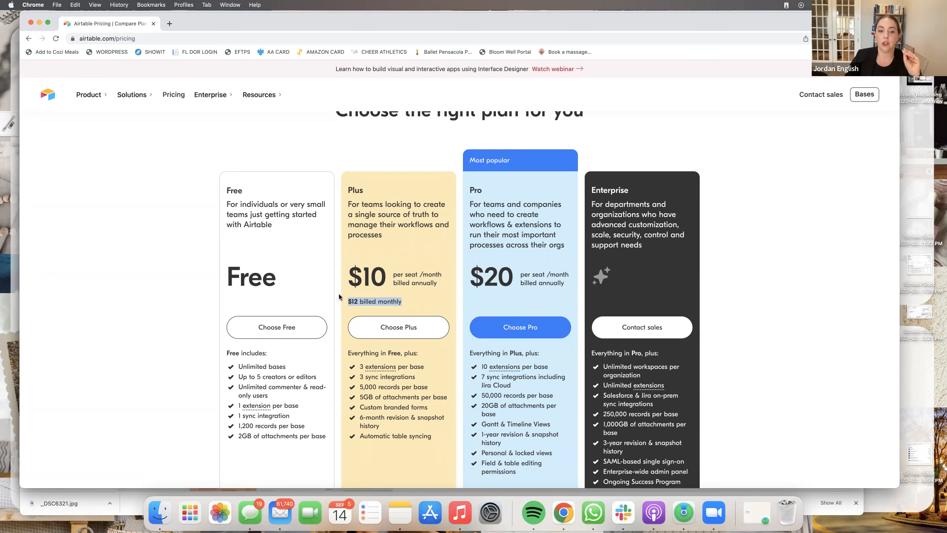
{"action": "left_click_drag", "start_coordinate": [347, 281], "coordinate": [387, 281]}
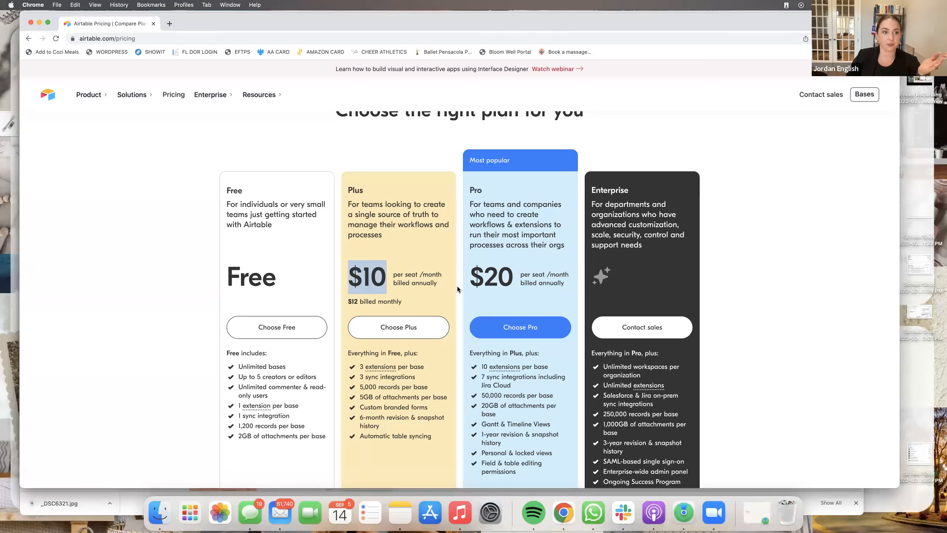
{"action": "scroll", "coordinate": [457, 286], "scroll_direction": "down", "scroll_amount": 1}
{"action": "scroll", "coordinate": [321, 169], "scroll_direction": "up", "scroll_amount": 3}
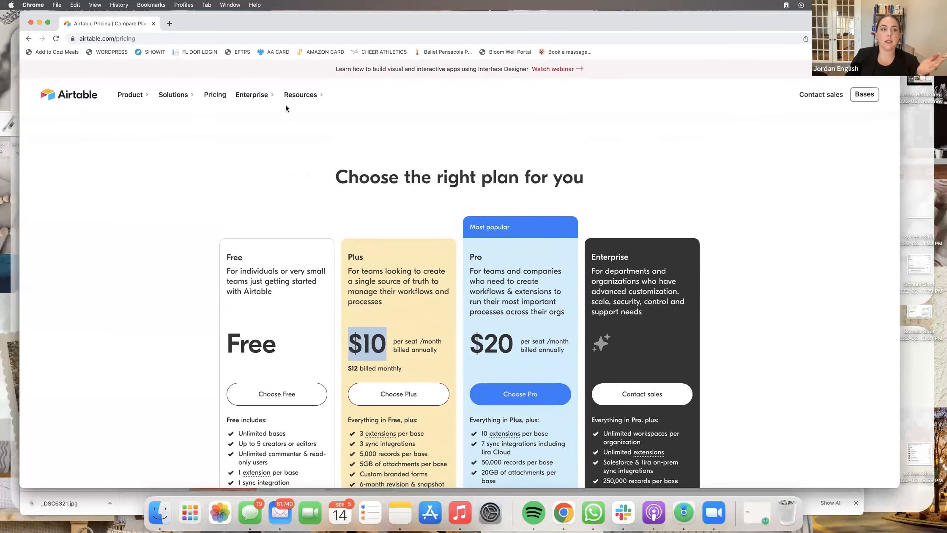
{"action": "left_click", "coordinate": [28, 39]}
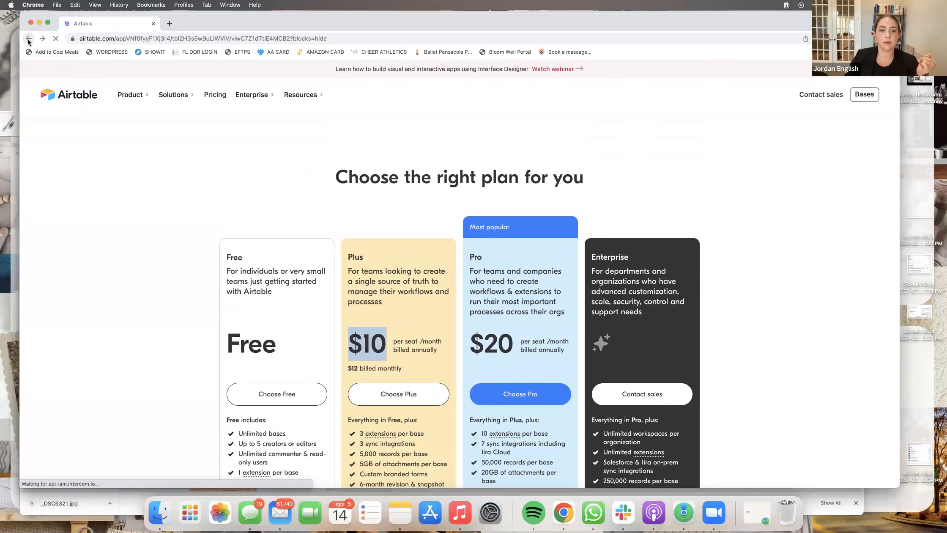
{"action": "scroll", "coordinate": [339, 199], "scroll_direction": "down", "scroll_amount": 1}
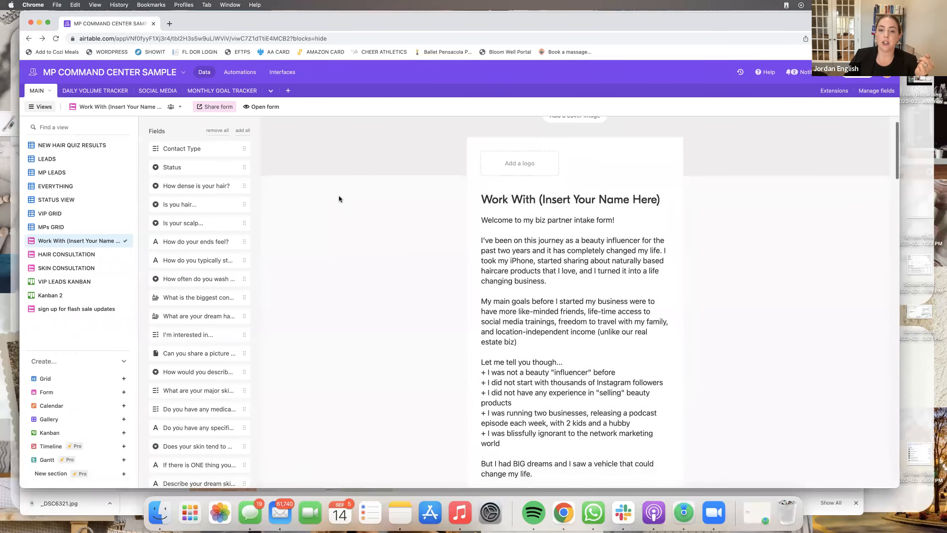
- Scroll through the Work With form's description and open the First Name question's settings
{"action": "scroll", "coordinate": [547, 225], "scroll_direction": "down", "scroll_amount": 3}
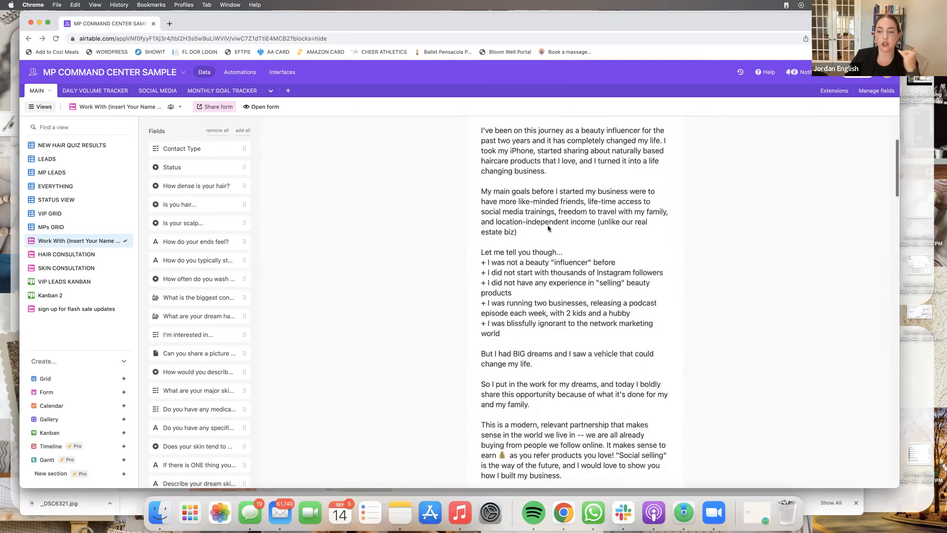
{"action": "scroll", "coordinate": [547, 225], "scroll_direction": "down", "scroll_amount": 10}
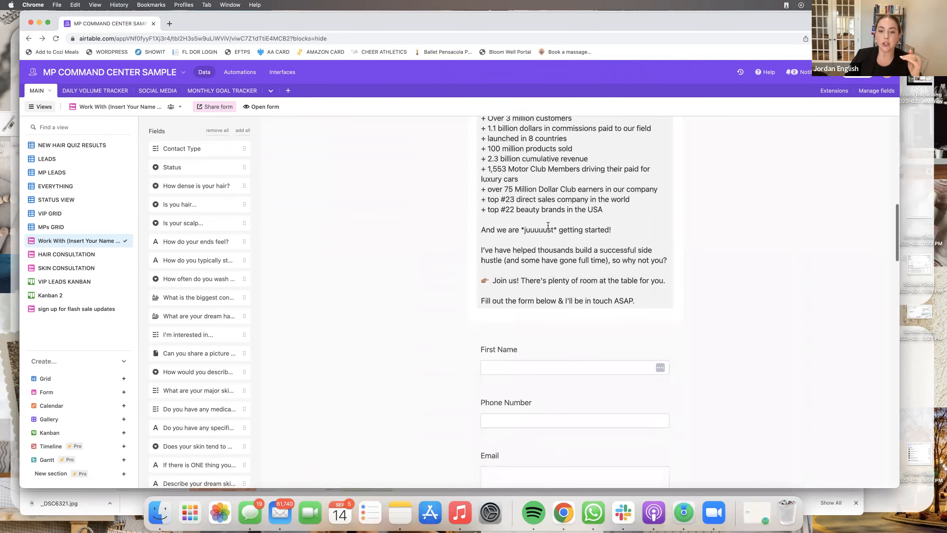
{"action": "scroll", "coordinate": [548, 225], "scroll_direction": "up", "scroll_amount": 12}
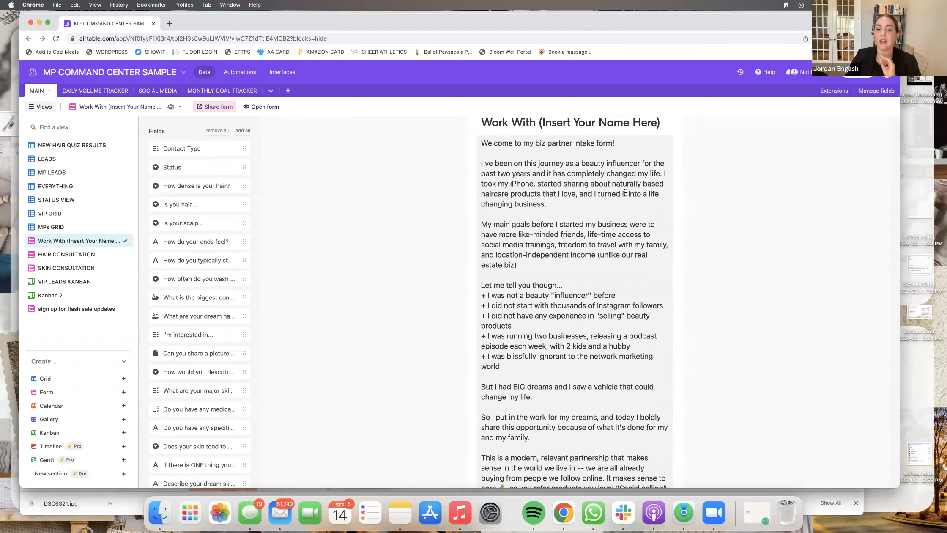
{"action": "scroll", "coordinate": [634, 277], "scroll_direction": "down", "scroll_amount": 10}
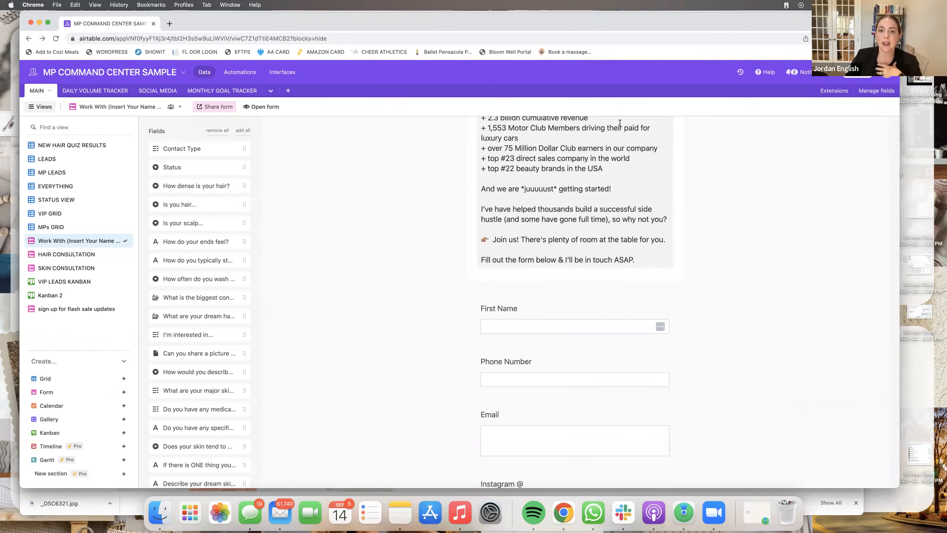
{"action": "scroll", "coordinate": [601, 255], "scroll_direction": "down", "scroll_amount": 5}
{"action": "scroll", "coordinate": [589, 220], "scroll_direction": "up", "scroll_amount": 2}
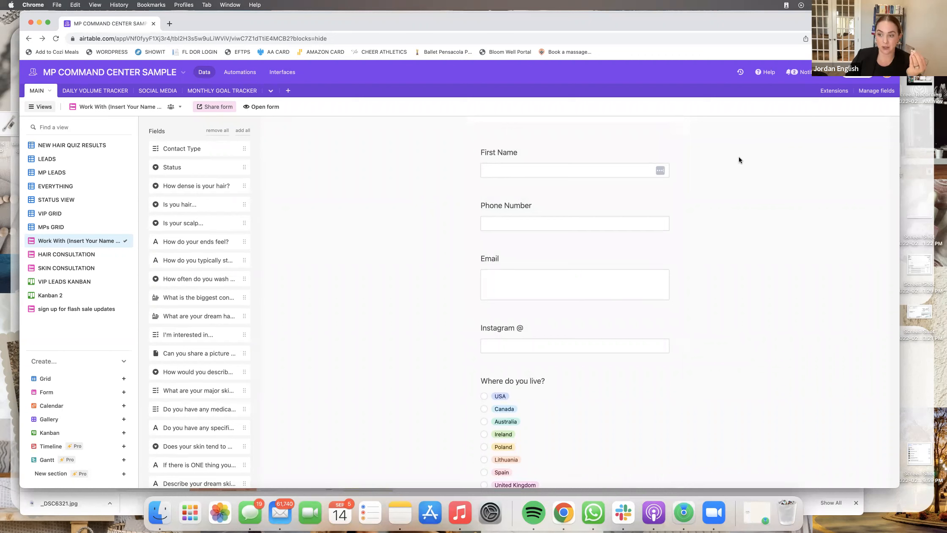
{"action": "left_click", "coordinate": [567, 152]}
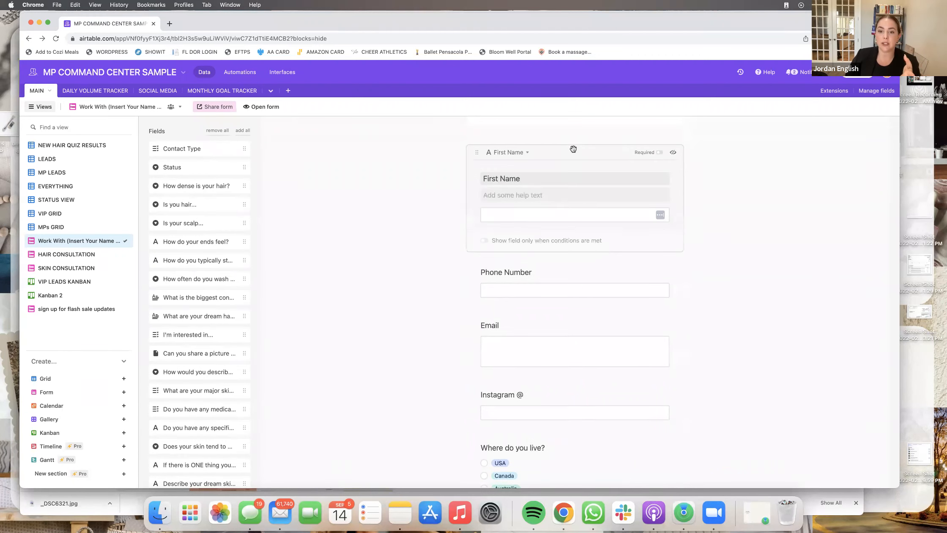
- Make the First Name and Phone Number questions required
{"action": "left_click", "coordinate": [659, 153]}
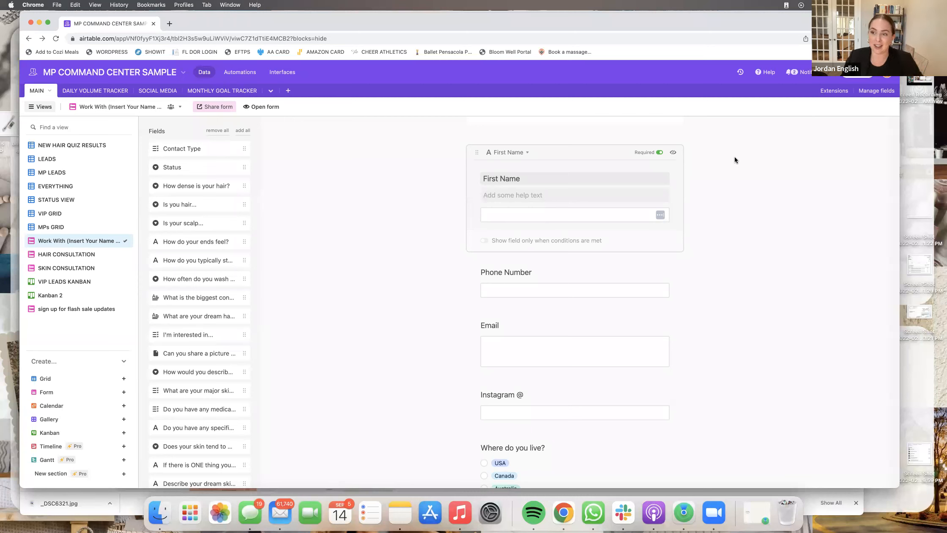
{"action": "left_click", "coordinate": [735, 159]}
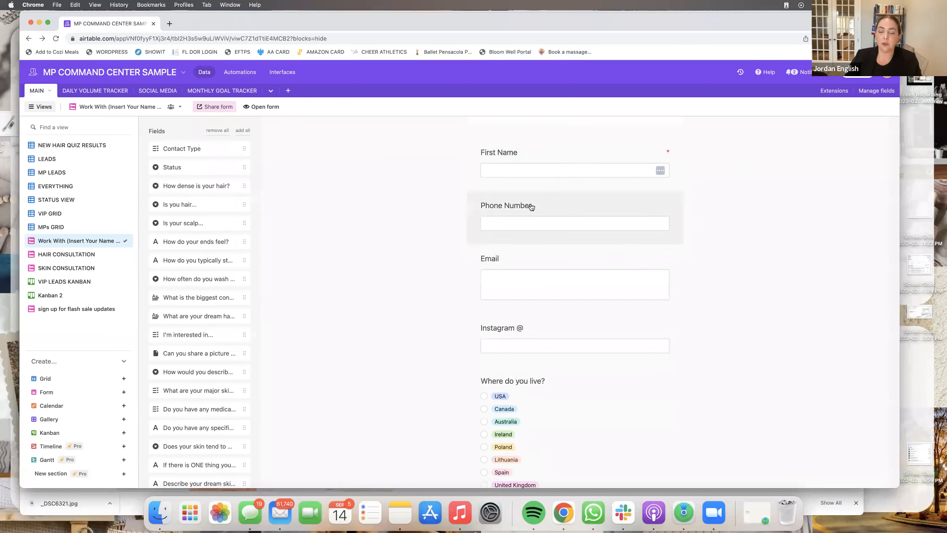
{"action": "left_click", "coordinate": [629, 209]}
{"action": "left_click", "coordinate": [658, 206]}
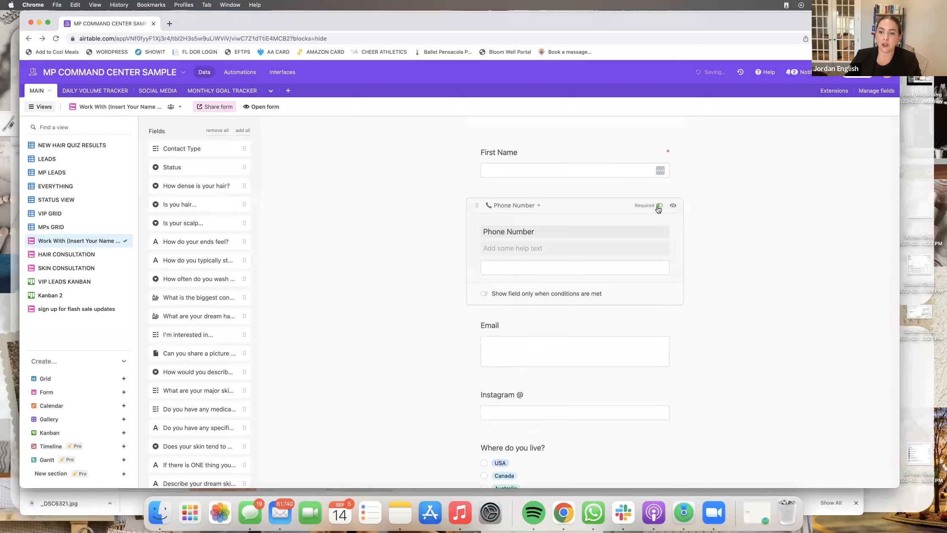
{"action": "left_click", "coordinate": [721, 216]}
{"action": "scroll", "coordinate": [697, 236], "scroll_direction": "down", "scroll_amount": 1}
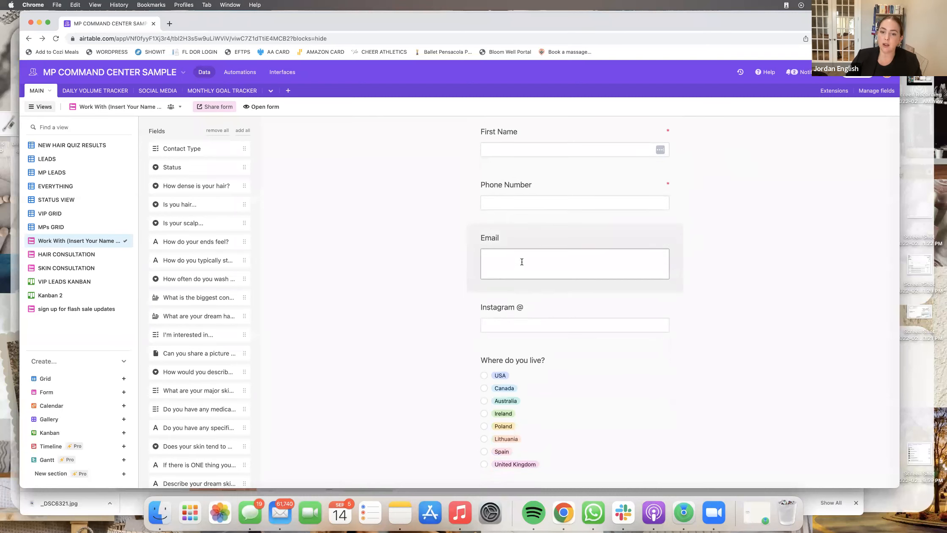
- Change the Email question's field type to Email and confirm the dependency warning
{"action": "left_click", "coordinate": [529, 237]}
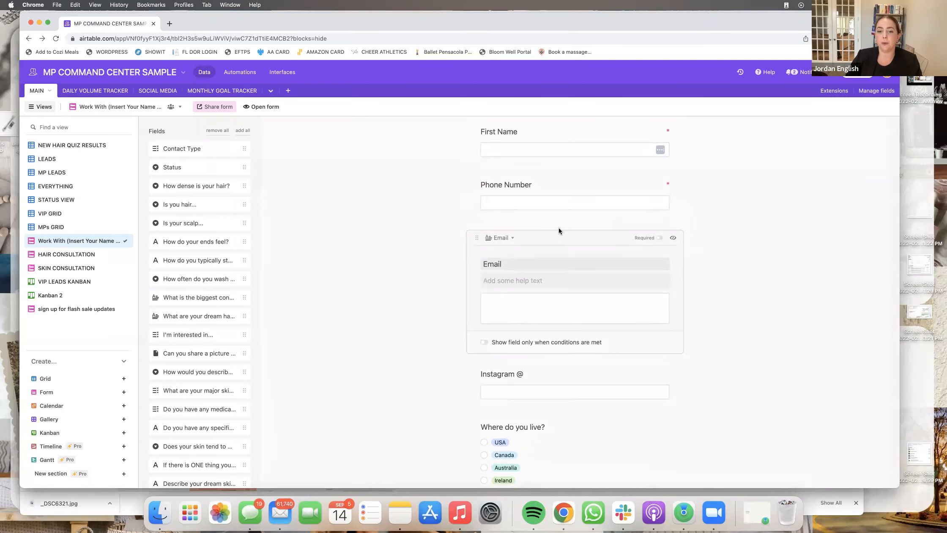
{"action": "left_click", "coordinate": [512, 238]}
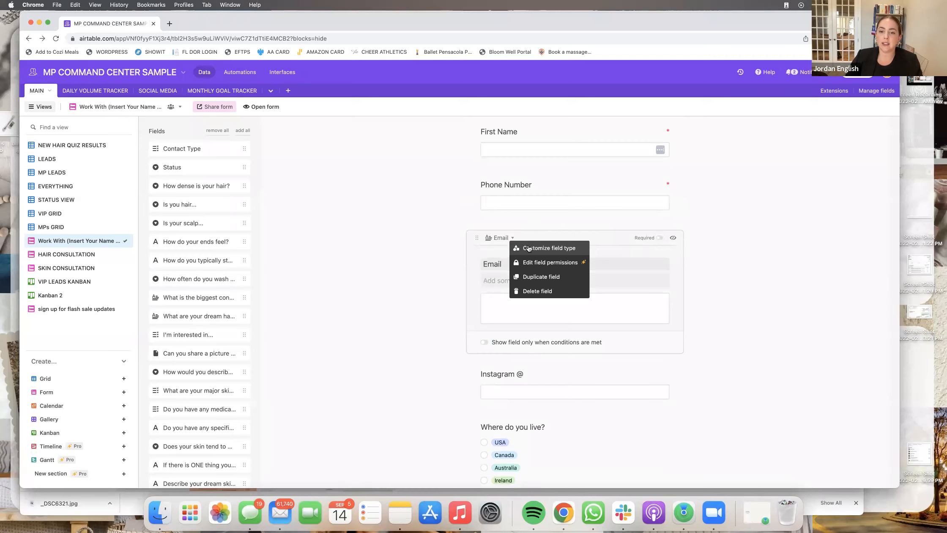
{"action": "left_click", "coordinate": [528, 248]}
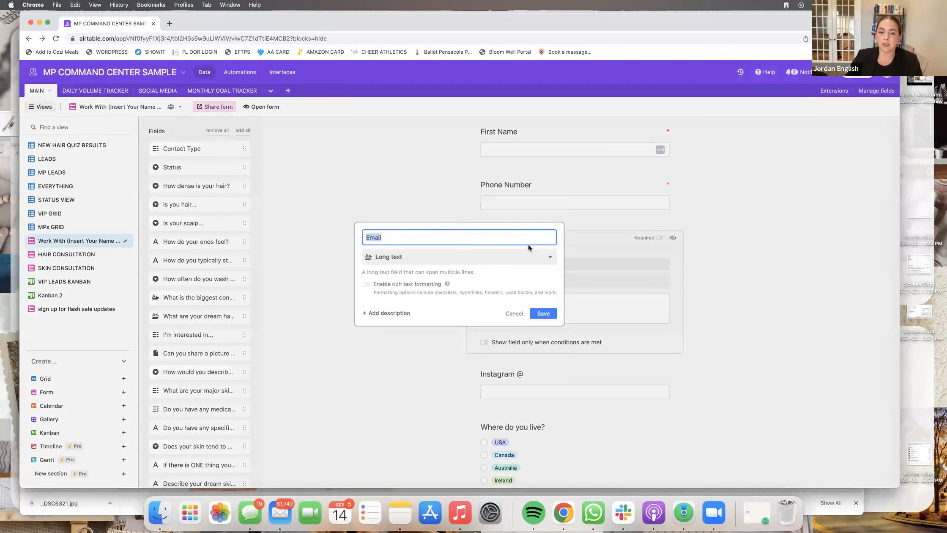
{"action": "left_click", "coordinate": [404, 258]}
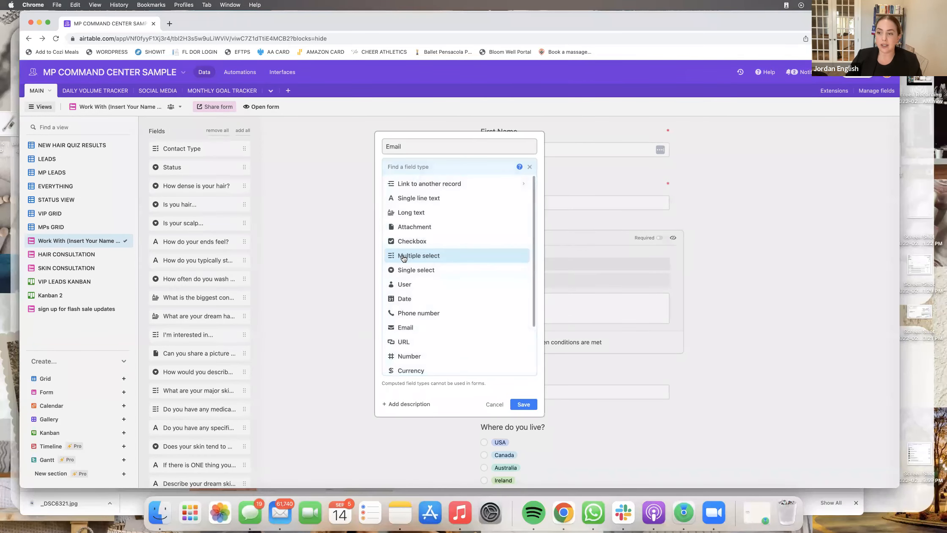
{"action": "left_click", "coordinate": [405, 328]}
{"action": "left_click", "coordinate": [520, 305]}
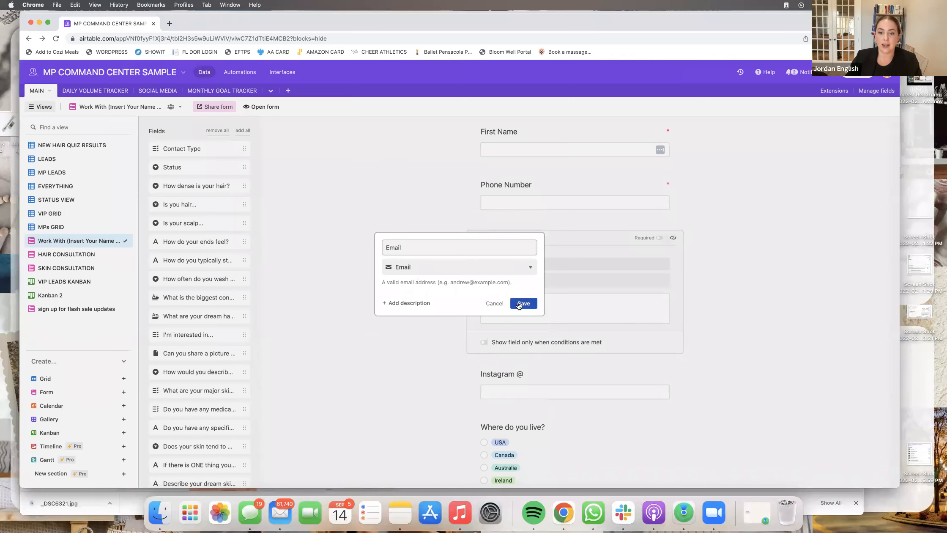
{"action": "left_click", "coordinate": [528, 343]}
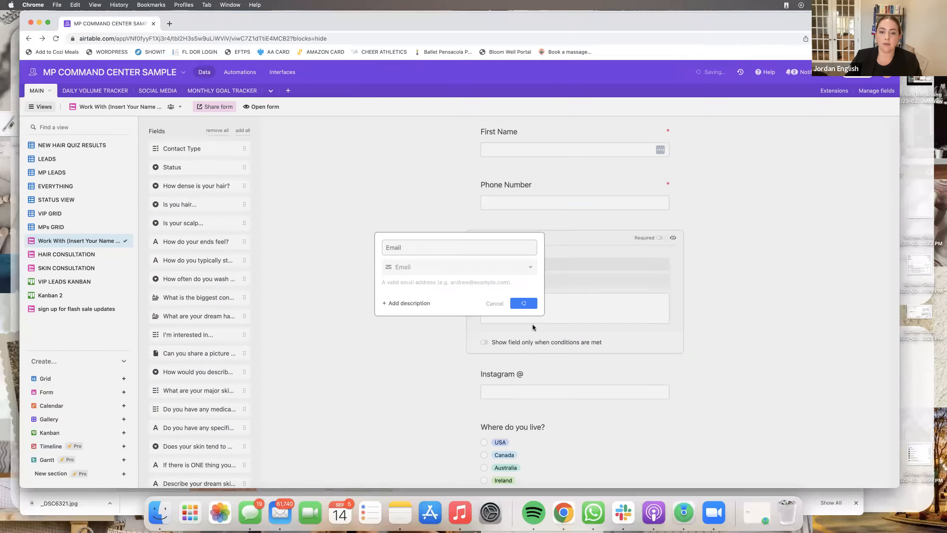
{"action": "left_click", "coordinate": [531, 186]}
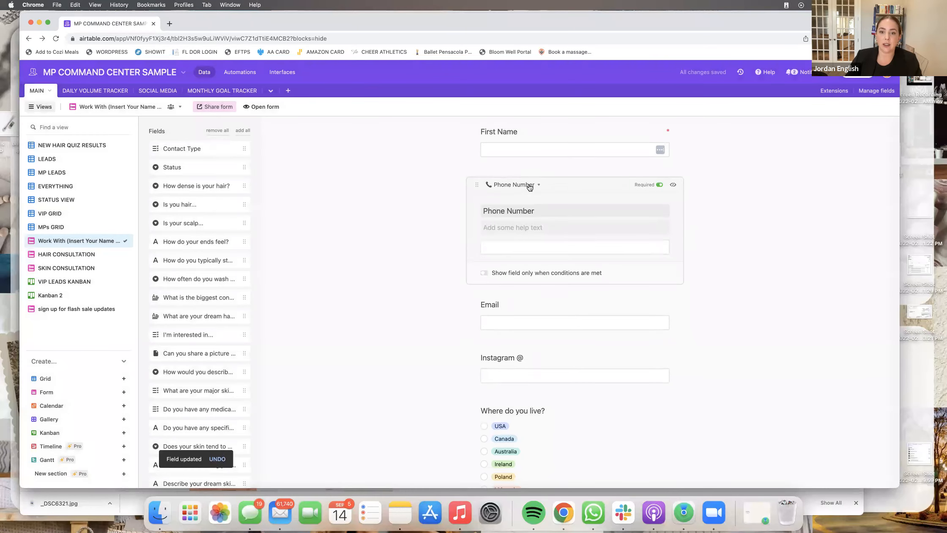
{"action": "left_click", "coordinate": [529, 186]}
{"action": "left_click", "coordinate": [446, 224]}
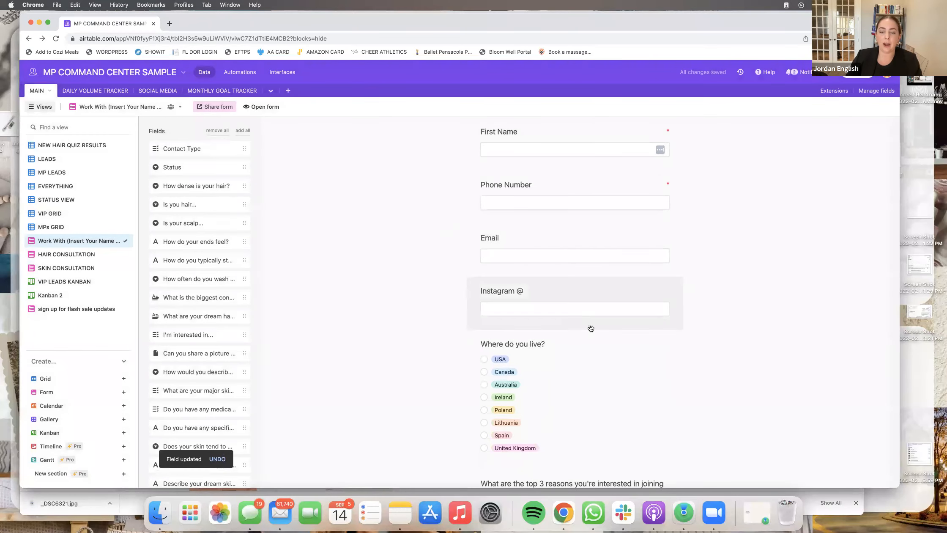
{"action": "scroll", "coordinate": [560, 302], "scroll_direction": "down", "scroll_amount": 1}
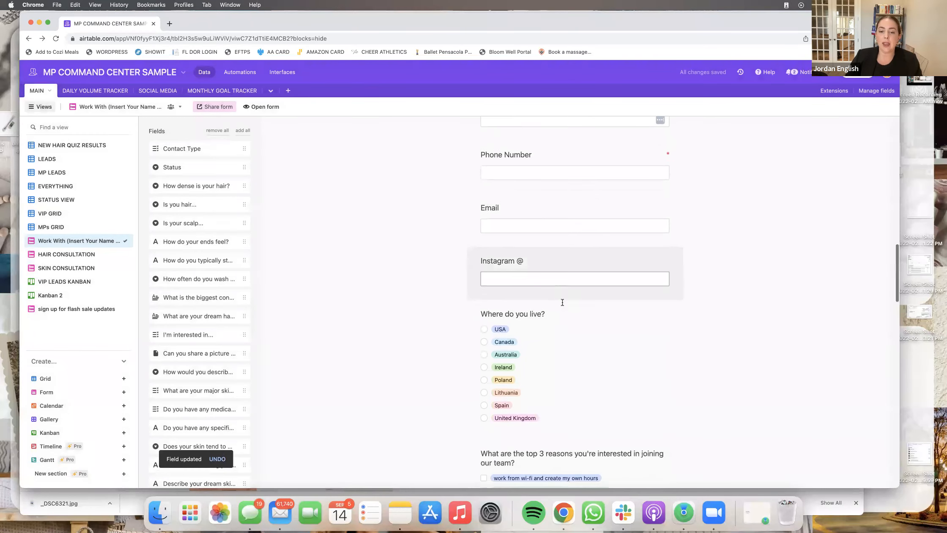
- Make the Email and Instagram @ questions required
{"action": "left_click", "coordinate": [657, 203]}
{"action": "left_click", "coordinate": [663, 204]}
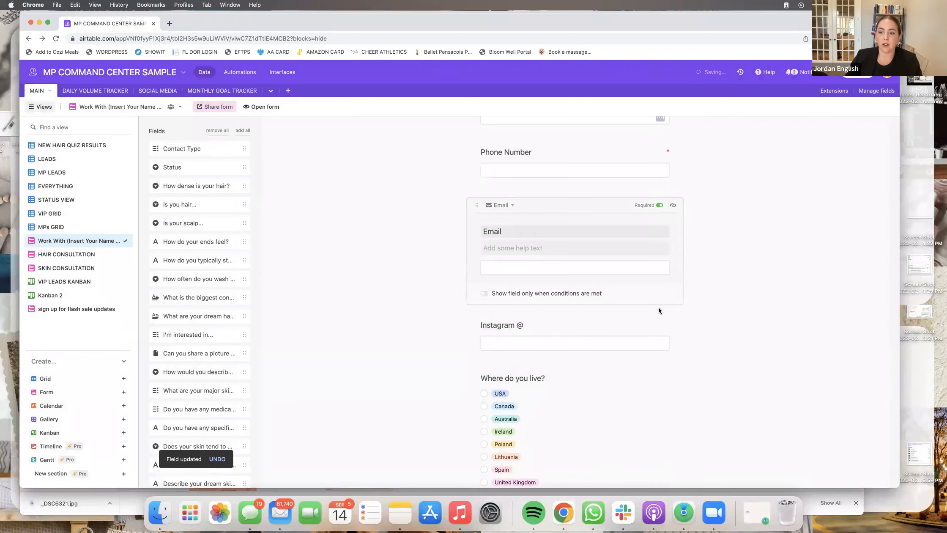
{"action": "left_click", "coordinate": [659, 322]}
{"action": "left_click", "coordinate": [662, 258]}
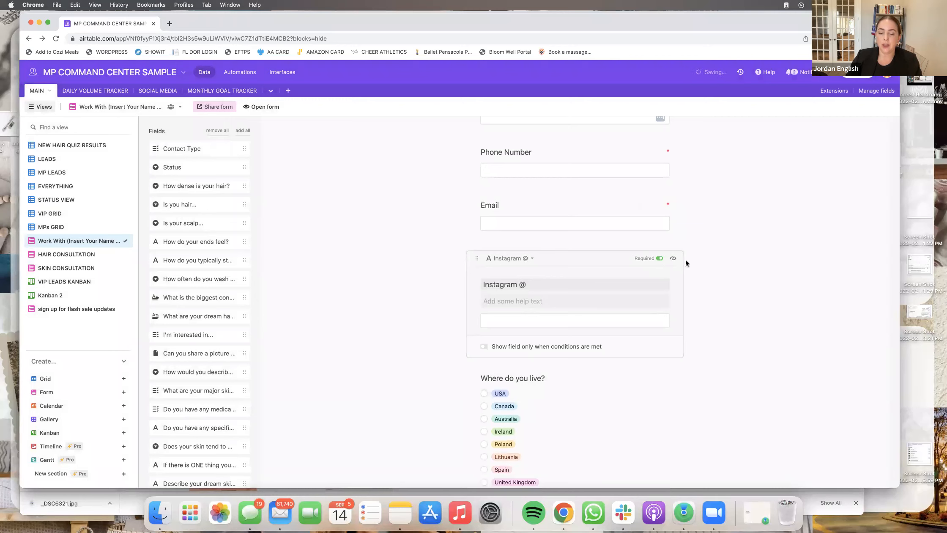
{"action": "left_click", "coordinate": [713, 274]}
{"action": "scroll", "coordinate": [698, 271], "scroll_direction": "down", "scroll_amount": 1}
- Open the Where do you live? country field's settings and save them unchanged
{"action": "left_click", "coordinate": [555, 274]}
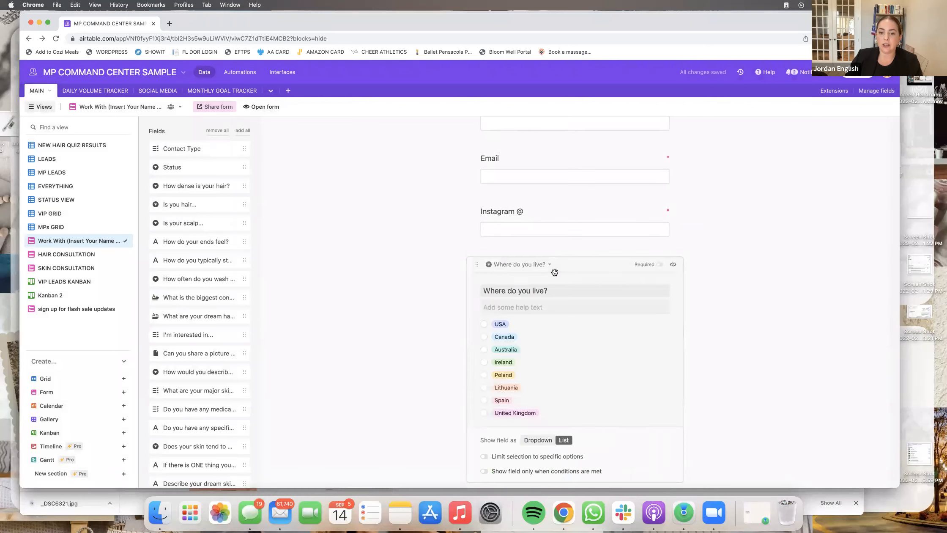
{"action": "left_click", "coordinate": [547, 265]}
{"action": "left_click", "coordinate": [567, 275]}
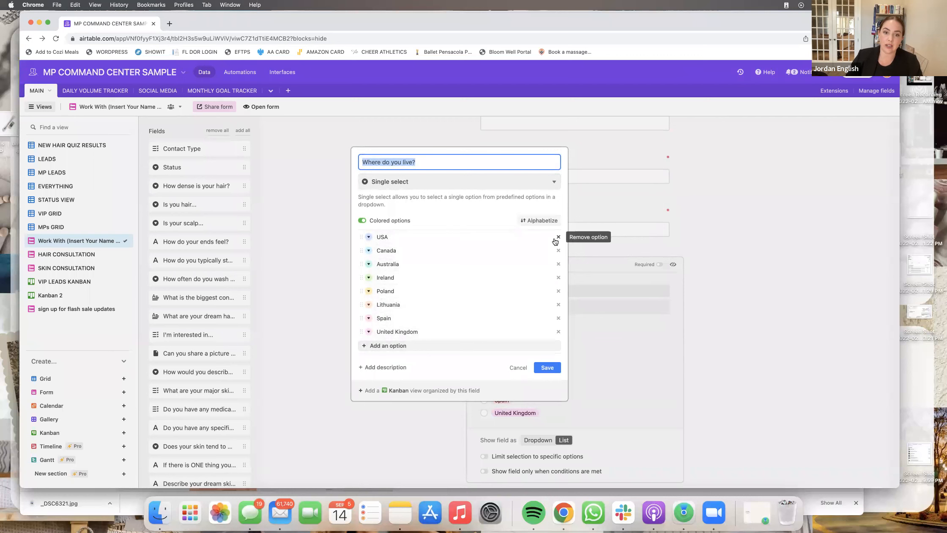
{"action": "left_click", "coordinate": [547, 369]}
{"action": "scroll", "coordinate": [548, 368], "scroll_direction": "down", "scroll_amount": 7}
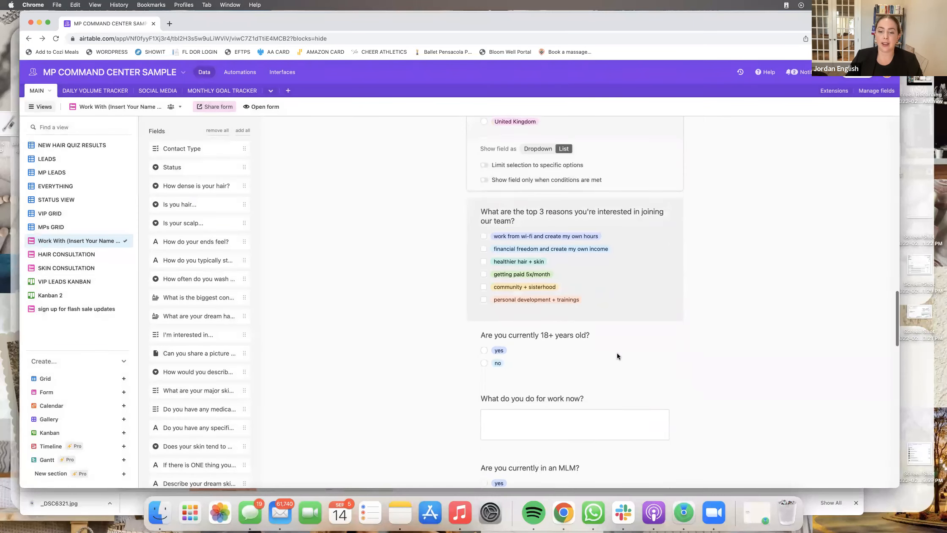
- Replace the owner's name in the big WHY question with 'me', so it reads 'partnering with me'
{"action": "scroll", "coordinate": [617, 357], "scroll_direction": "down", "scroll_amount": 5}
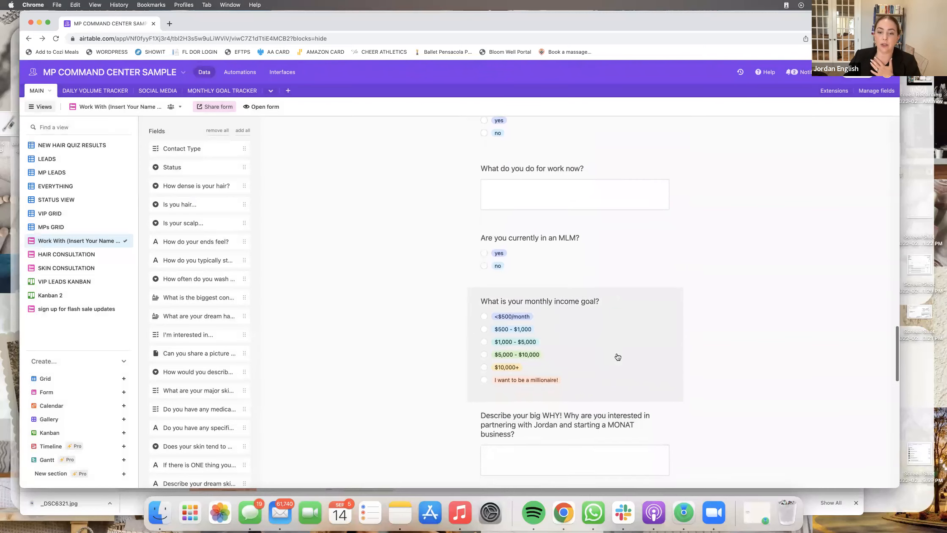
{"action": "scroll", "coordinate": [618, 356], "scroll_direction": "down", "scroll_amount": 3}
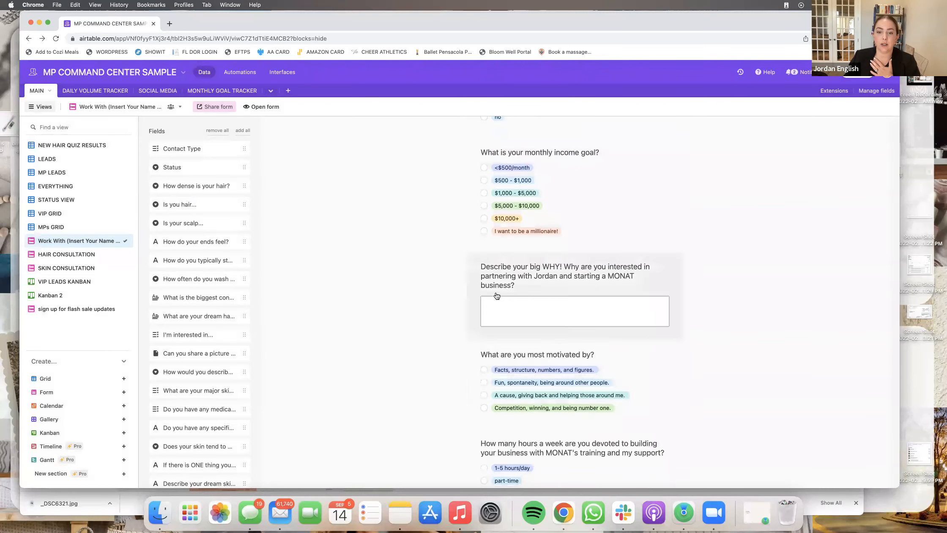
{"action": "left_click", "coordinate": [588, 274]}
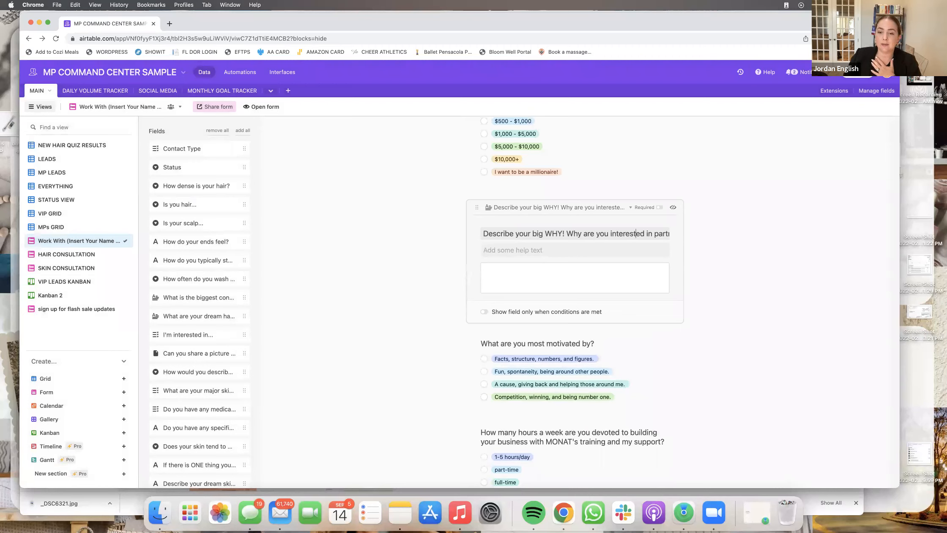
{"action": "key", "text": "Right"}
{"action": "key", "text": "Right"}
{"action": "key", "text": "Right"}
{"action": "key", "text": "Right"}
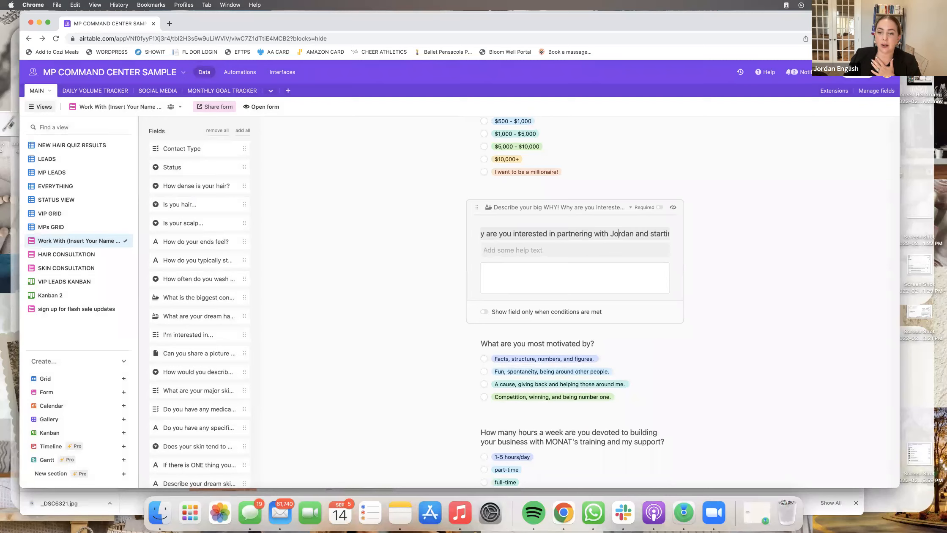
{"action": "double_click", "coordinate": [589, 233]}
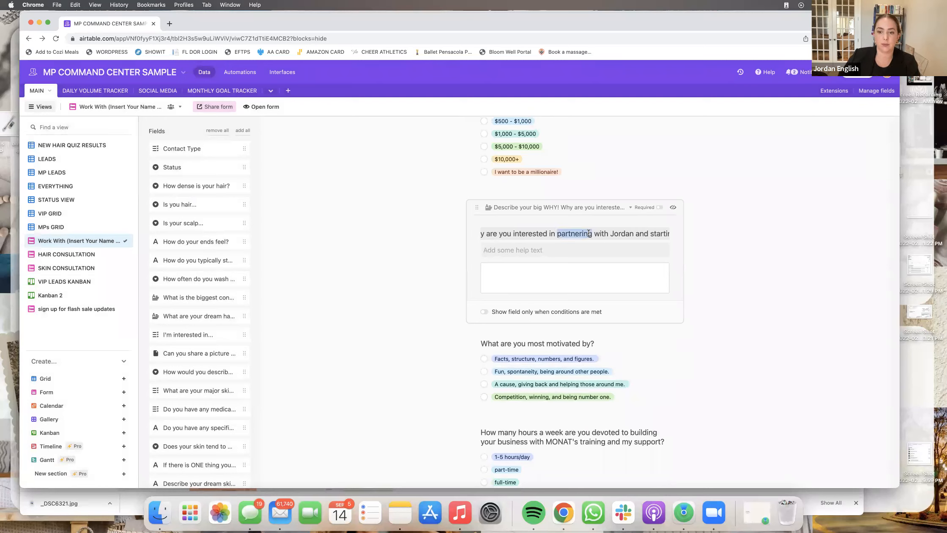
{"action": "double_click", "coordinate": [625, 233]}
{"action": "key", "text": "BackSpace"}
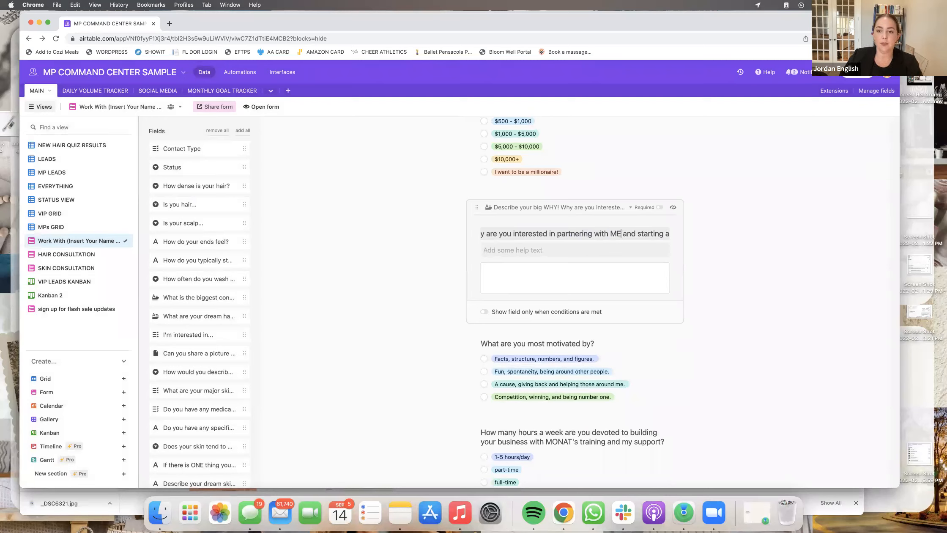
{"action": "type", "text": "me"}
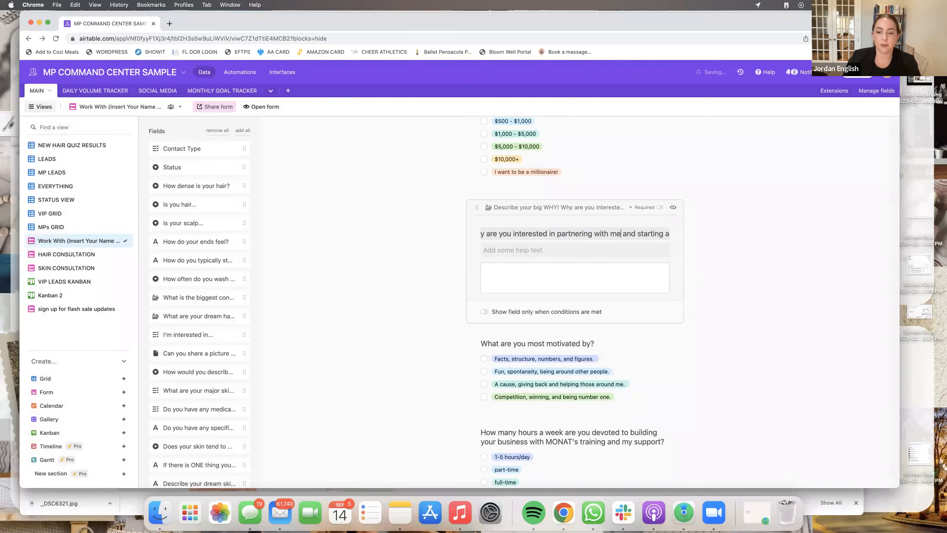
{"action": "left_click", "coordinate": [777, 356]}
{"action": "scroll", "coordinate": [777, 357], "scroll_direction": "down", "scroll_amount": 3}
{"action": "scroll", "coordinate": [638, 348], "scroll_direction": "down", "scroll_amount": 10}
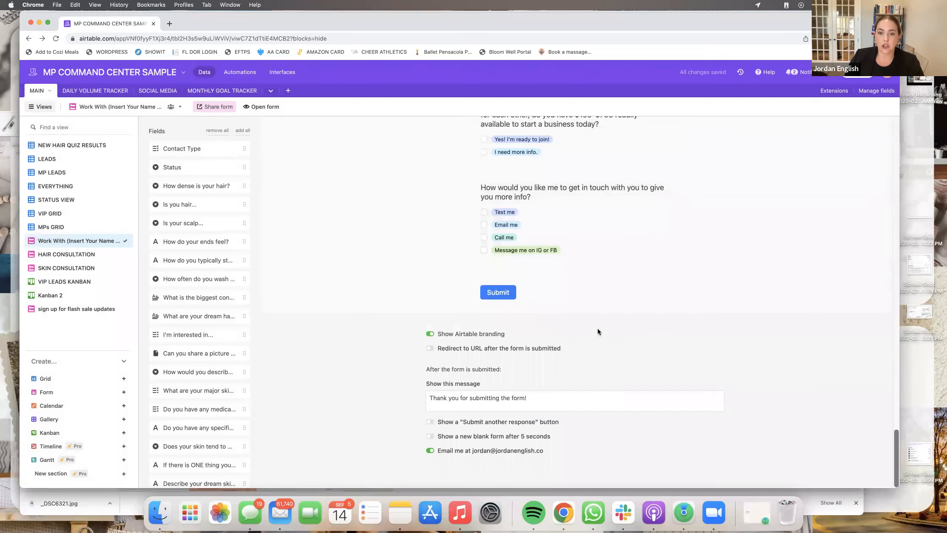
- Switch off 'Show Airtable branding' at the bottom of the Work With form
{"action": "scroll", "coordinate": [596, 327], "scroll_direction": "up", "scroll_amount": 8}
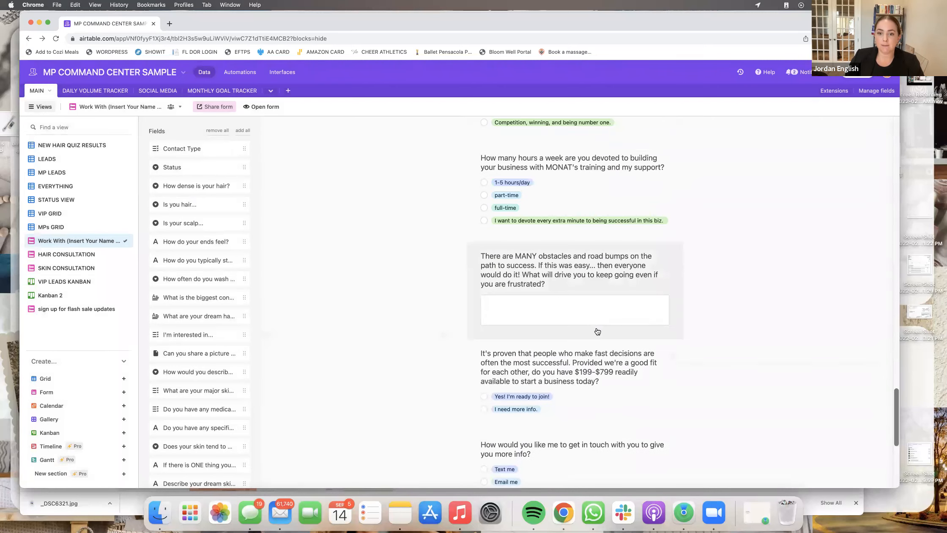
{"action": "scroll", "coordinate": [596, 327], "scroll_direction": "down", "scroll_amount": 8}
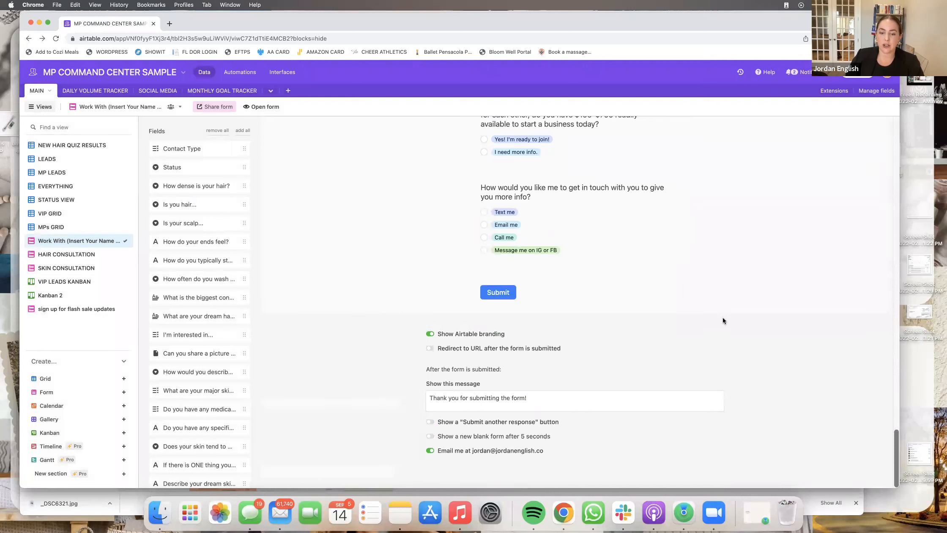
{"action": "left_click", "coordinate": [430, 333]}
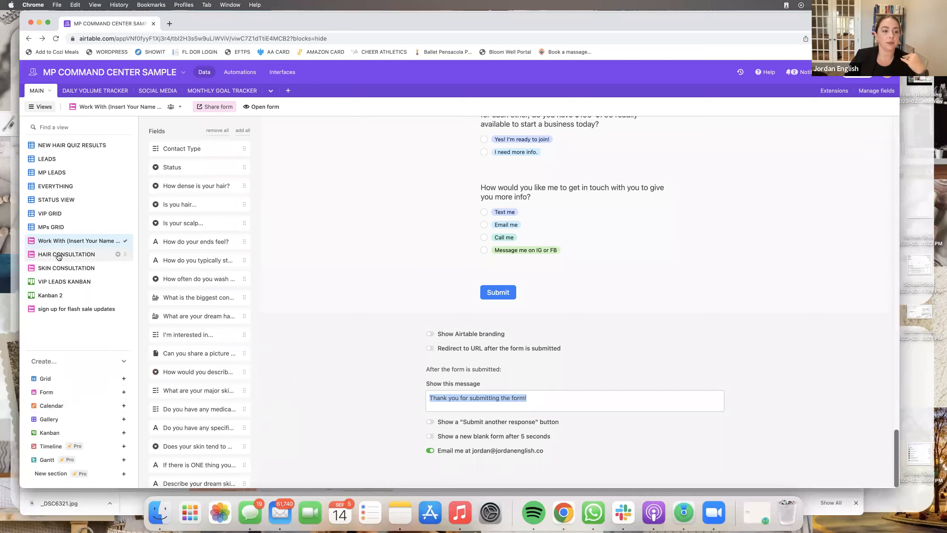
{"action": "mouse_move", "coordinate": [58, 257]}
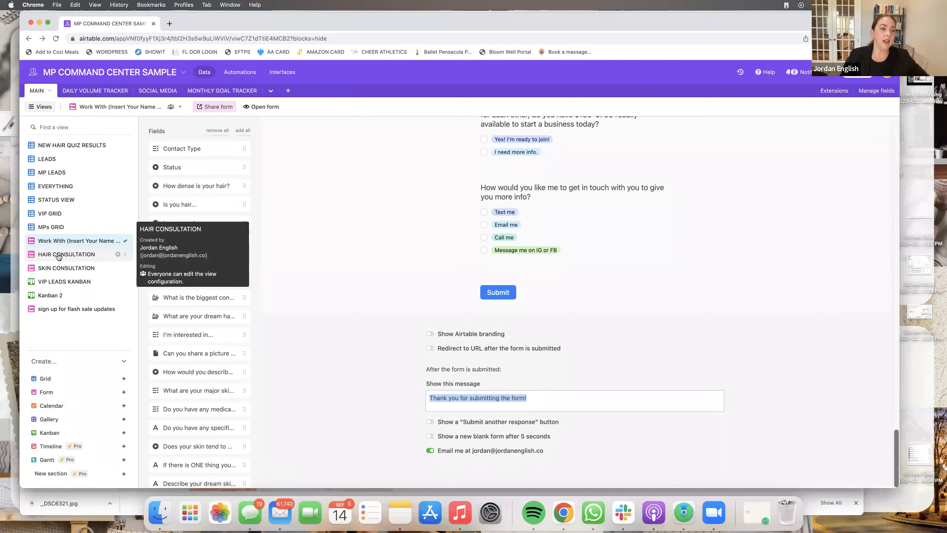
- Review the HAIR and SKIN CONSULTATION forms, then open NEW HAIR QUIZ RESULTS and its Contact Type filter
{"action": "left_click", "coordinate": [59, 256]}
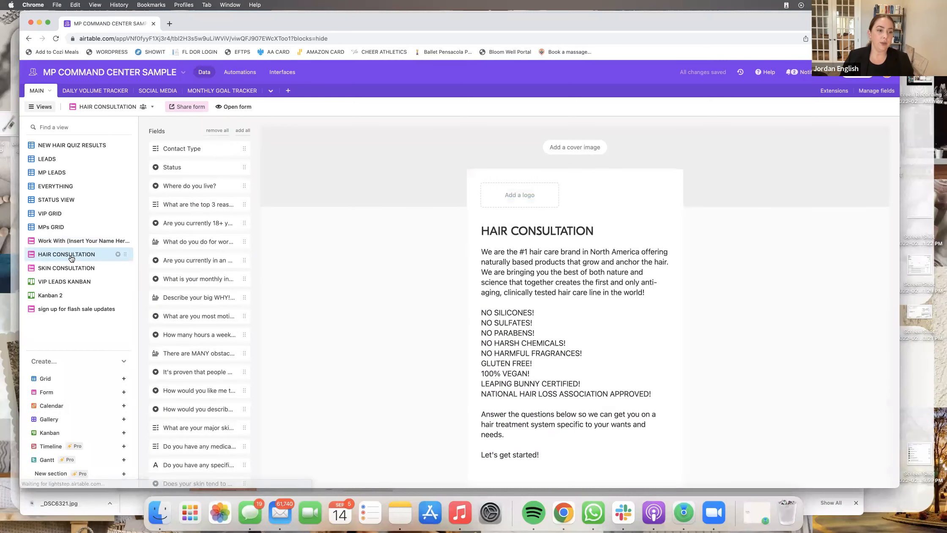
{"action": "scroll", "coordinate": [420, 272], "scroll_direction": "down", "scroll_amount": 15}
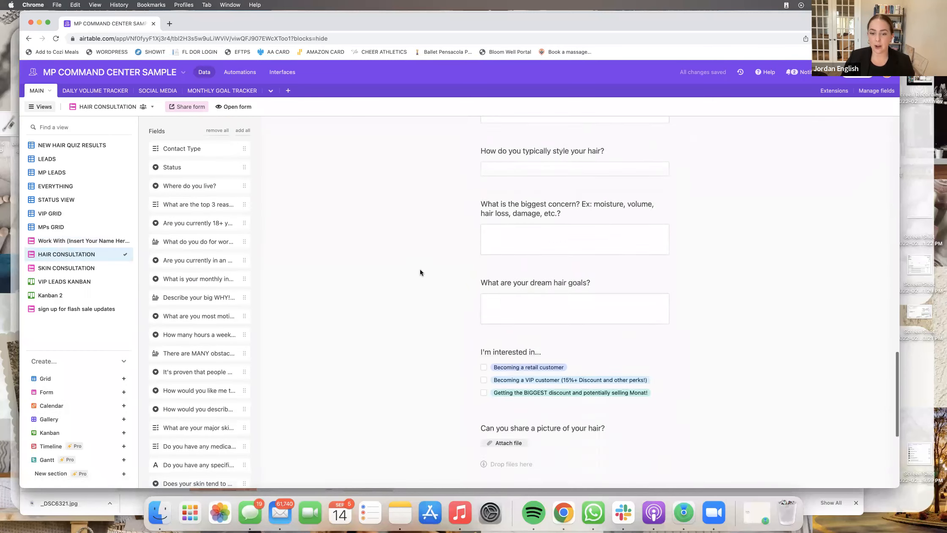
{"action": "scroll", "coordinate": [420, 272], "scroll_direction": "down", "scroll_amount": 5}
{"action": "left_click", "coordinate": [66, 268]}
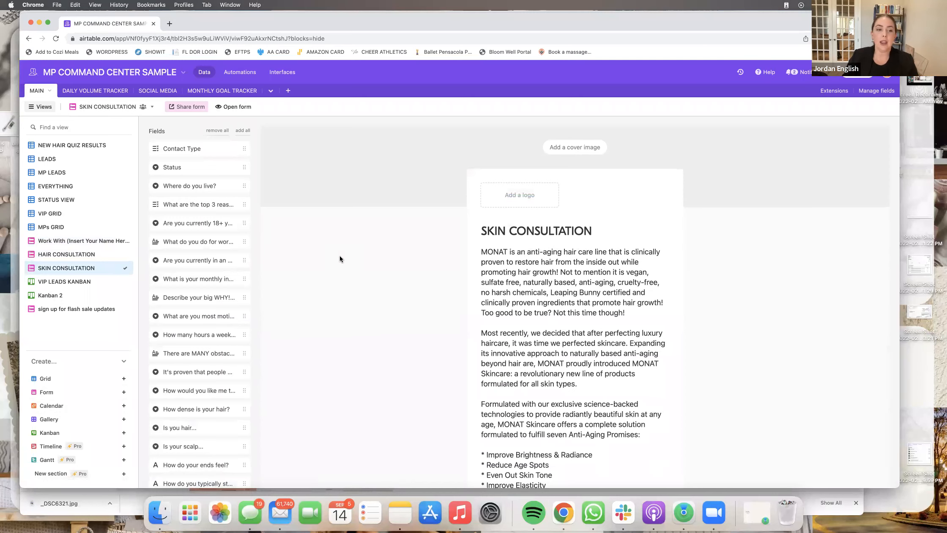
{"action": "scroll", "coordinate": [340, 256], "scroll_direction": "down", "scroll_amount": 15}
{"action": "scroll", "coordinate": [340, 259], "scroll_direction": "down", "scroll_amount": 15}
{"action": "scroll", "coordinate": [340, 259], "scroll_direction": "up", "scroll_amount": 9}
{"action": "scroll", "coordinate": [340, 258], "scroll_direction": "up", "scroll_amount": 10}
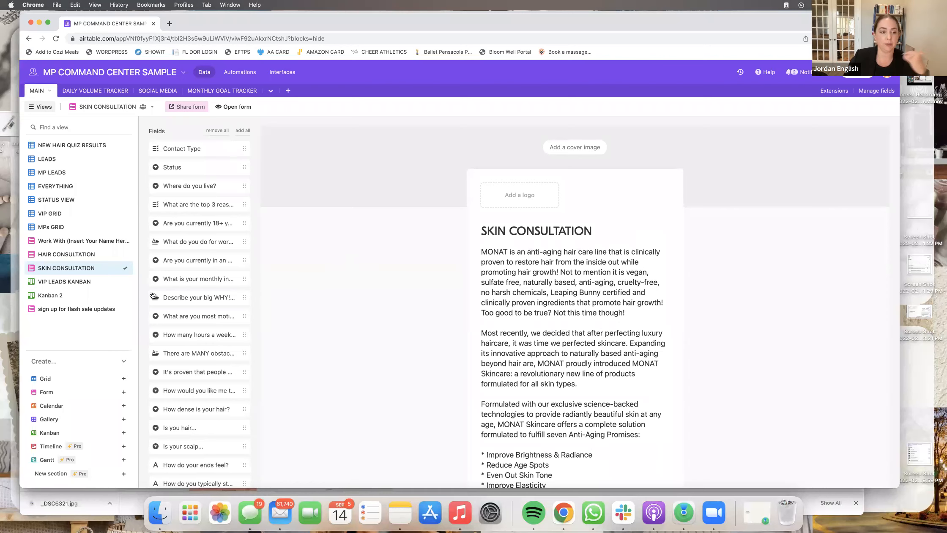
{"action": "left_click", "coordinate": [51, 147]}
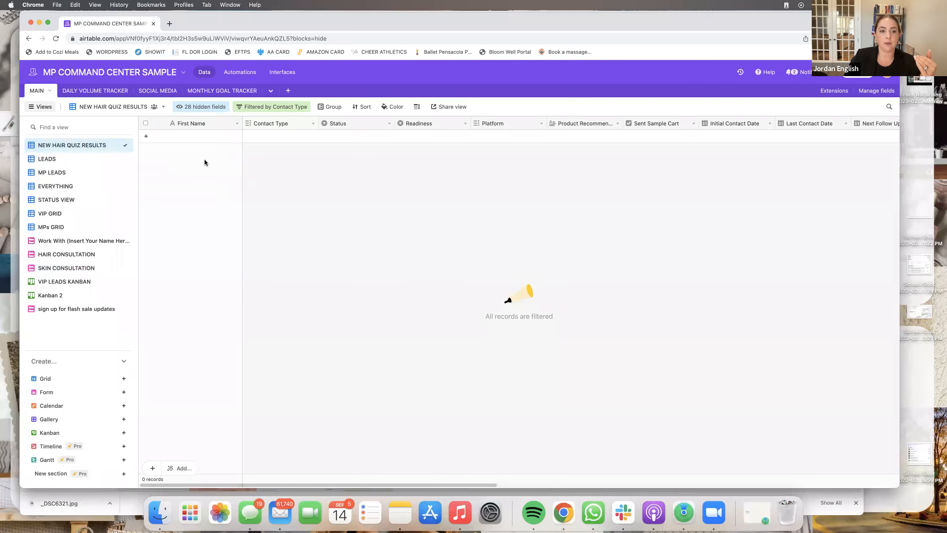
{"action": "left_click", "coordinate": [279, 108]}
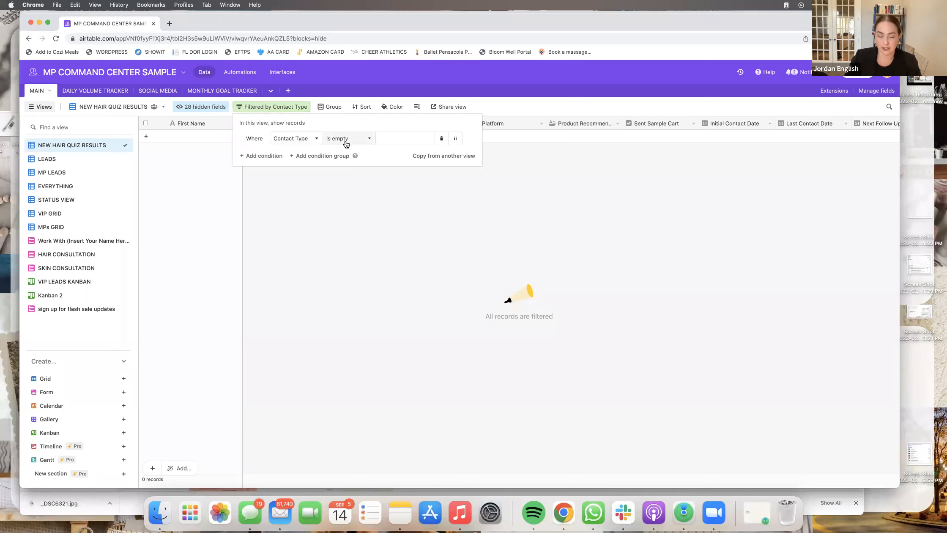
- Add a second filter condition requiring Status to be Took Hair Quiz
{"action": "left_click", "coordinate": [263, 156]}
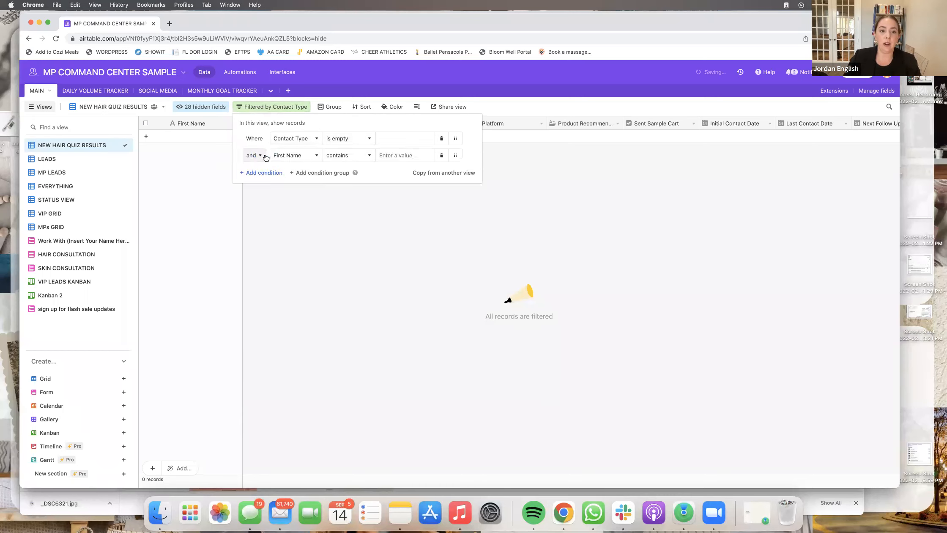
{"action": "left_click", "coordinate": [298, 156]}
{"action": "left_click", "coordinate": [299, 211]}
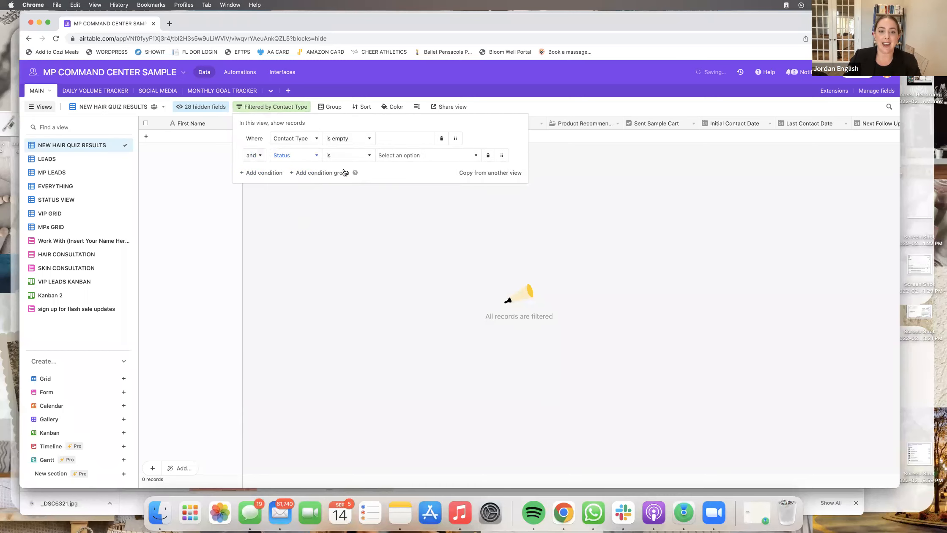
{"action": "left_click", "coordinate": [416, 156]}
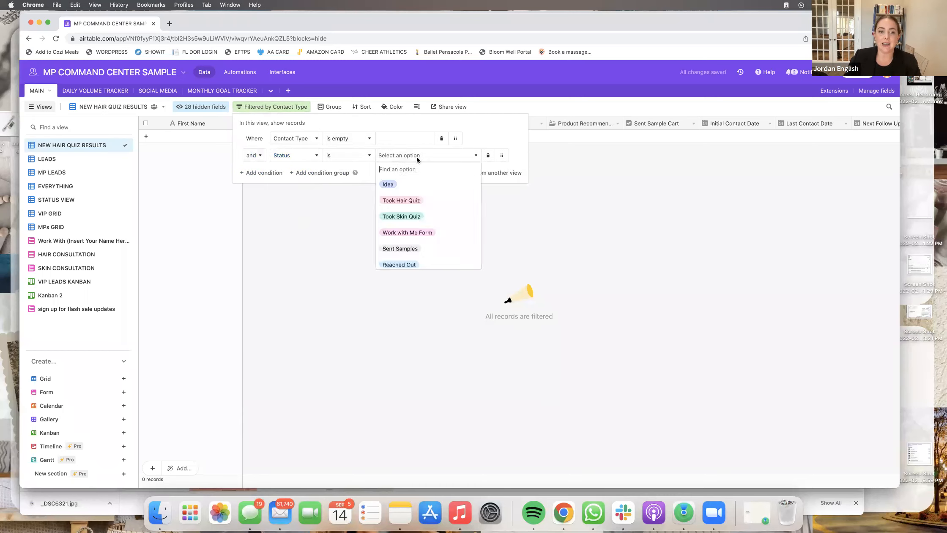
{"action": "left_click", "coordinate": [415, 202]}
{"action": "left_click", "coordinate": [414, 225]}
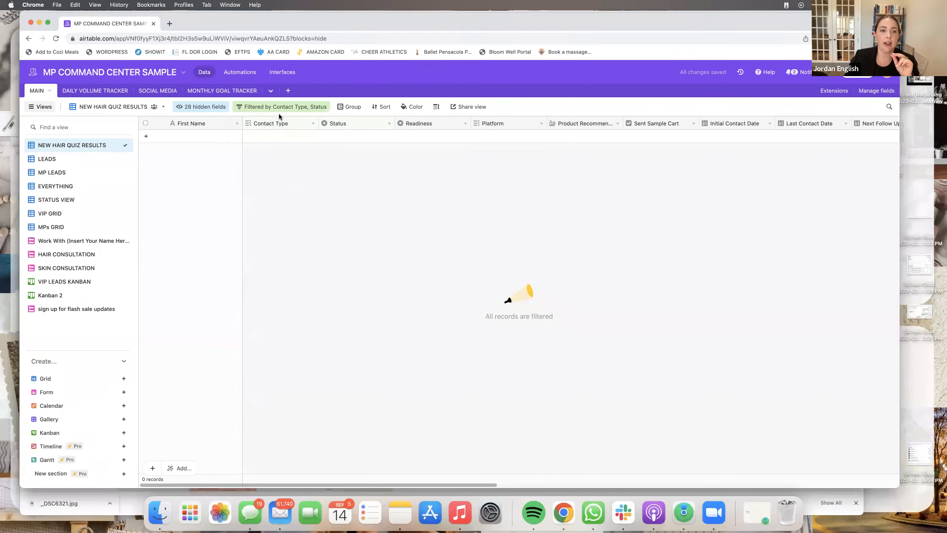
- Unhide the Phone Number, Email, Instagram @ and Last Name fields
{"action": "left_click", "coordinate": [205, 111]}
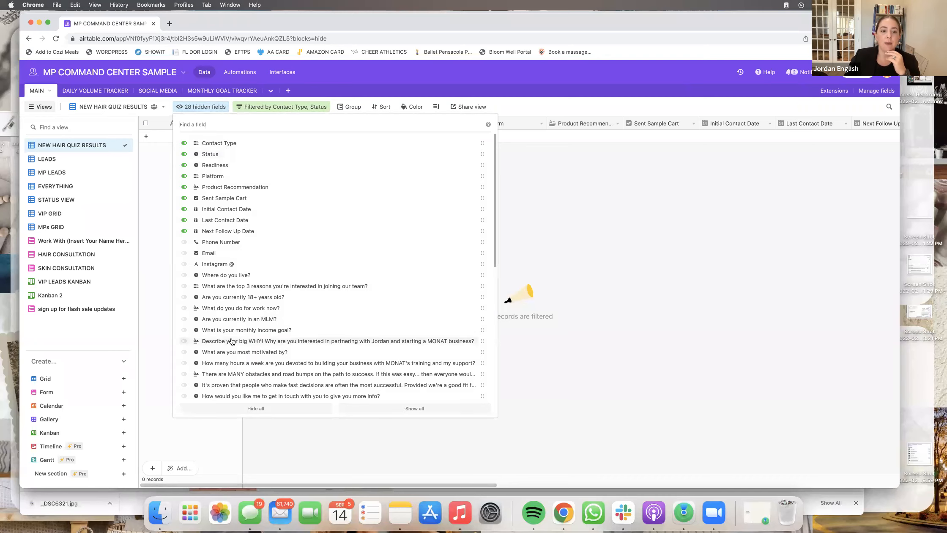
{"action": "scroll", "coordinate": [231, 341], "scroll_direction": "down", "scroll_amount": 5}
{"action": "scroll", "coordinate": [282, 237], "scroll_direction": "up", "scroll_amount": 5}
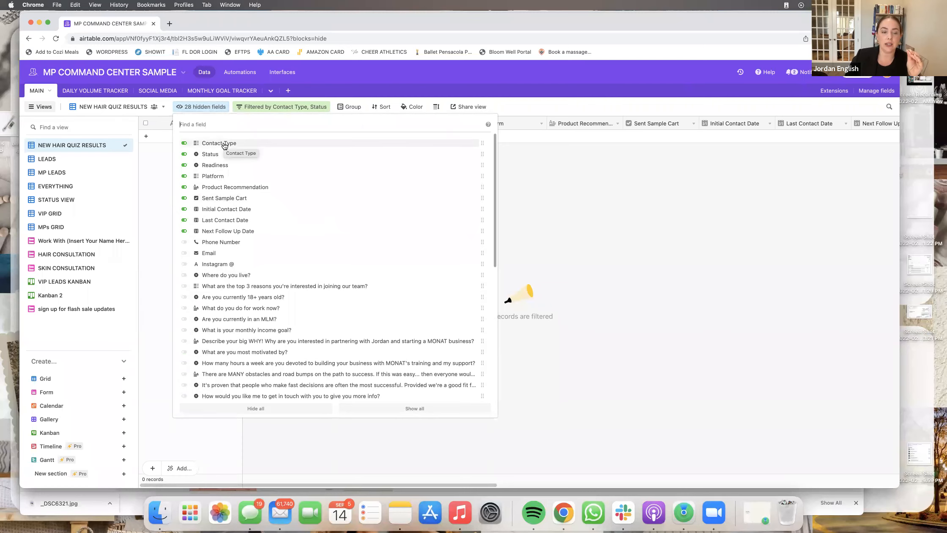
{"action": "scroll", "coordinate": [228, 235], "scroll_direction": "down", "scroll_amount": 1}
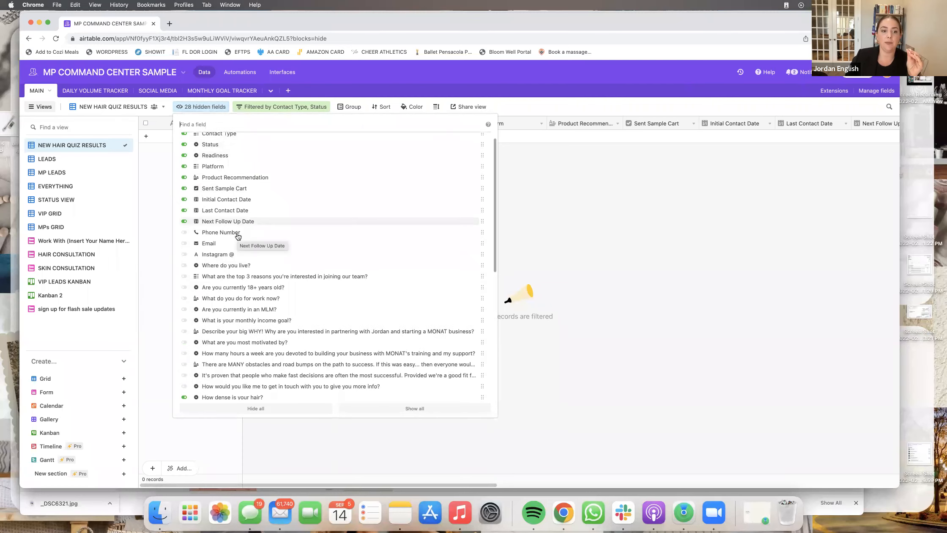
{"action": "left_click", "coordinate": [184, 228]}
{"action": "left_click", "coordinate": [184, 239]}
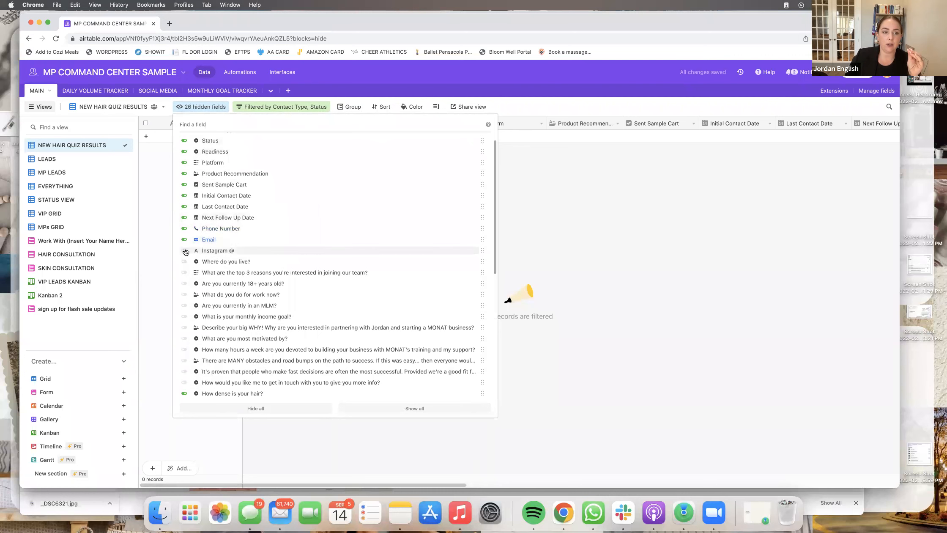
{"action": "left_click", "coordinate": [184, 251]}
{"action": "scroll", "coordinate": [286, 247], "scroll_direction": "down", "scroll_amount": 5}
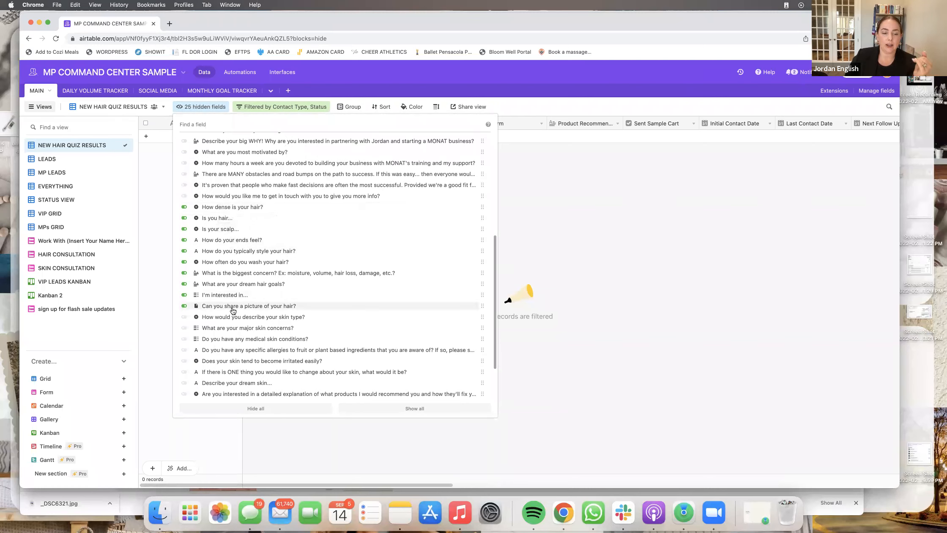
{"action": "scroll", "coordinate": [343, 334], "scroll_direction": "down", "scroll_amount": 3}
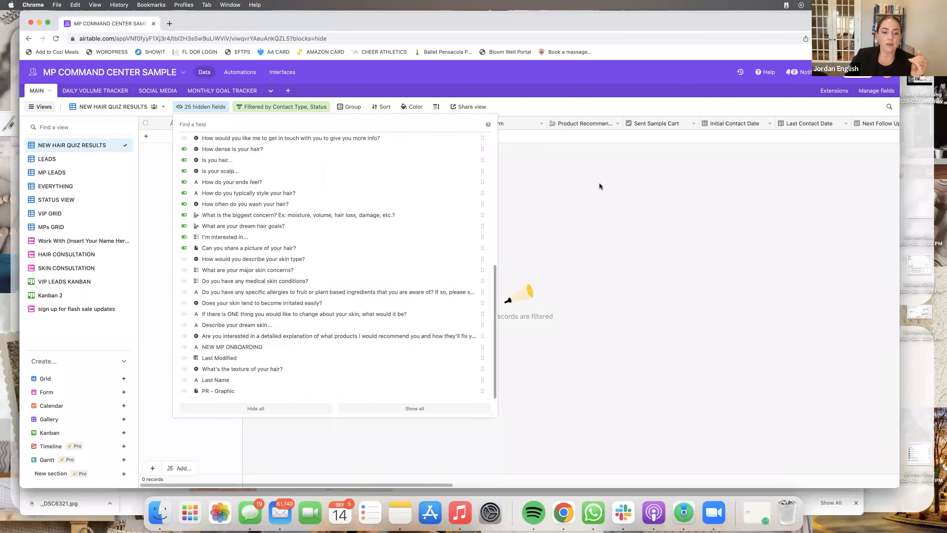
{"action": "left_click", "coordinate": [184, 383]}
- Move Last Name to the top of the field order and try repositioning the Platform column
{"action": "left_click_drag", "start_coordinate": [482, 379], "coordinate": [482, 140]}
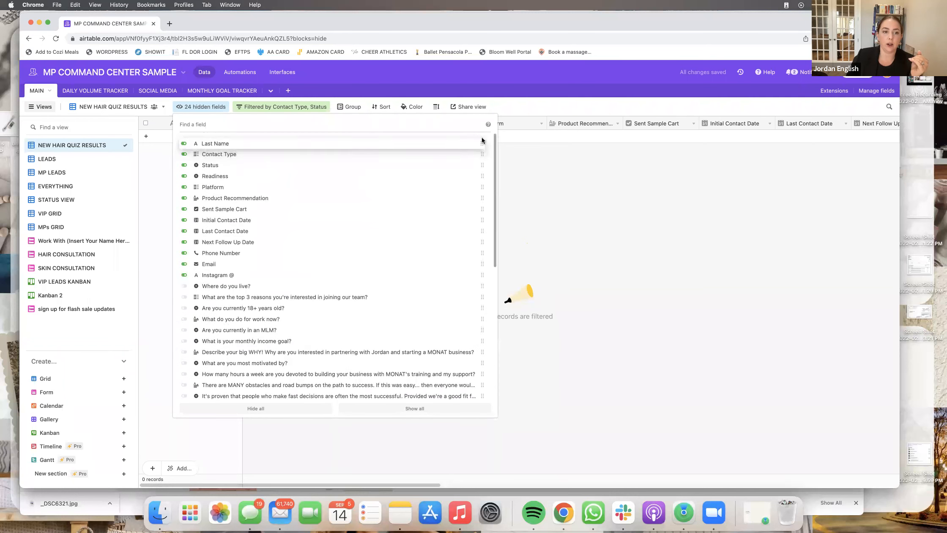
{"action": "left_click", "coordinate": [674, 273]}
{"action": "mouse_move", "coordinate": [567, 122]}
{"action": "left_mouse_down"}
{"action": "mouse_move", "coordinate": [416, 127]}
{"action": "mouse_move", "coordinate": [703, 111]}
{"action": "mouse_move", "coordinate": [566, 110]}
{"action": "left_mouse_up"}
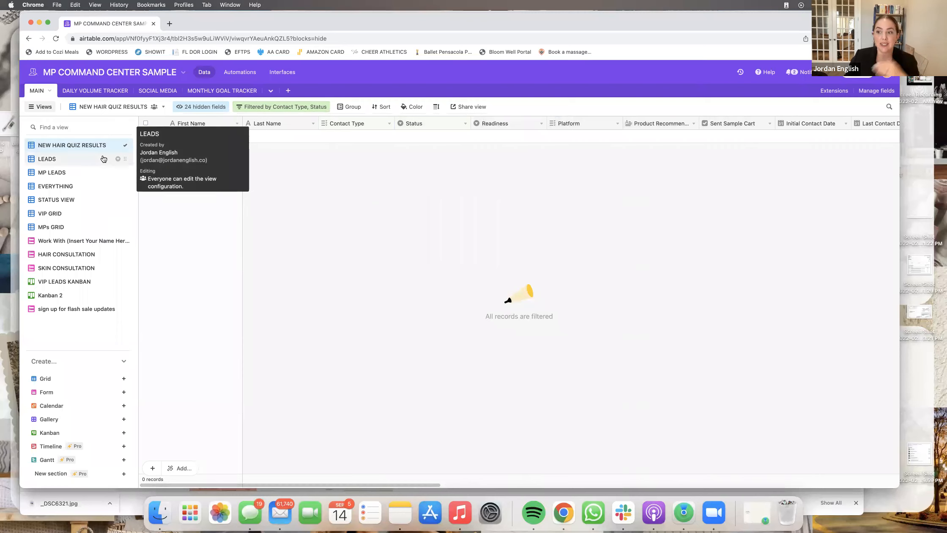
- Duplicate the hair quiz view and rename the copy NEW SKIN QUIZ RESULTS
{"action": "left_click", "coordinate": [118, 145]}
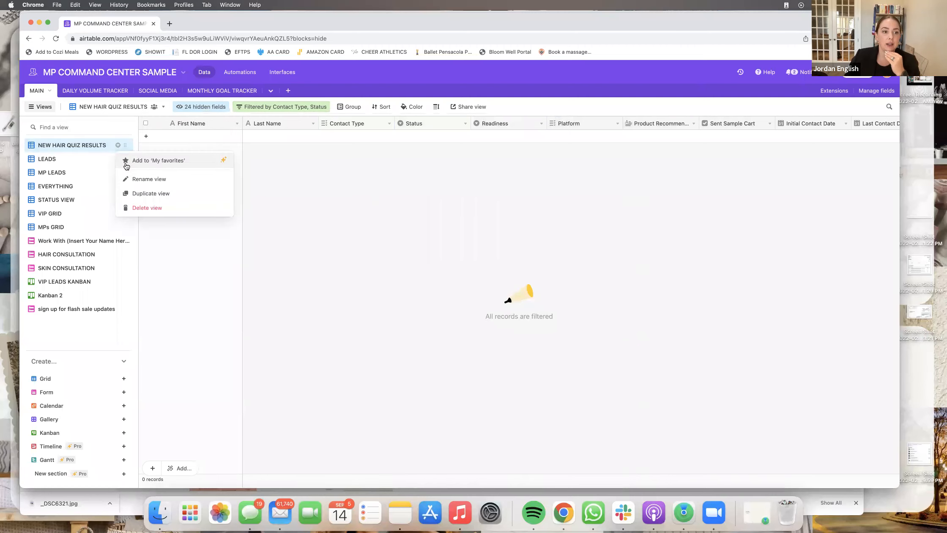
{"action": "left_click", "coordinate": [155, 193]}
{"action": "left_click", "coordinate": [117, 159]}
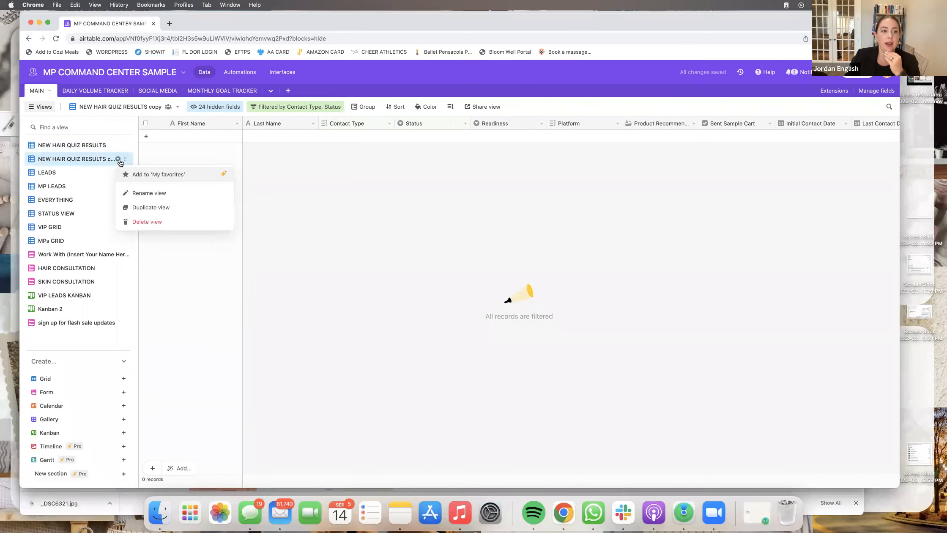
{"action": "left_click", "coordinate": [141, 193]}
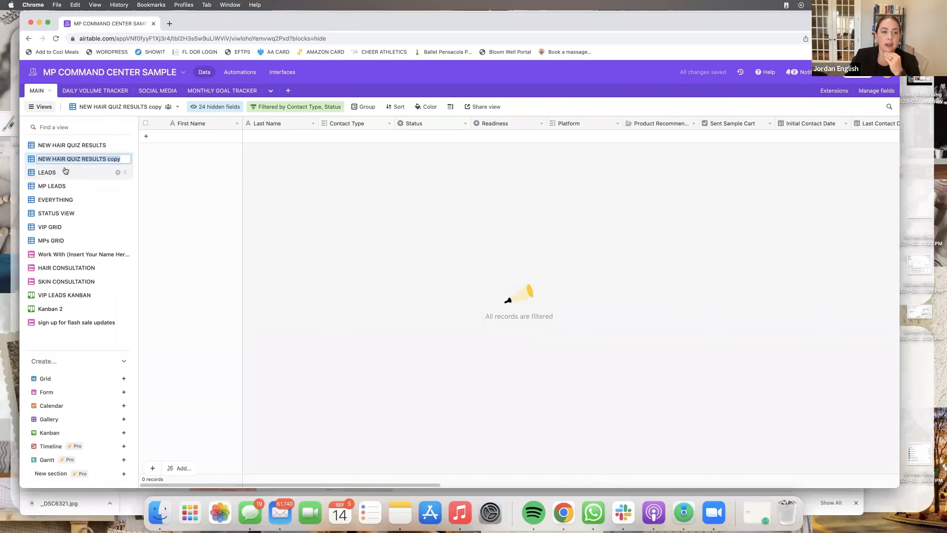
{"action": "type", "text": "NEW "}
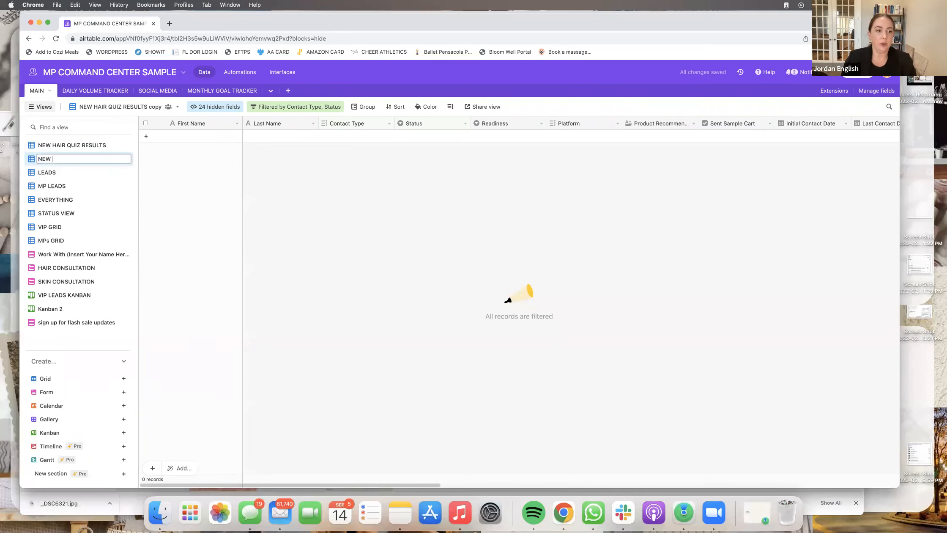
{"action": "type", "text": "SKIN CUIZ "}
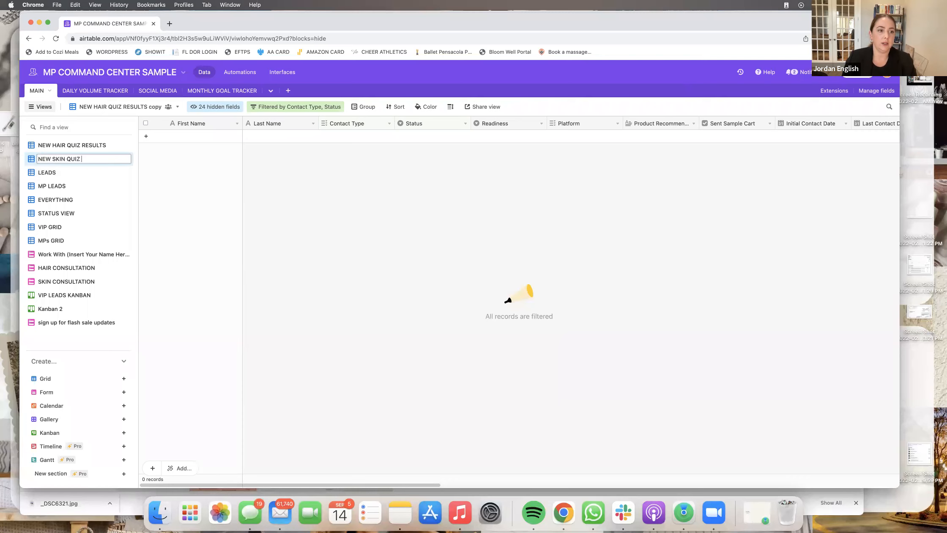
{"action": "type", "text": "RESULTS"}
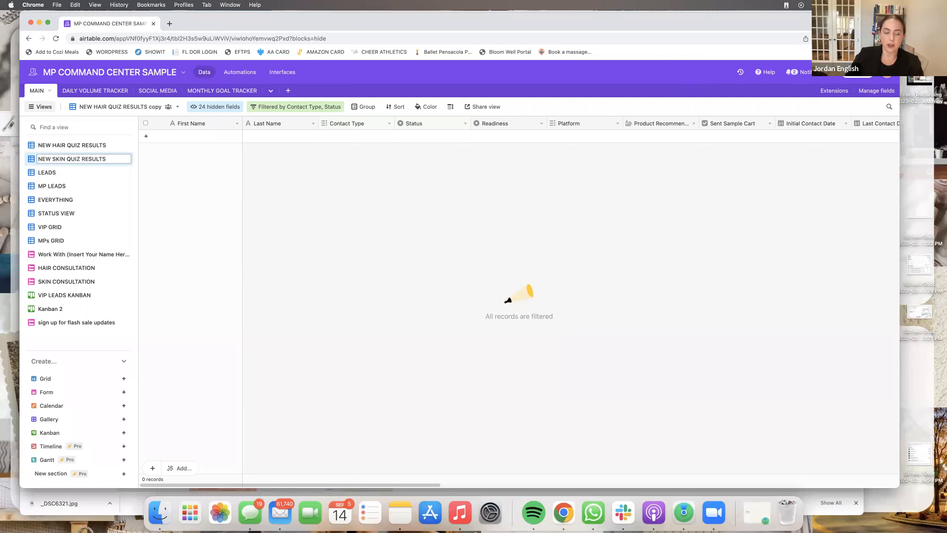
{"action": "key", "text": "Return"}
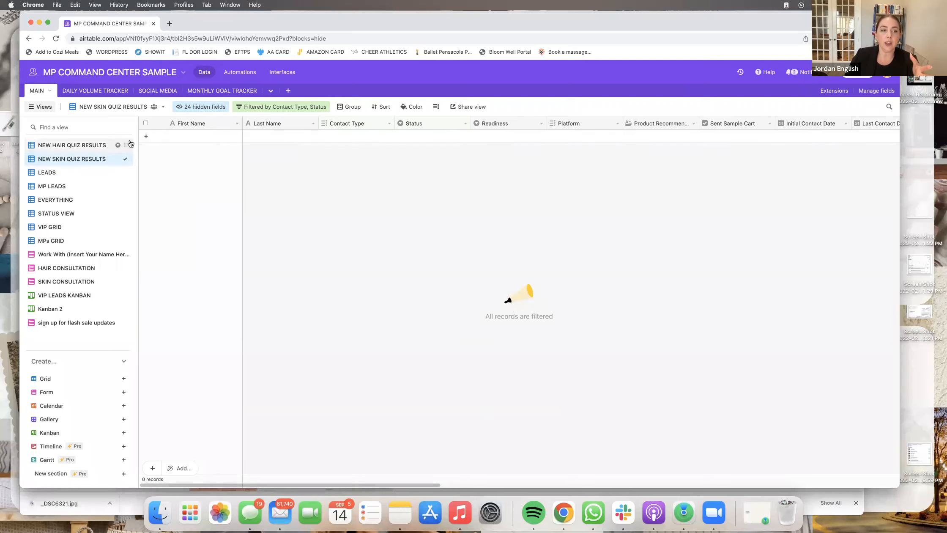
- Change the view's Status filter to Took Skin Quiz
{"action": "left_click", "coordinate": [269, 108]}
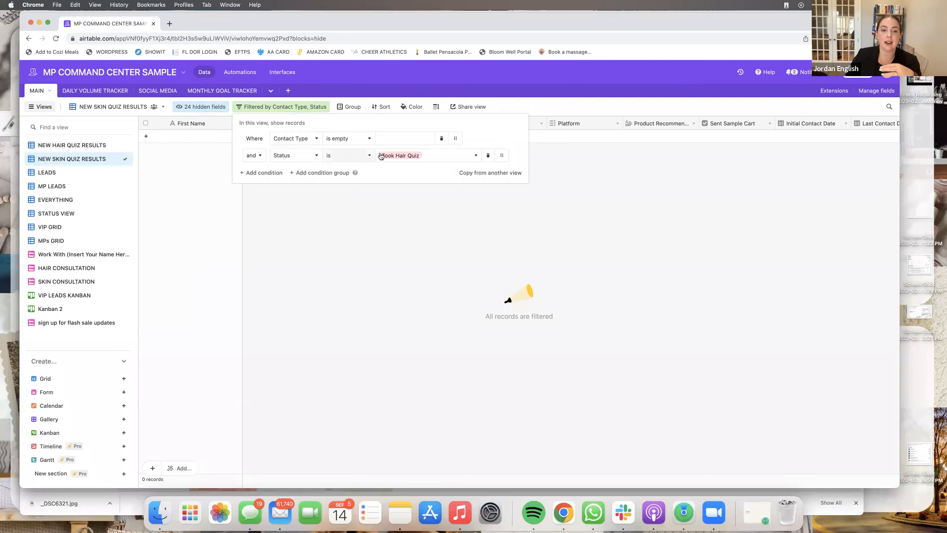
{"action": "left_click", "coordinate": [402, 156]}
{"action": "left_click", "coordinate": [404, 216]}
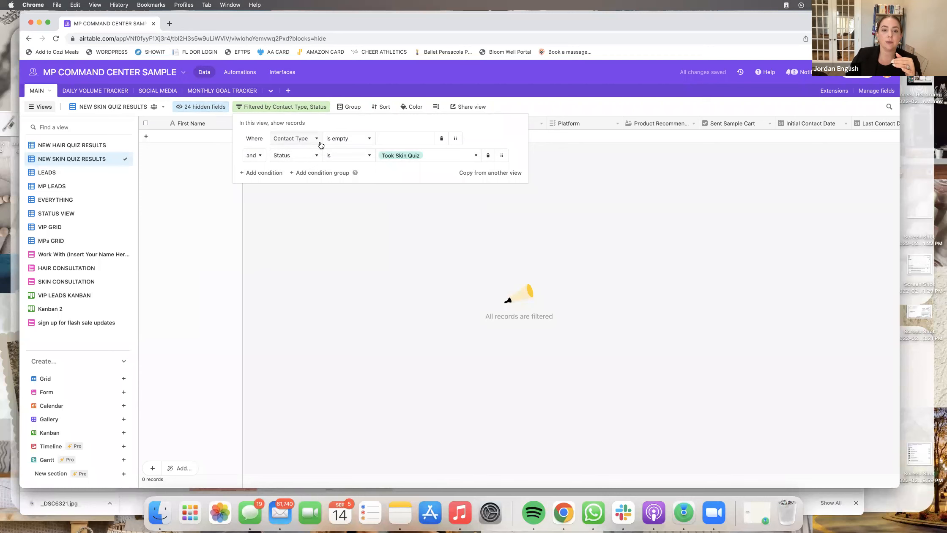
{"action": "left_click", "coordinate": [332, 211]}
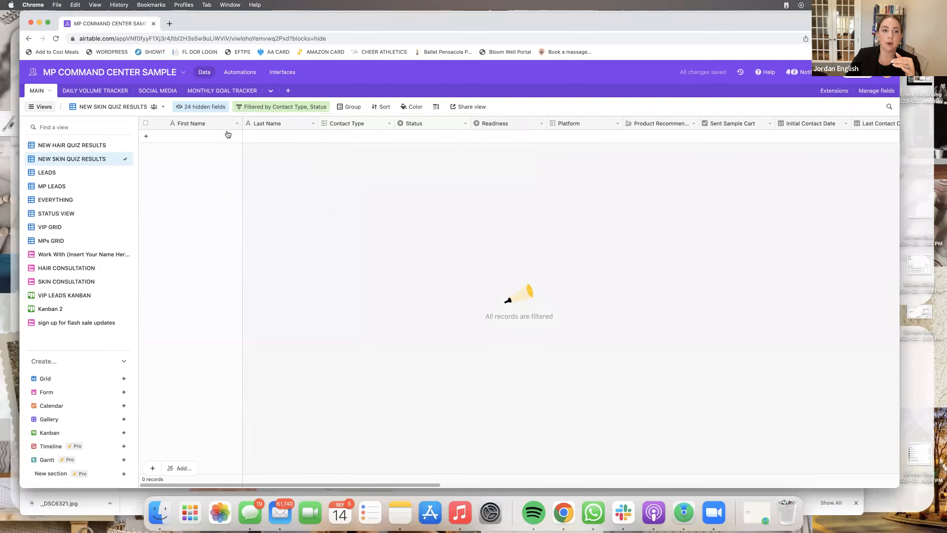
- Hide the ten hair quiz question fields, from hair density to the hair picture
{"action": "left_click", "coordinate": [205, 107]}
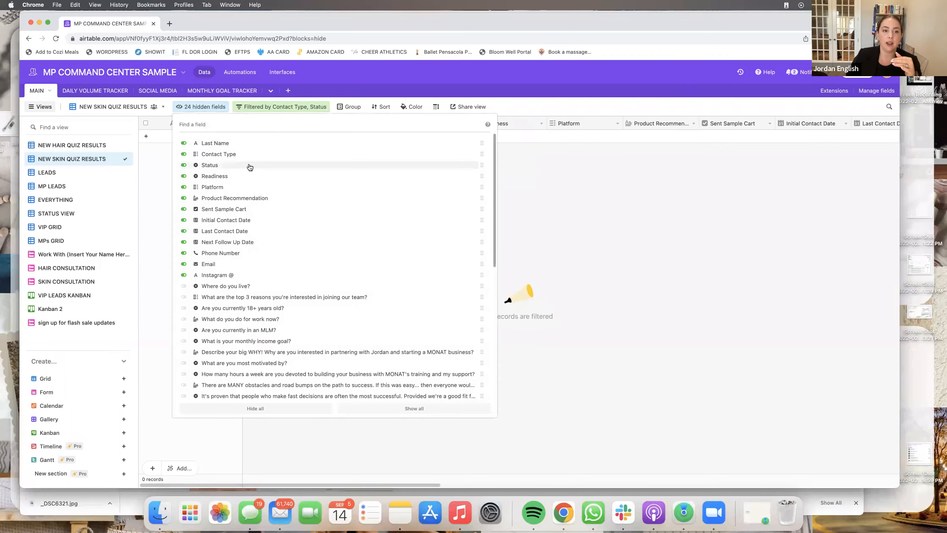
{"action": "scroll", "coordinate": [259, 245], "scroll_direction": "down", "scroll_amount": 5}
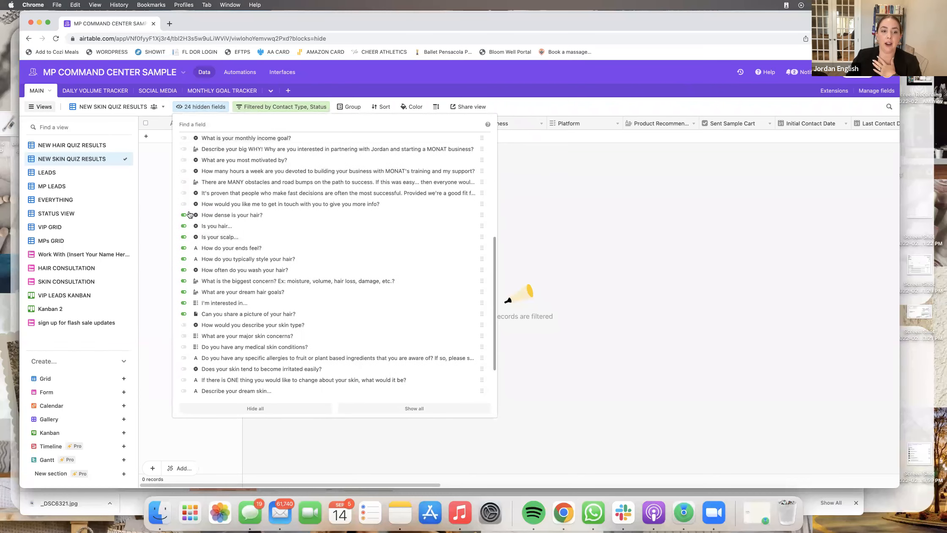
{"action": "scroll", "coordinate": [199, 363], "scroll_direction": "down", "scroll_amount": 2}
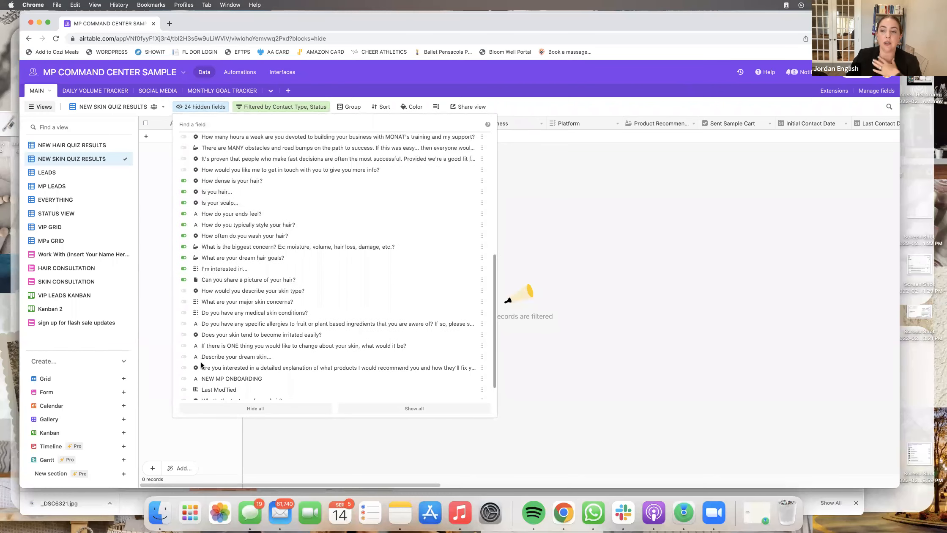
{"action": "left_click", "coordinate": [185, 181]}
{"action": "left_click", "coordinate": [185, 191]}
{"action": "left_click", "coordinate": [184, 203]}
{"action": "left_click", "coordinate": [185, 213]}
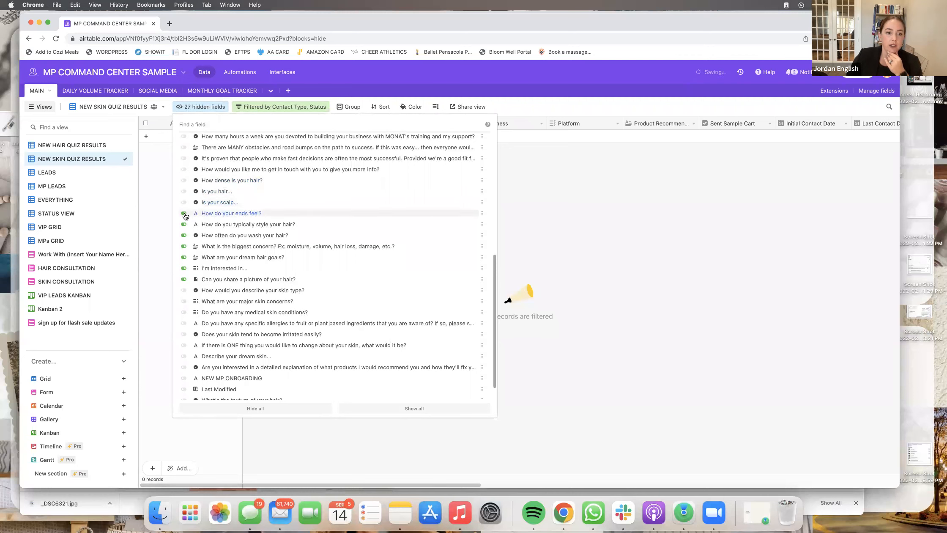
{"action": "left_click", "coordinate": [185, 224]}
{"action": "left_click", "coordinate": [184, 236]}
{"action": "left_click", "coordinate": [185, 247]}
{"action": "left_click", "coordinate": [184, 258]}
{"action": "left_click", "coordinate": [184, 269]}
{"action": "left_click", "coordinate": [184, 279]}
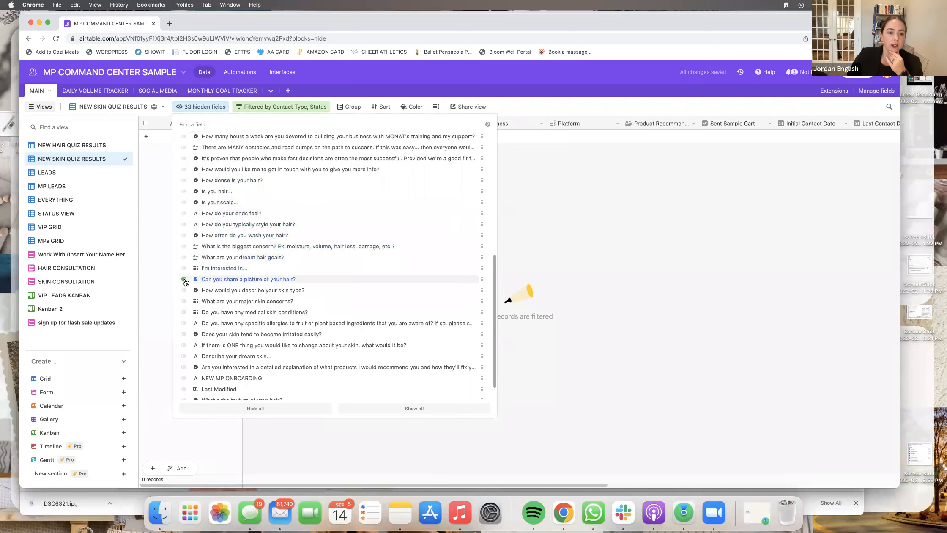
- Show the skin quiz questions, from skin type to product explanation, and check the grid columns
{"action": "scroll", "coordinate": [185, 282], "scroll_direction": "down", "scroll_amount": 1}
{"action": "left_click", "coordinate": [184, 270]}
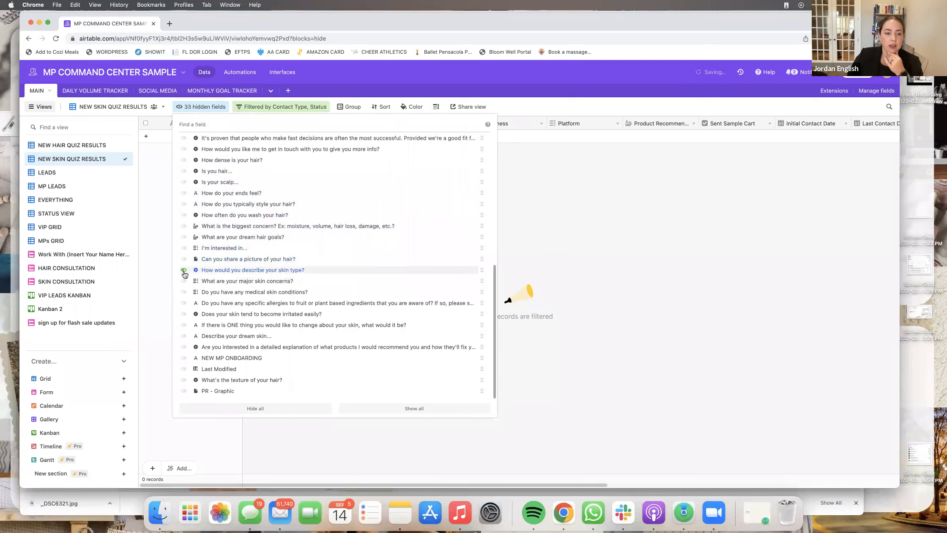
{"action": "left_click", "coordinate": [184, 281]}
{"action": "left_click", "coordinate": [185, 292]}
{"action": "left_click", "coordinate": [184, 303]}
{"action": "left_click", "coordinate": [184, 314]}
{"action": "left_click", "coordinate": [184, 325]}
{"action": "left_click", "coordinate": [184, 335]}
{"action": "left_click", "coordinate": [185, 347]}
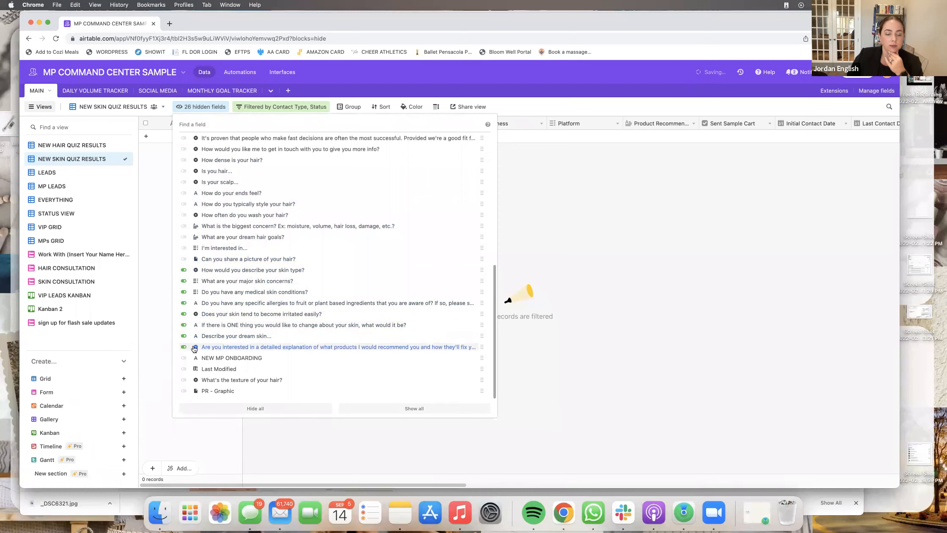
{"action": "left_click", "coordinate": [604, 275]}
{"action": "scroll", "coordinate": [754, 169], "scroll_direction": "right", "scroll_amount": 10}
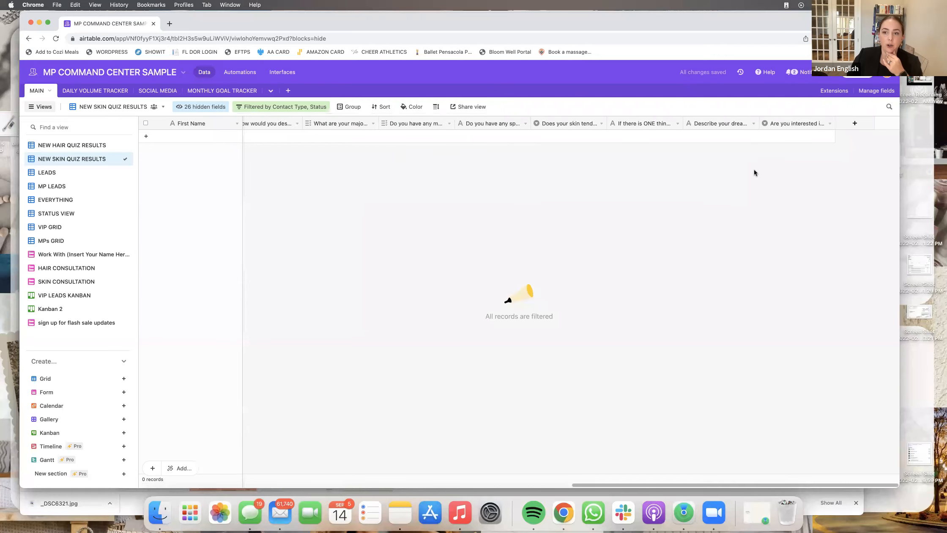
{"action": "scroll", "coordinate": [581, 190], "scroll_direction": "left", "scroll_amount": 10}
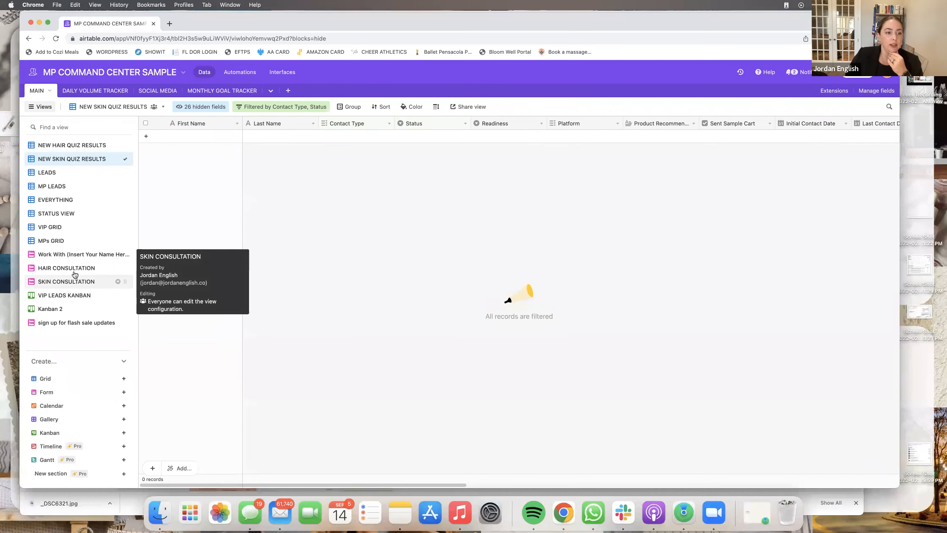
{"action": "mouse_move", "coordinate": [118, 160]}
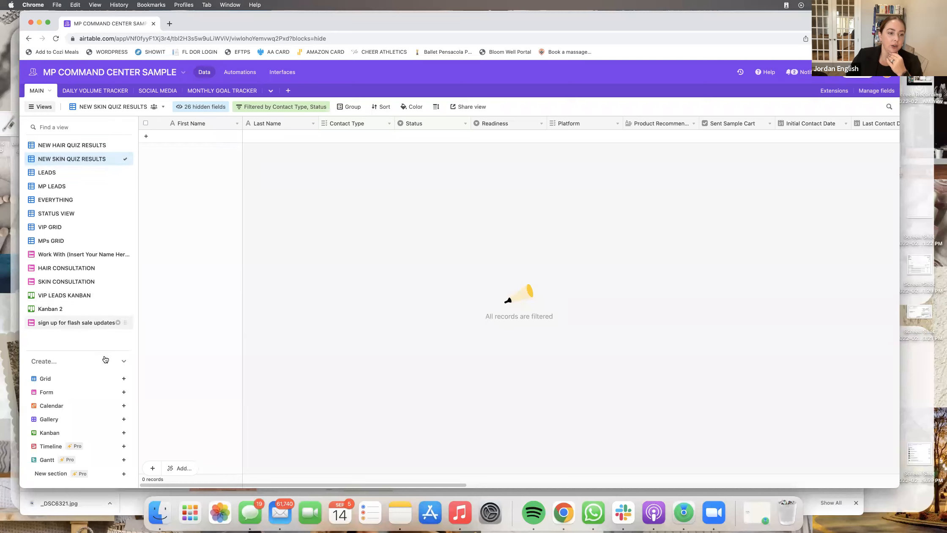
- Create a collaborative grid view named NEW WORK WITH ME FORM
{"action": "left_click", "coordinate": [55, 380]}
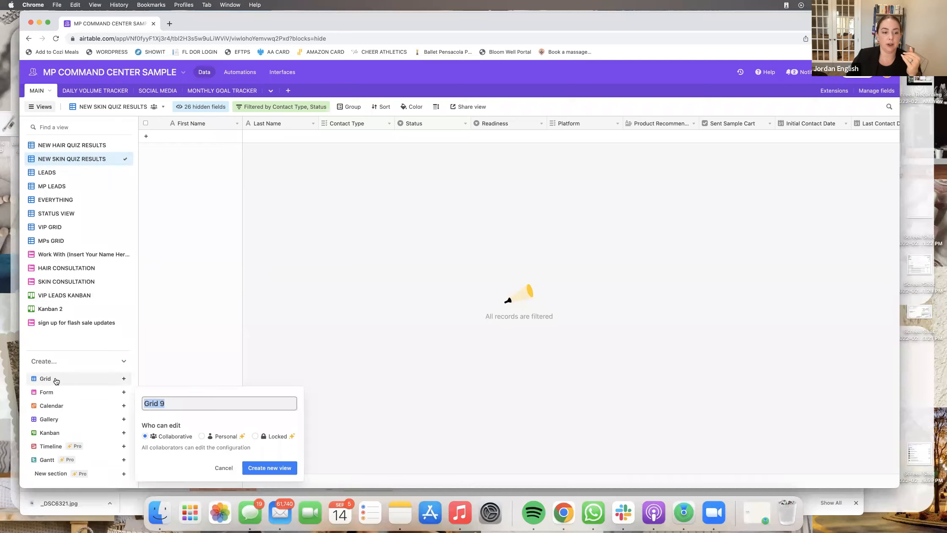
{"action": "type", "text": "NEW WORK WITH ME FORM"}
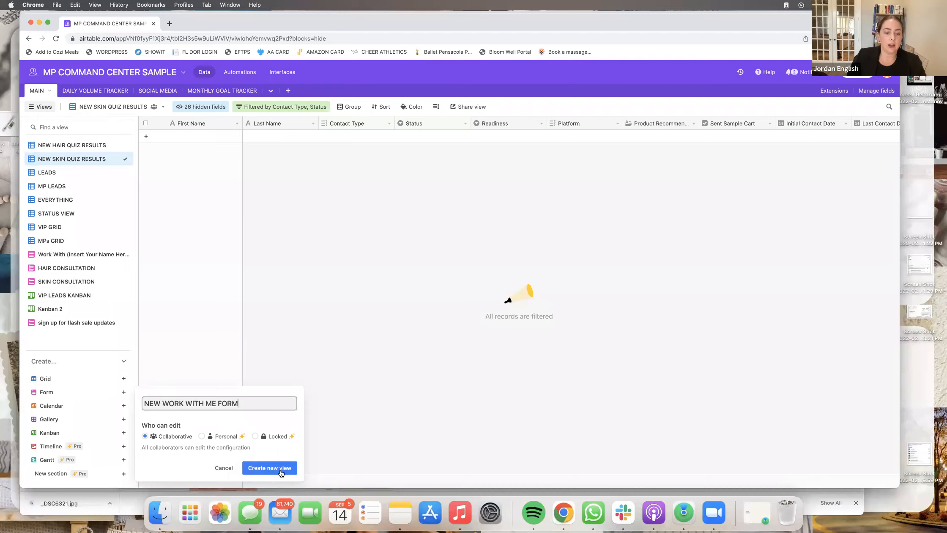
{"action": "left_click", "coordinate": [280, 469]}
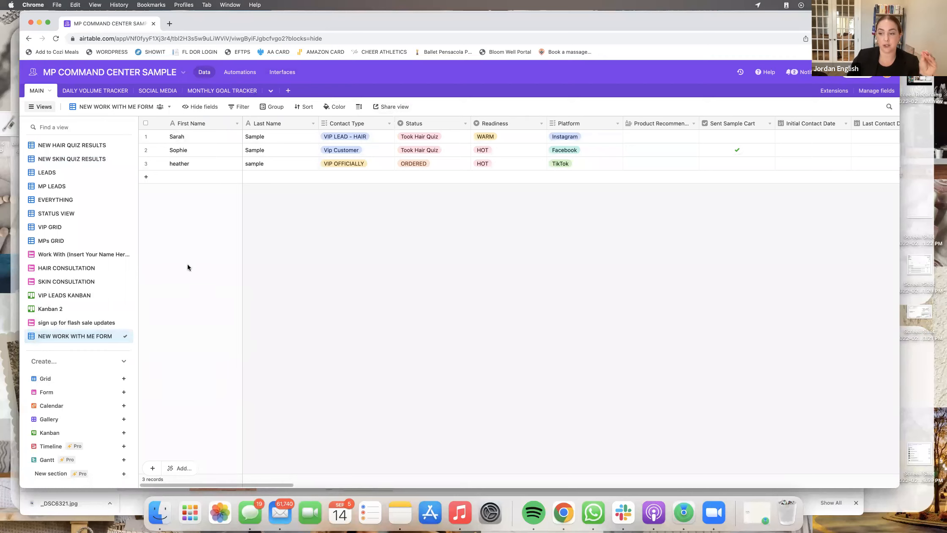
- Move NEW WORK WITH ME FORM to the top of the views and filter for empty Contact Type
{"action": "mouse_move", "coordinate": [123, 334]}
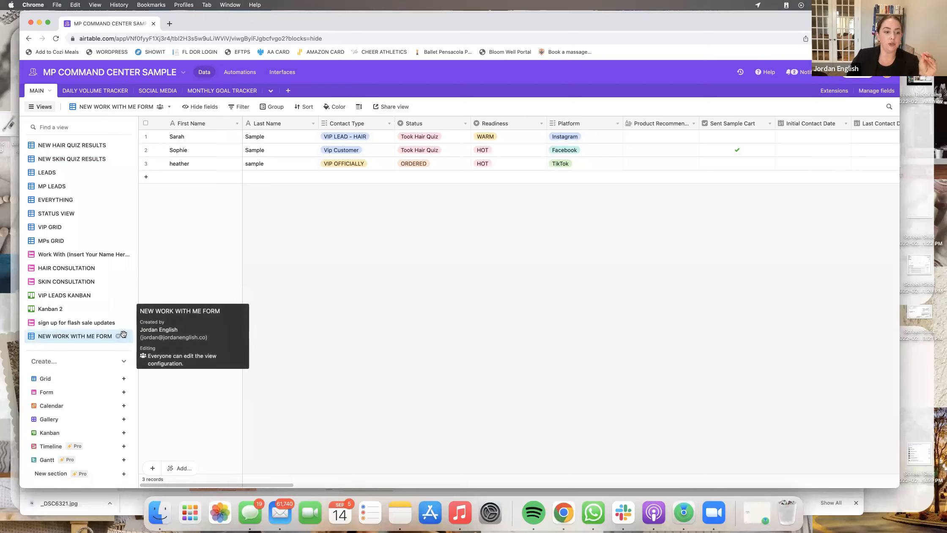
{"action": "left_click_drag", "start_coordinate": [123, 334], "coordinate": [121, 141]}
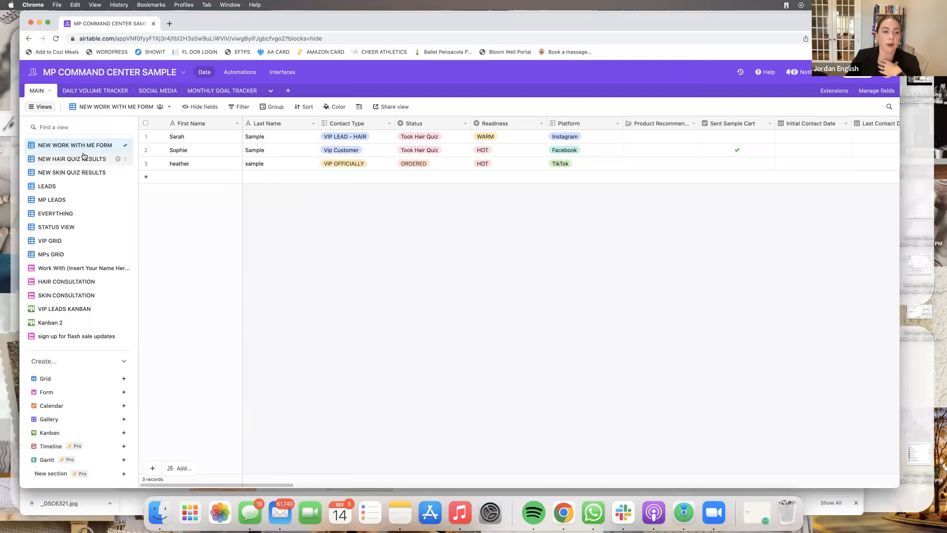
{"action": "left_click", "coordinate": [235, 109]}
{"action": "left_click", "coordinate": [246, 137]}
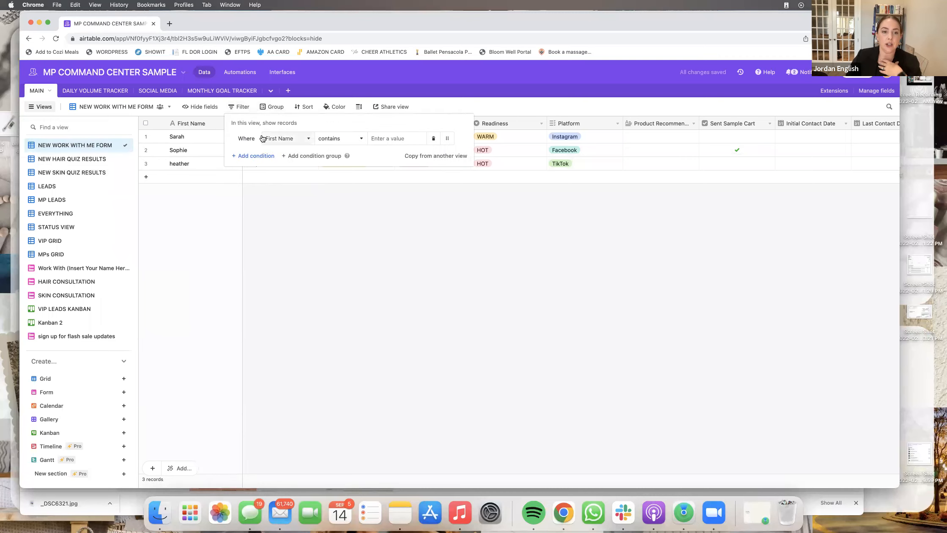
{"action": "left_click", "coordinate": [286, 138]}
{"action": "left_click", "coordinate": [294, 193]}
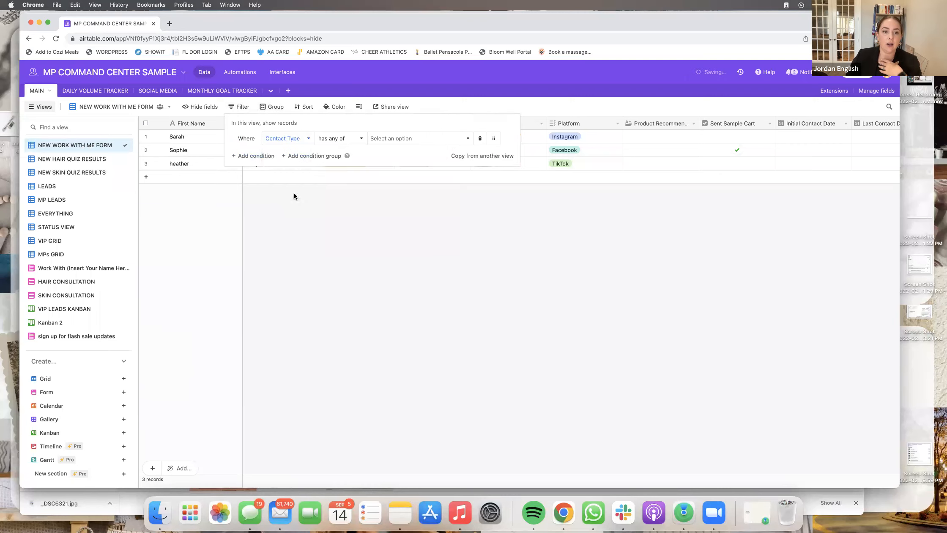
{"action": "left_click", "coordinate": [341, 141]}
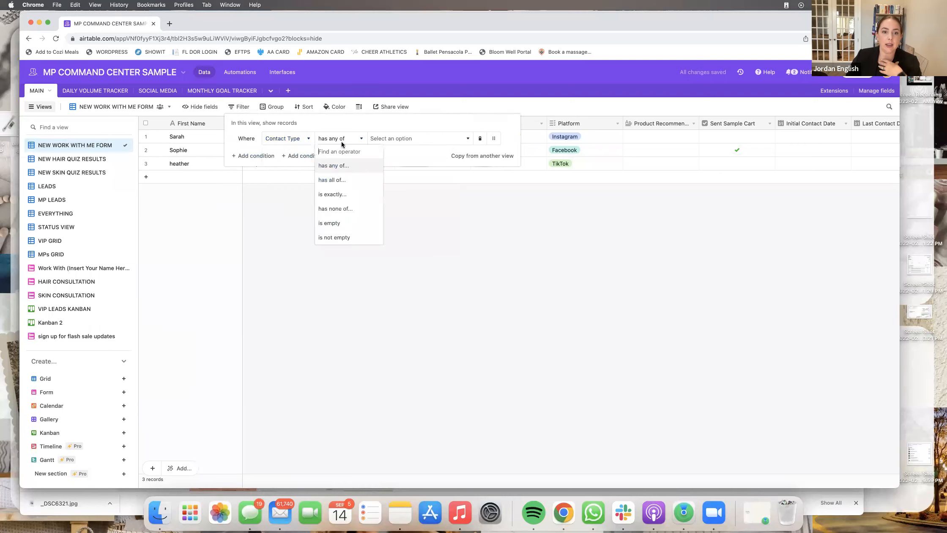
{"action": "left_click", "coordinate": [343, 220]}
- Add a second filter condition requiring Status to be Work with Me Form
{"action": "left_click", "coordinate": [258, 156]}
{"action": "left_click", "coordinate": [287, 156]}
{"action": "left_click", "coordinate": [294, 225]}
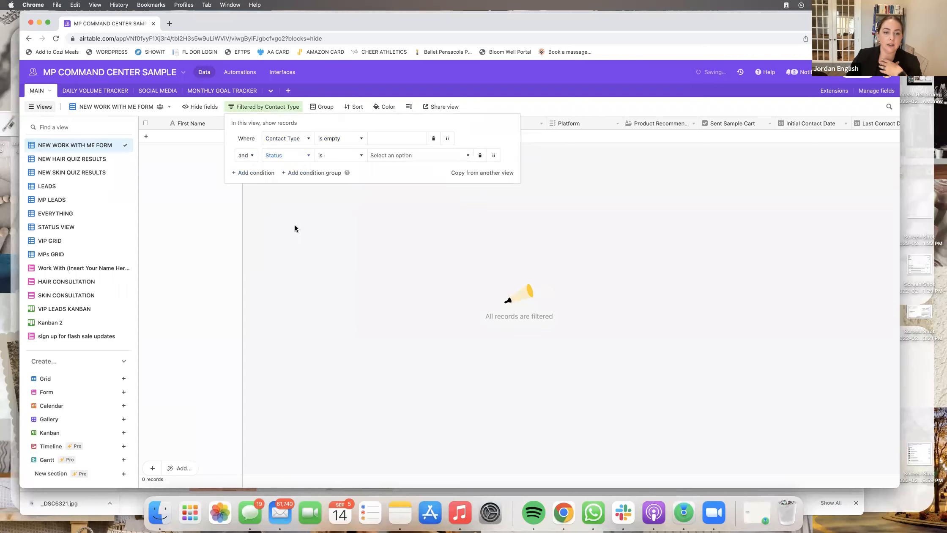
{"action": "left_click", "coordinate": [394, 158]}
{"action": "left_click", "coordinate": [410, 232]}
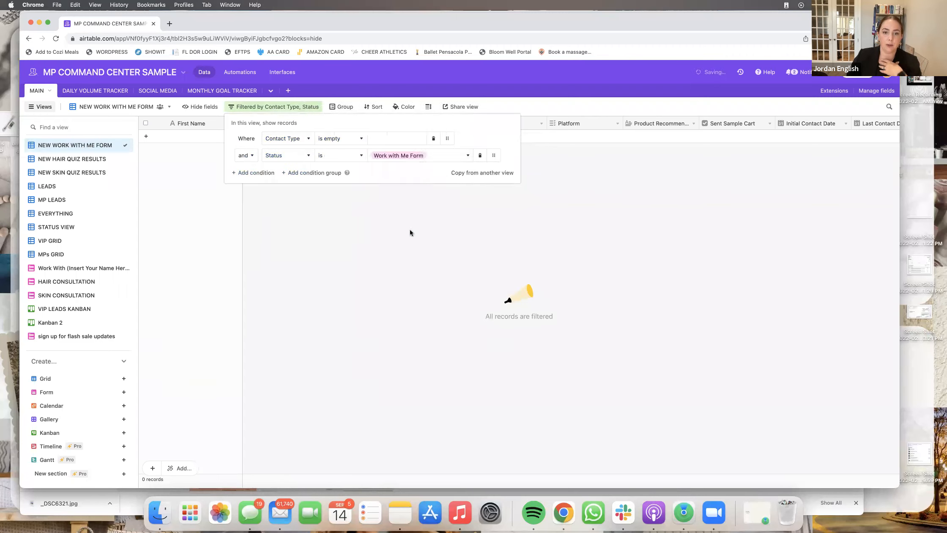
{"action": "left_click", "coordinate": [486, 204]}
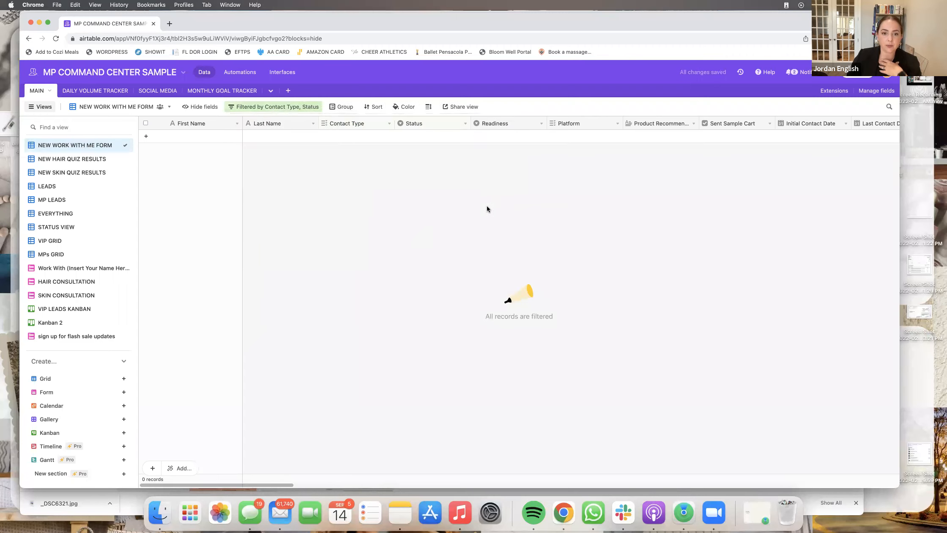
{"action": "left_click", "coordinate": [191, 106]}
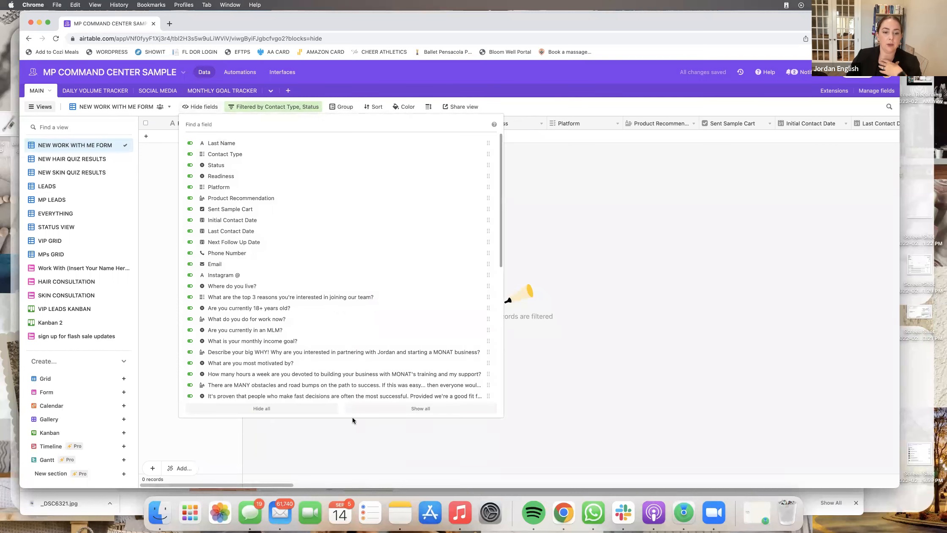
- Hide all fields, then show Last Name, Contact Type, Readiness, Platform, Next Follow Up Date, Phone, Email, Instagram @
{"action": "left_click", "coordinate": [330, 409]}
{"action": "left_click", "coordinate": [189, 143]}
{"action": "left_click", "coordinate": [190, 154]}
{"action": "left_click", "coordinate": [190, 176]}
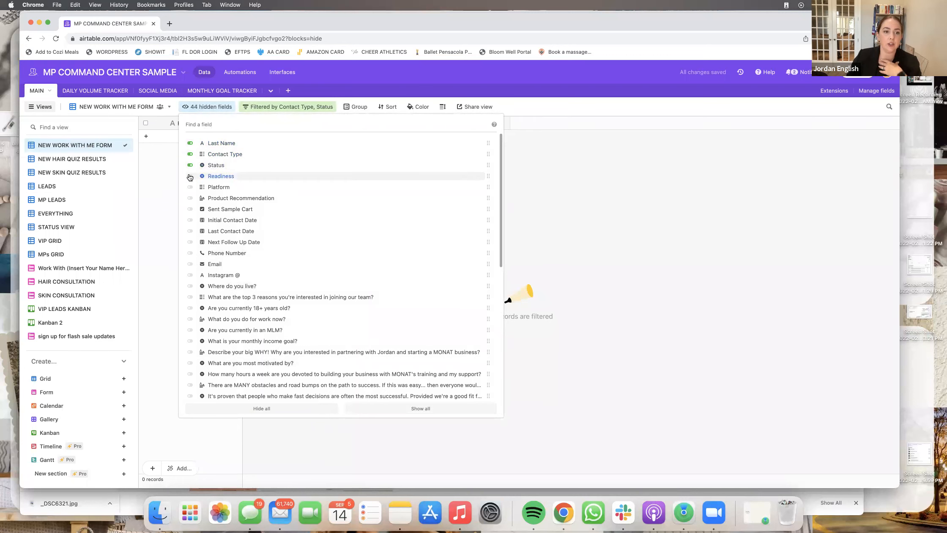
{"action": "left_click", "coordinate": [190, 187]}
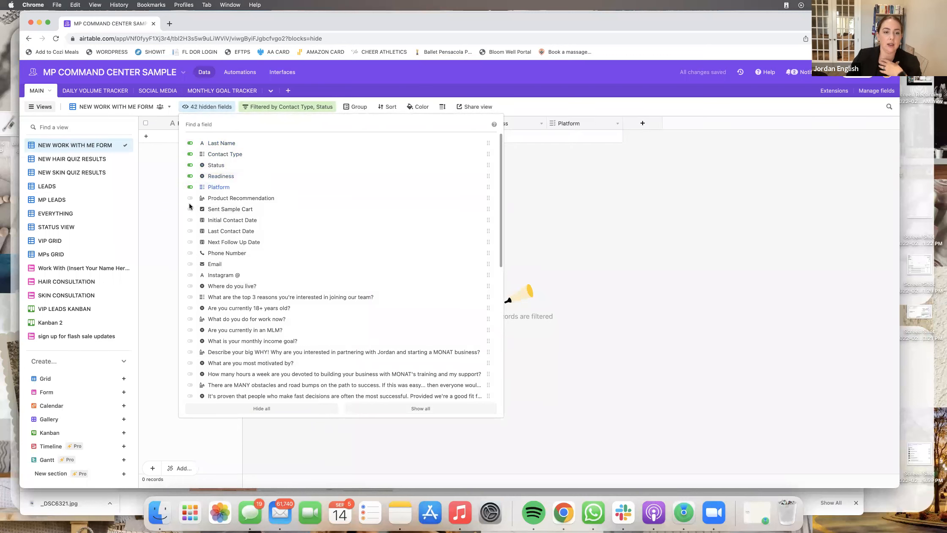
{"action": "left_click", "coordinate": [191, 242]}
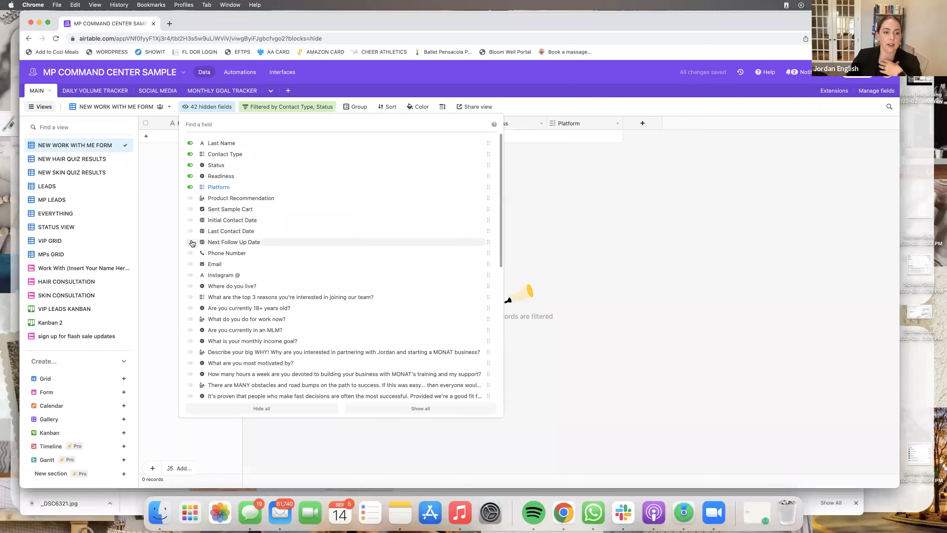
{"action": "left_click", "coordinate": [191, 253]}
{"action": "left_click", "coordinate": [191, 263]}
{"action": "left_click", "coordinate": [190, 275]}
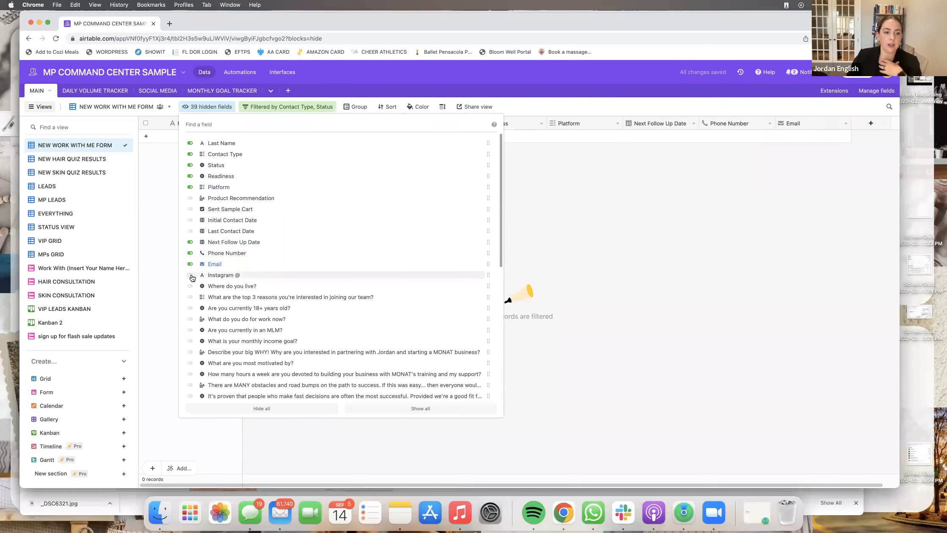
- Show the work-with-me application questions, from Where do you live? to fast decisions
{"action": "scroll", "coordinate": [192, 283], "scroll_direction": "down", "scroll_amount": 3}
{"action": "left_click", "coordinate": [190, 229]}
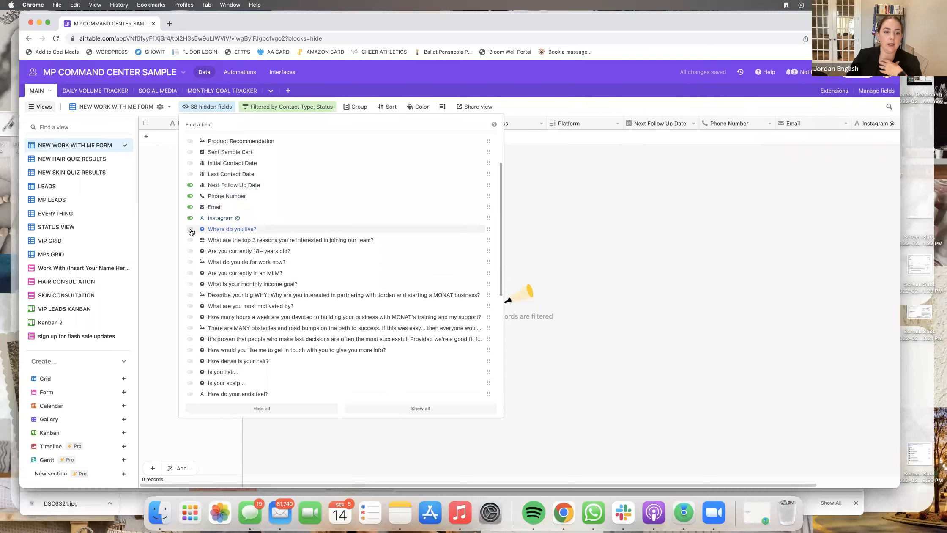
{"action": "left_click", "coordinate": [191, 240]}
{"action": "left_click", "coordinate": [190, 250]}
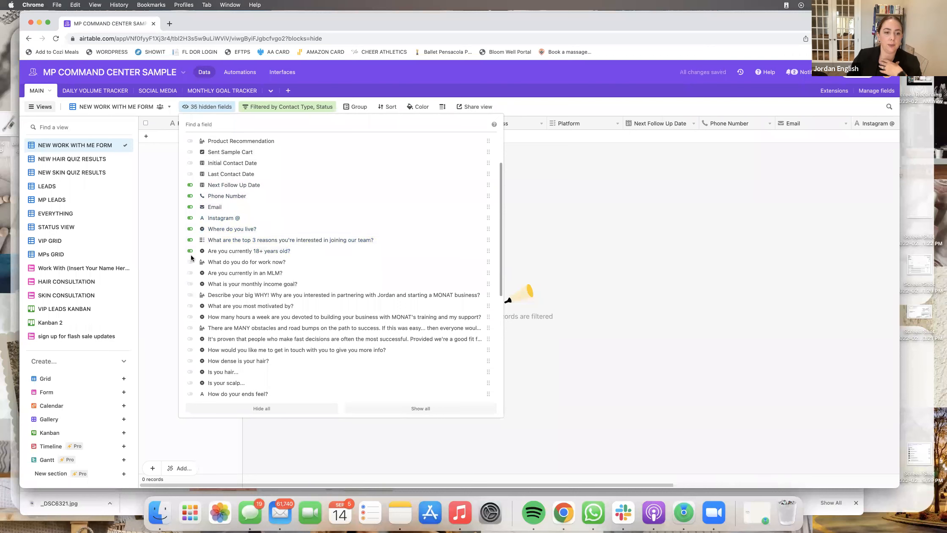
{"action": "left_click", "coordinate": [190, 262]}
{"action": "left_click", "coordinate": [190, 273]}
{"action": "left_click", "coordinate": [190, 284]}
{"action": "left_click", "coordinate": [191, 295]}
{"action": "left_click", "coordinate": [191, 305]}
{"action": "left_click", "coordinate": [190, 316]}
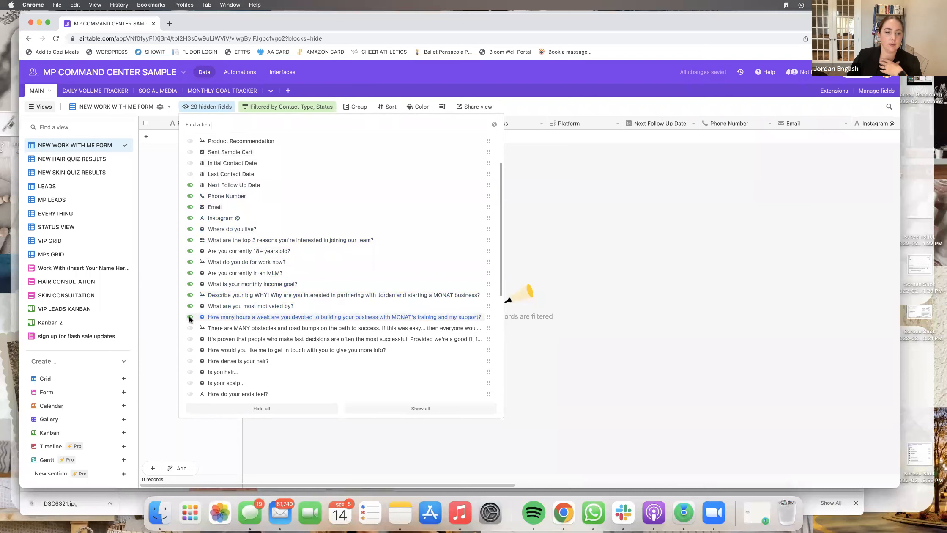
{"action": "left_click", "coordinate": [189, 328]}
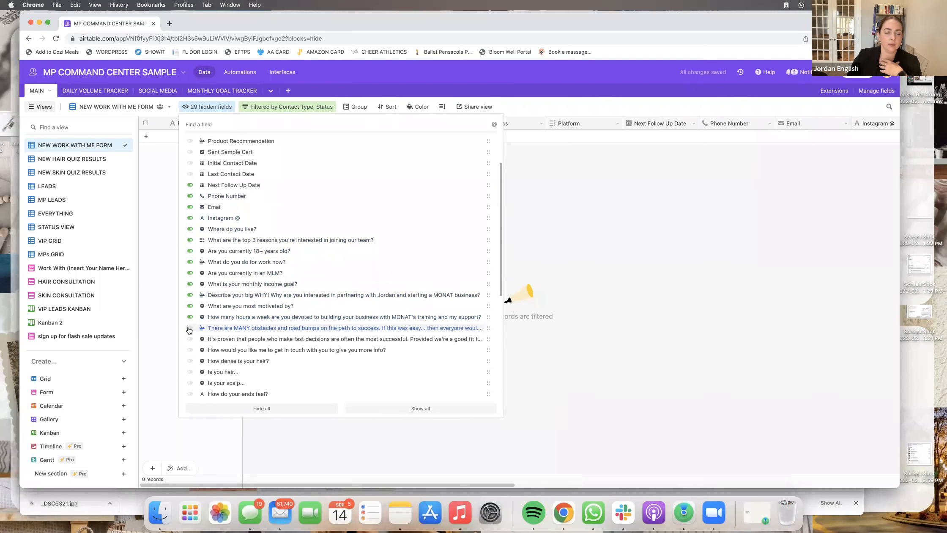
{"action": "left_click", "coordinate": [191, 350]}
{"action": "left_click", "coordinate": [190, 338]}
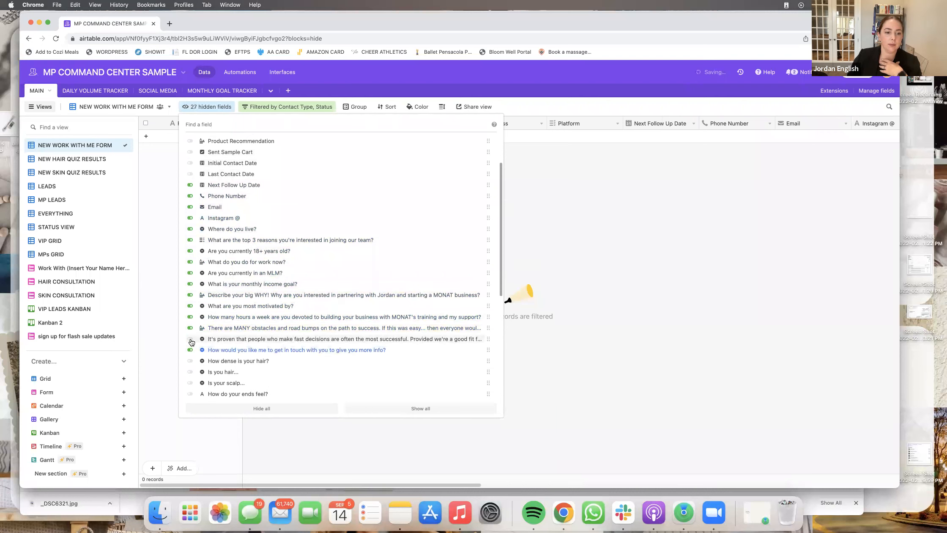
{"action": "left_click", "coordinate": [657, 326]}
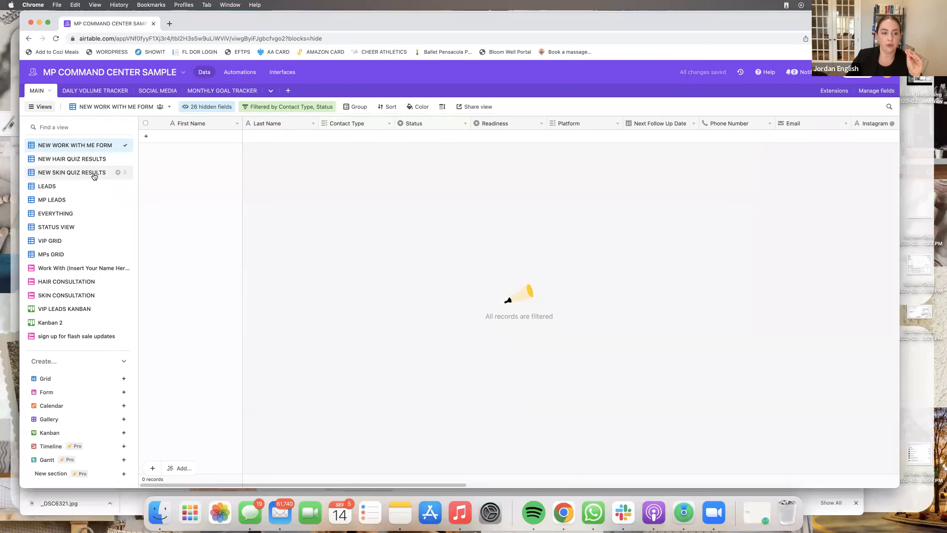
- Switch to the LEADS view and choose Rename view from its menu
{"action": "left_click", "coordinate": [69, 188]}
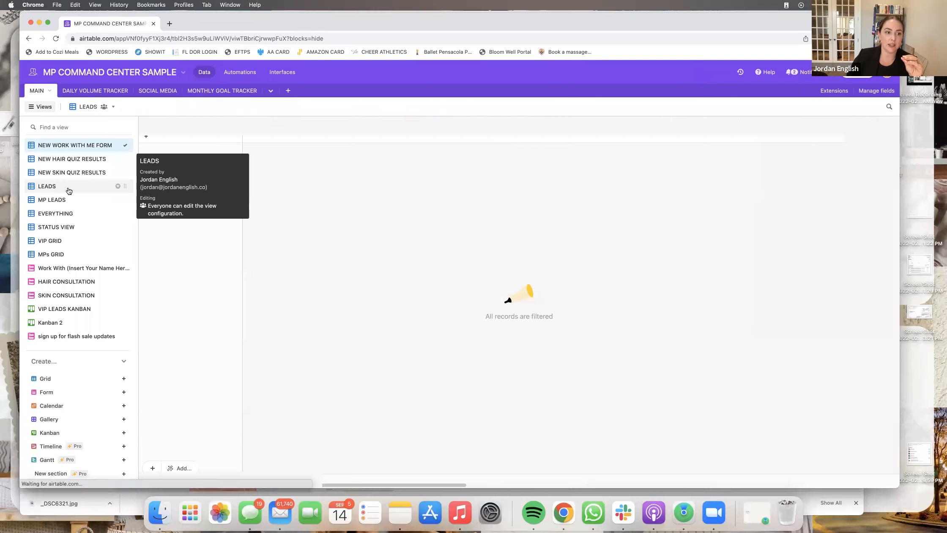
{"action": "left_click", "coordinate": [118, 187]}
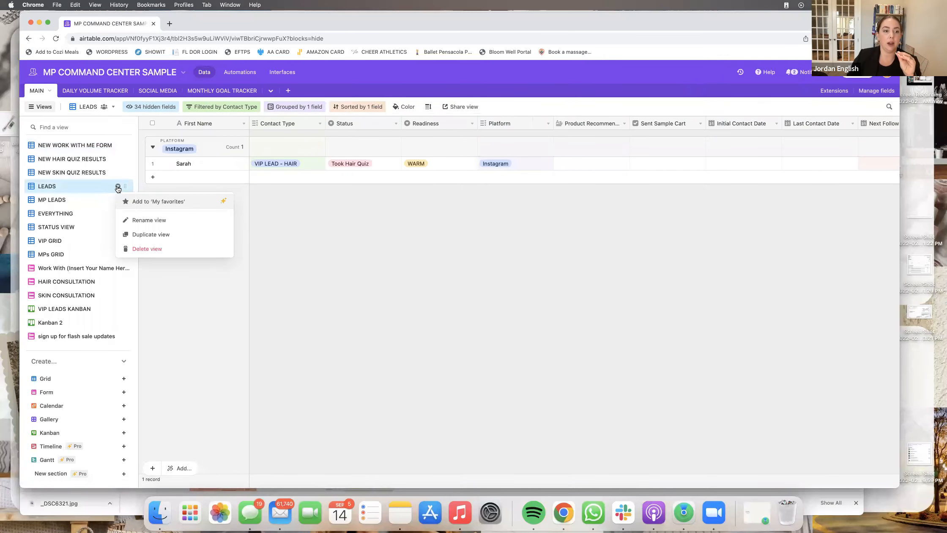
{"action": "left_click", "coordinate": [160, 221]}
- Name the view VIP LEADS and remove its Platform grouping
{"action": "type", "text": "VIP LEADS"}
{"action": "key", "text": "Return"}
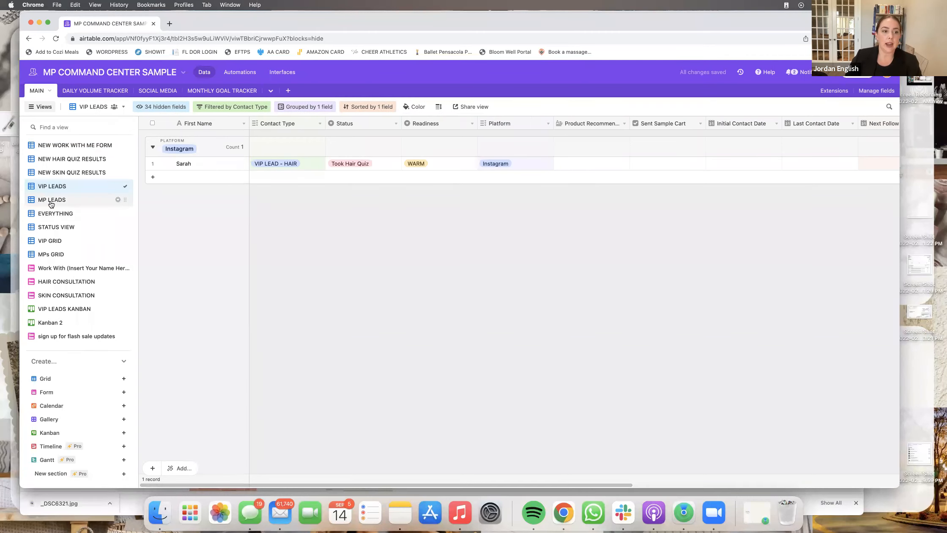
{"action": "mouse_move", "coordinate": [77, 187]}
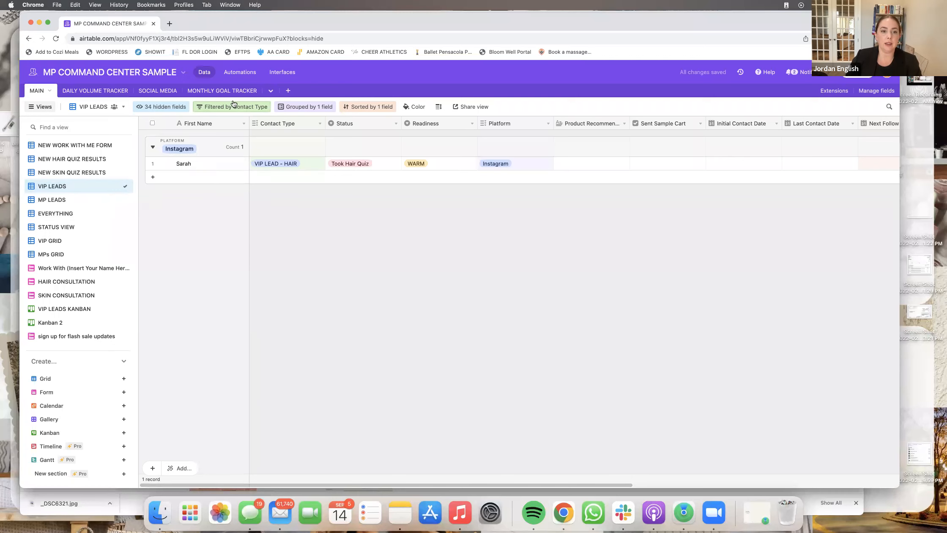
{"action": "left_click", "coordinate": [317, 108]}
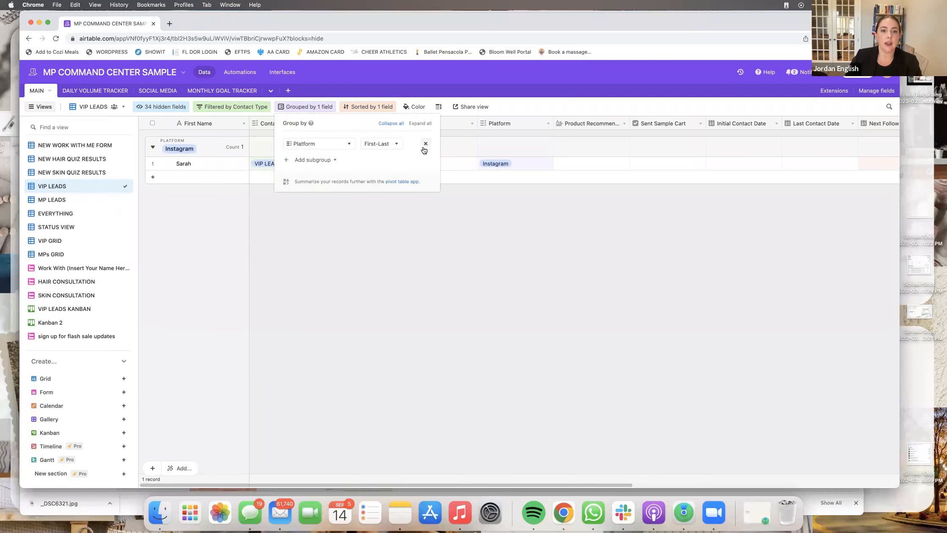
{"action": "left_click", "coordinate": [425, 144]}
- Remove the Next Follow Up Date sort from VIP LEADS
{"action": "left_click", "coordinate": [353, 106]}
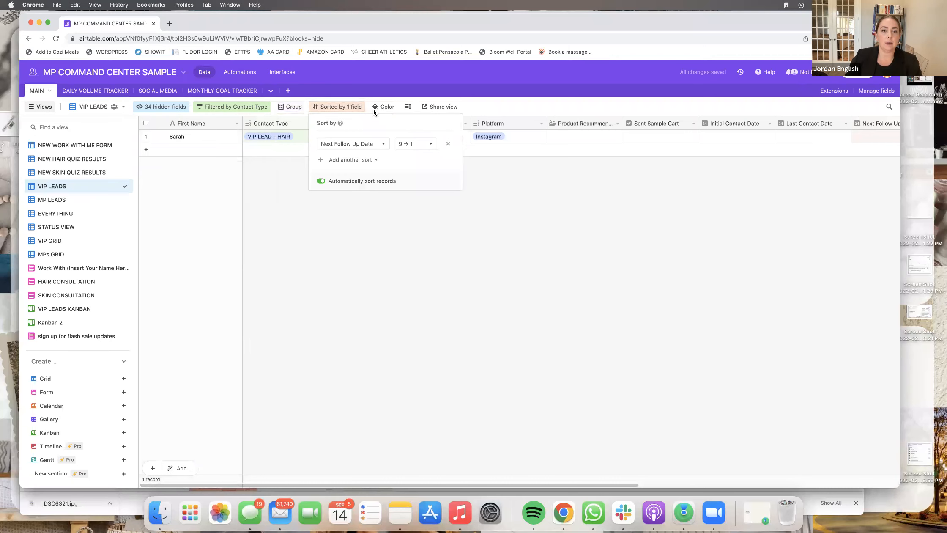
{"action": "left_click", "coordinate": [449, 144]}
{"action": "left_click", "coordinate": [306, 194]}
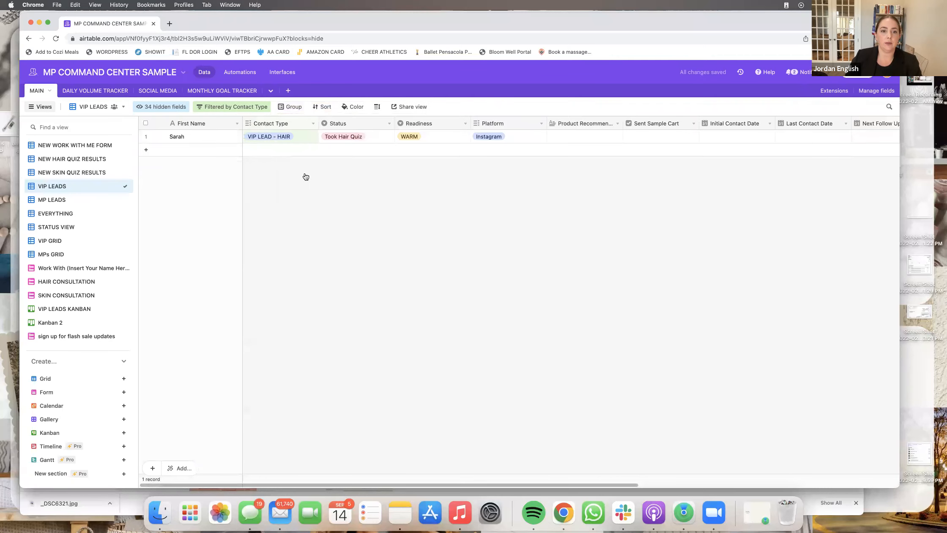
- Review which contact types the VIP LEADS Contact Type filter allows
{"action": "left_click", "coordinate": [230, 111]}
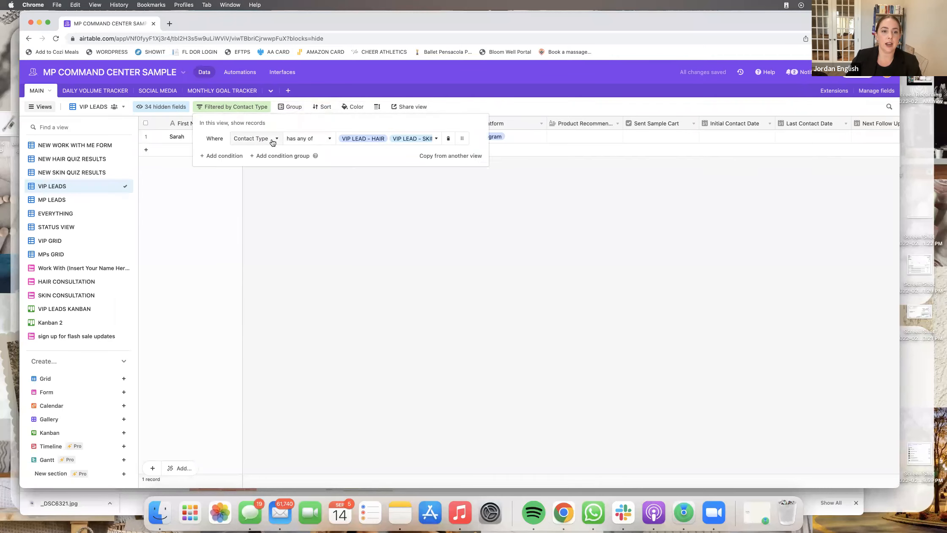
{"action": "left_click", "coordinate": [435, 141]}
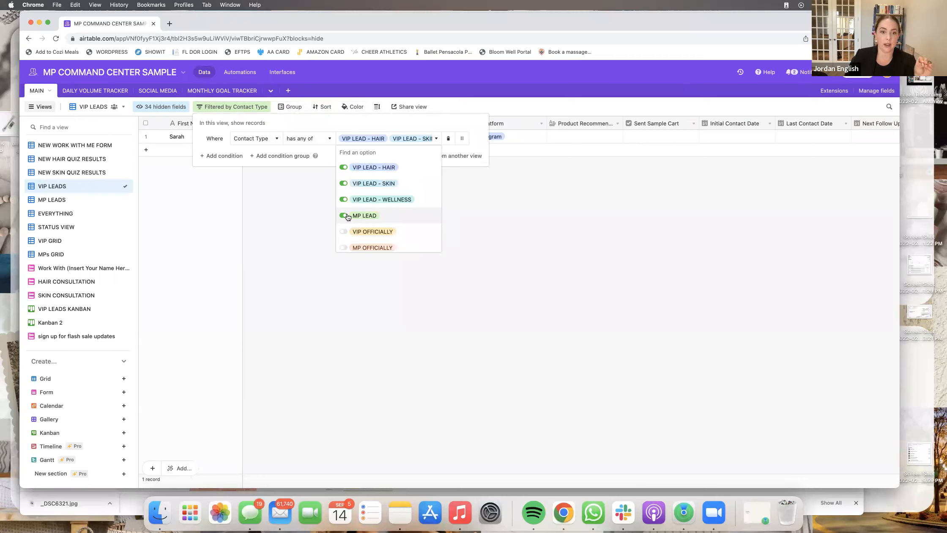
{"action": "left_click", "coordinate": [522, 196]}
{"action": "left_click", "coordinate": [523, 196]}
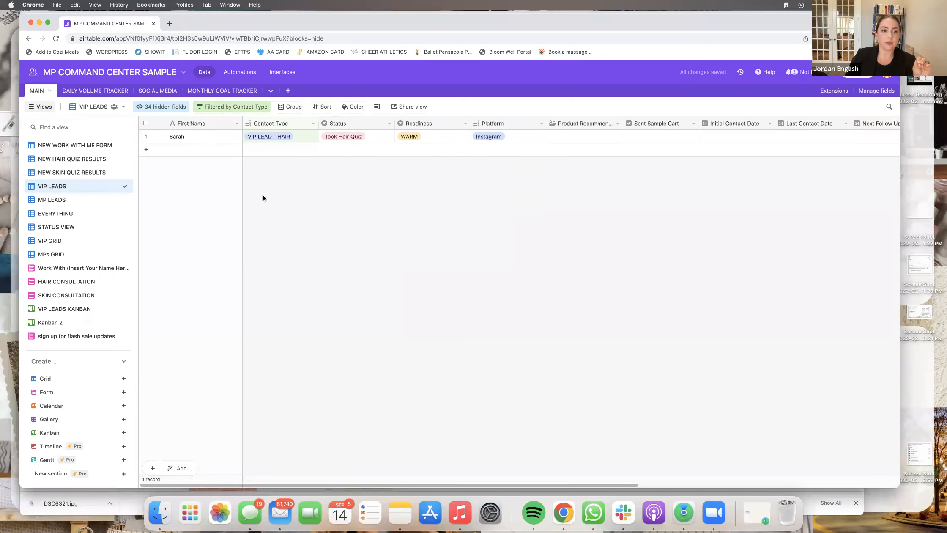
- Check the filter condition on the MP LEADS view
{"action": "left_click", "coordinate": [88, 202]}
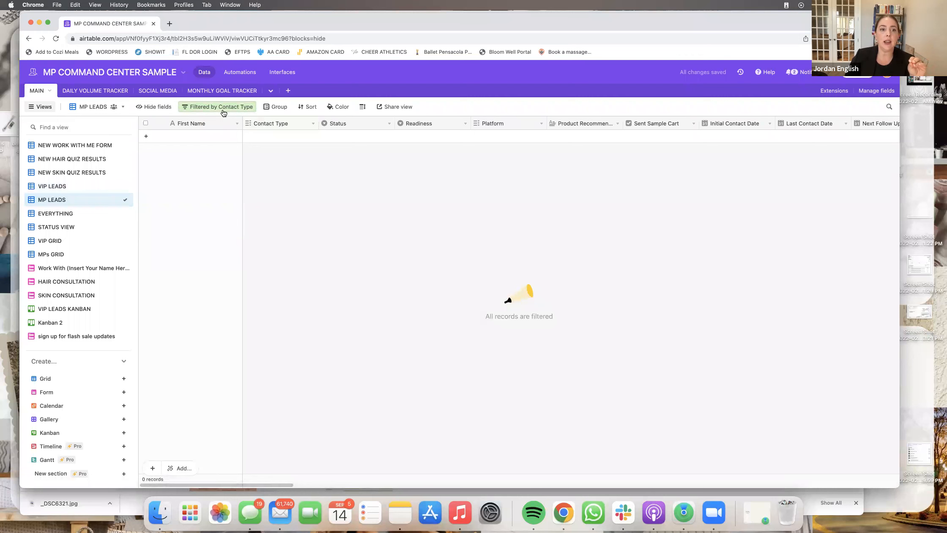
{"action": "left_click", "coordinate": [232, 109]}
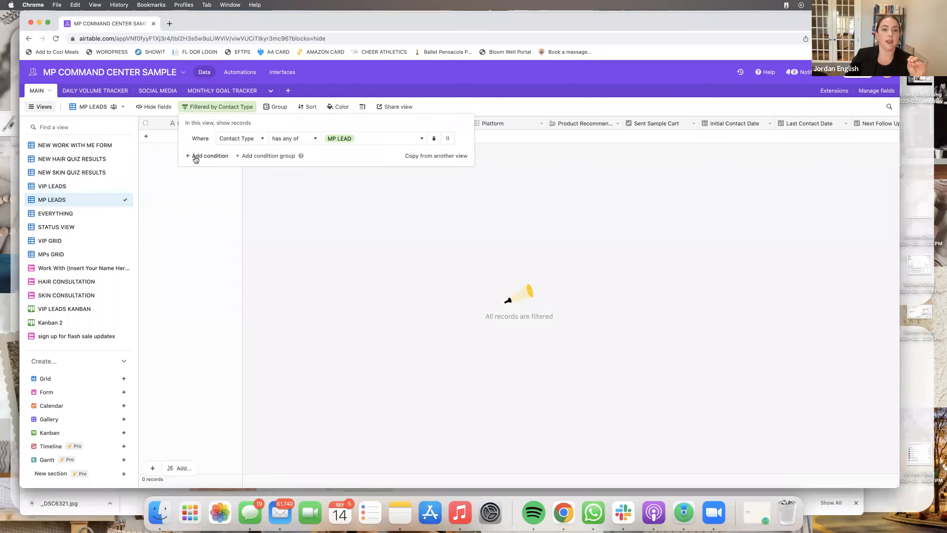
{"action": "left_click", "coordinate": [316, 202]}
- Delete STATUS VIEW, leaving the VIP GRID view showing
{"action": "left_click", "coordinate": [85, 228]}
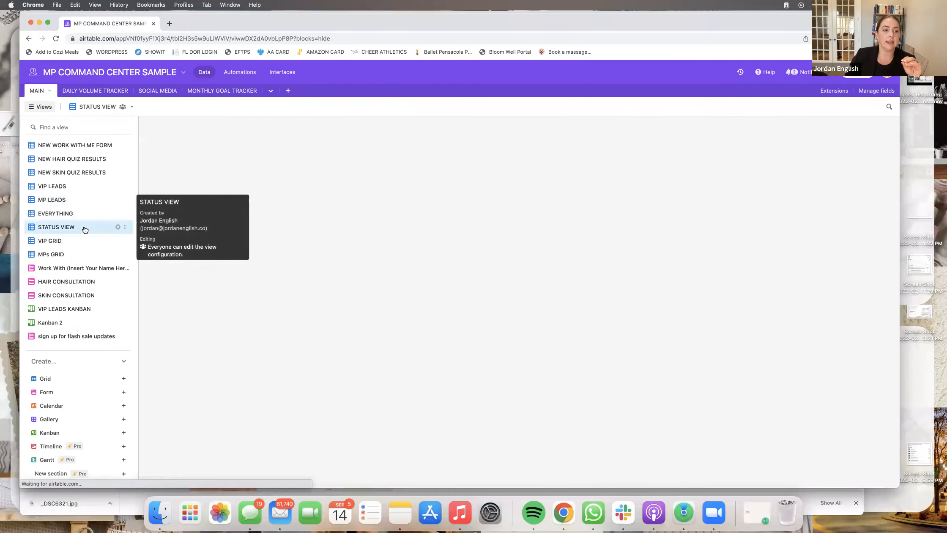
{"action": "left_click", "coordinate": [119, 227]}
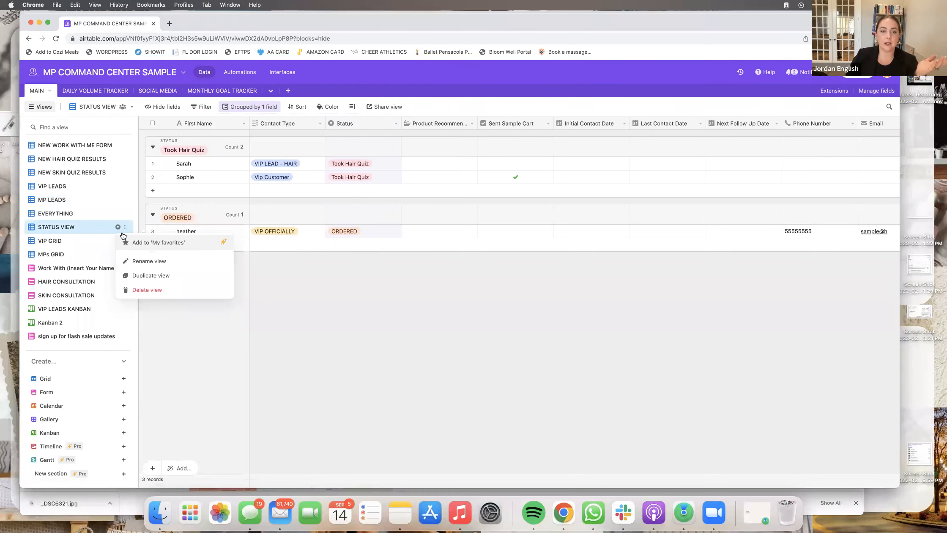
{"action": "left_click", "coordinate": [186, 290]}
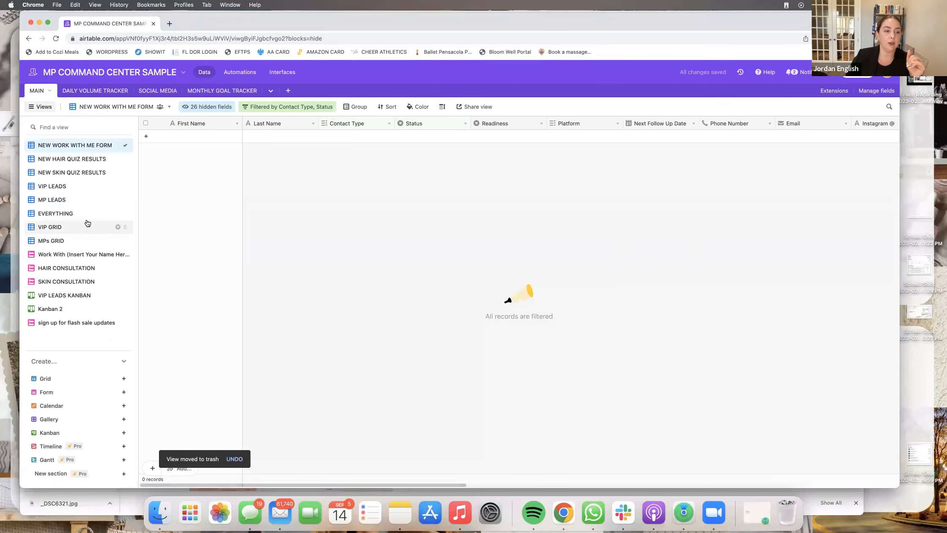
{"action": "left_click", "coordinate": [64, 228]}
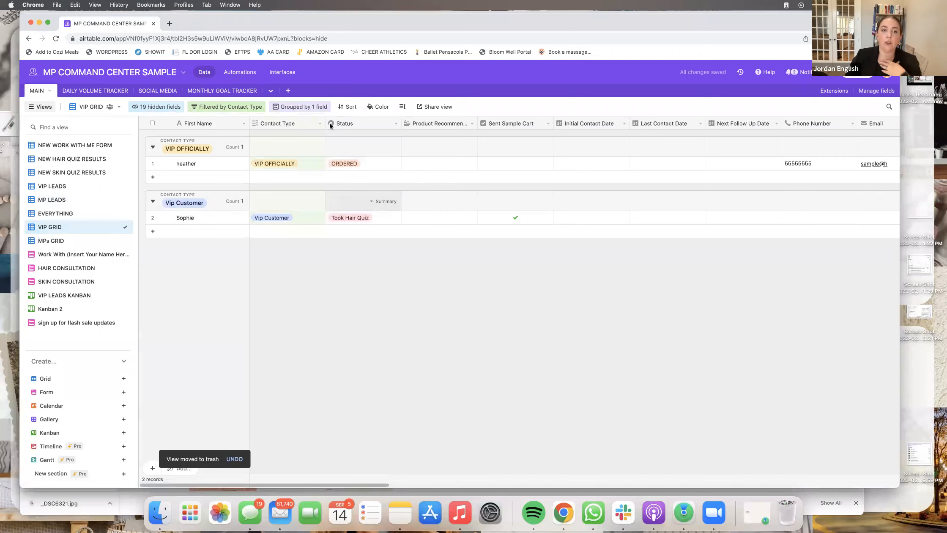
- Review the contact type options in the VIP GRID filter
{"action": "left_click", "coordinate": [228, 106]}
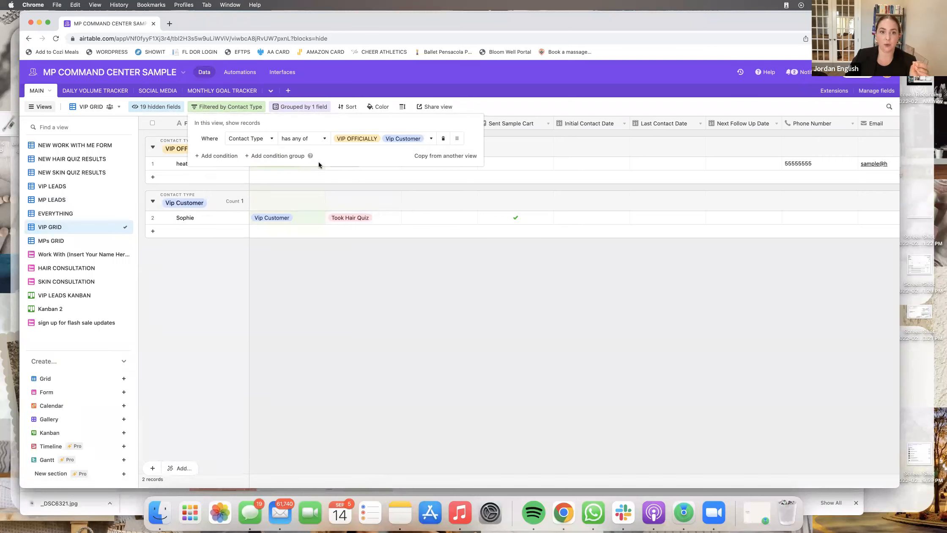
{"action": "left_click", "coordinate": [431, 139]}
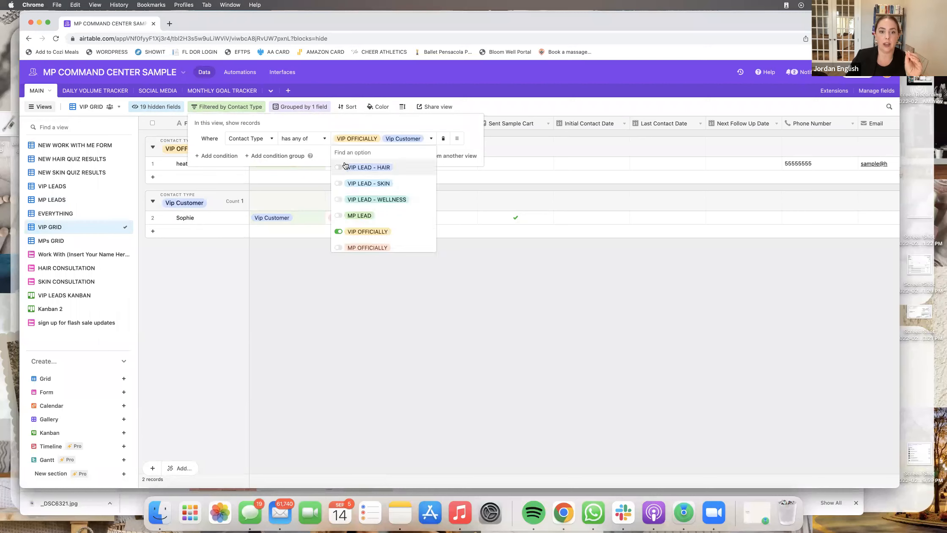
{"action": "scroll", "coordinate": [371, 191], "scroll_direction": "down", "scroll_amount": 3}
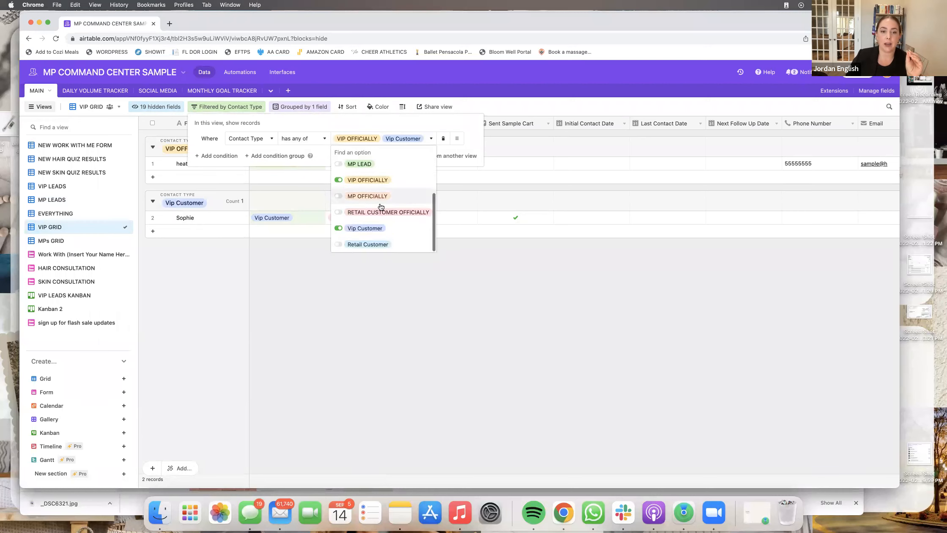
{"action": "left_click", "coordinate": [467, 281]}
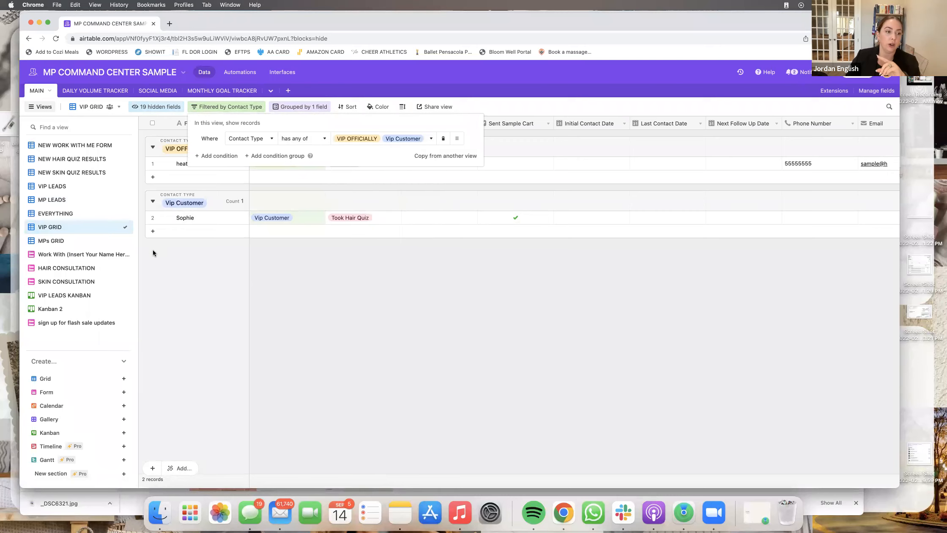
- Check the MPs GRID MP OFFICIALLY filter, then go to VIP LEADS KANBAN
{"action": "left_click", "coordinate": [63, 242]}
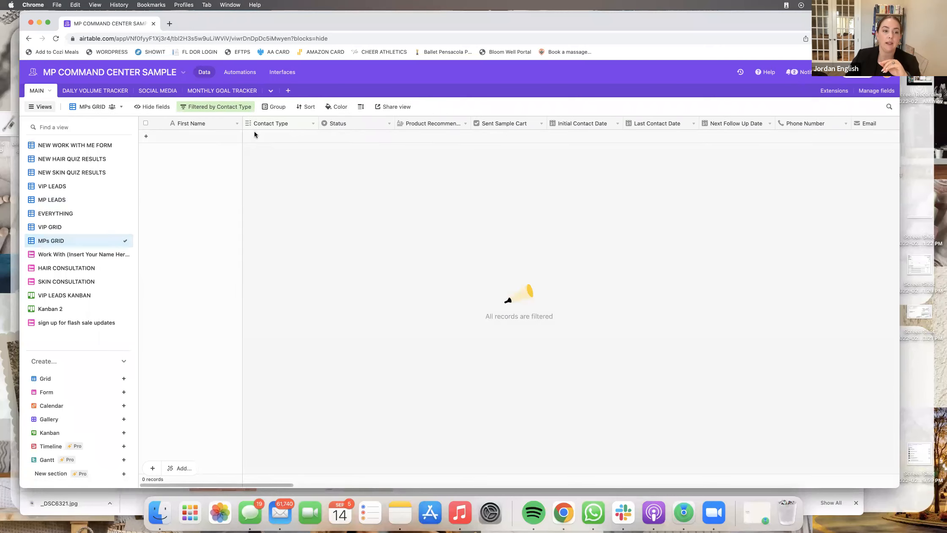
{"action": "left_click", "coordinate": [242, 112]}
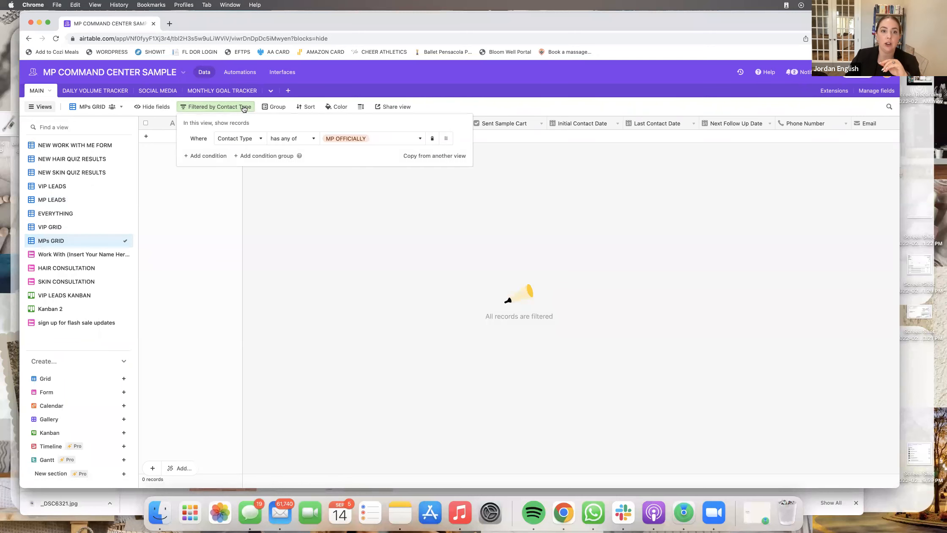
{"action": "left_click", "coordinate": [233, 256]}
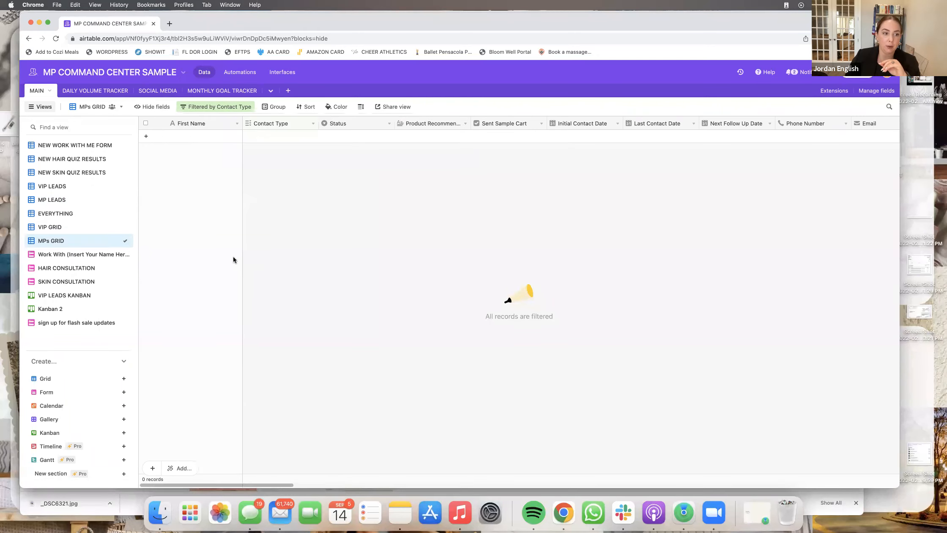
{"action": "left_click", "coordinate": [64, 295]}
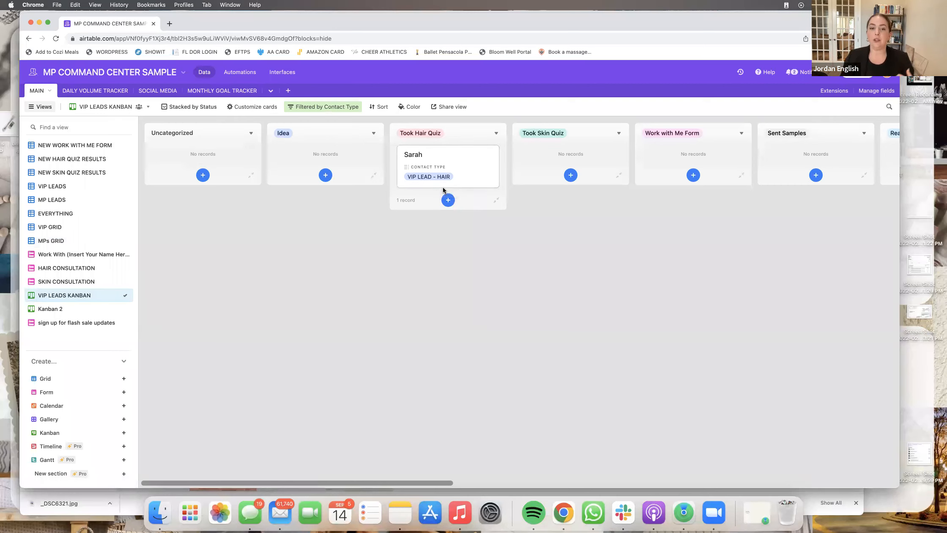
- Drag the VIP LEAD - HAIR card between status columns to demonstrate stages
{"action": "mouse_move", "coordinate": [433, 154]}
{"action": "left_mouse_down"}
{"action": "mouse_move", "coordinate": [562, 184]}
{"action": "mouse_move", "coordinate": [626, 174]}
{"action": "mouse_move", "coordinate": [598, 156]}
{"action": "mouse_move", "coordinate": [440, 153]}
{"action": "mouse_move", "coordinate": [622, 193]}
{"action": "mouse_move", "coordinate": [563, 163]}
{"action": "mouse_move", "coordinate": [655, 160]}
{"action": "mouse_move", "coordinate": [416, 151]}
{"action": "mouse_move", "coordinate": [431, 149]}
{"action": "left_mouse_up"}
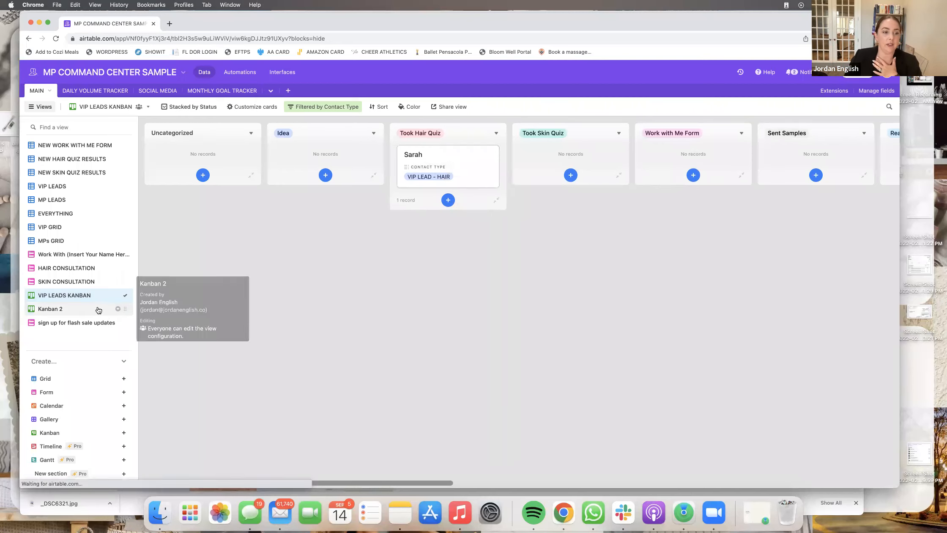
- Delete Kanban 2 and move the flash sale form above VIP LEADS KANBAN
{"action": "left_click", "coordinate": [98, 311]}
{"action": "left_click", "coordinate": [119, 310]}
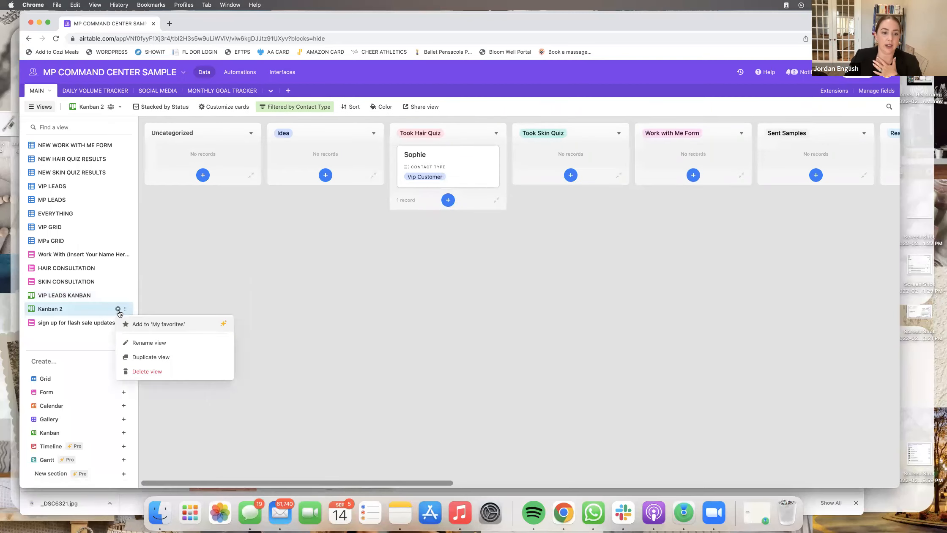
{"action": "left_click", "coordinate": [143, 371]}
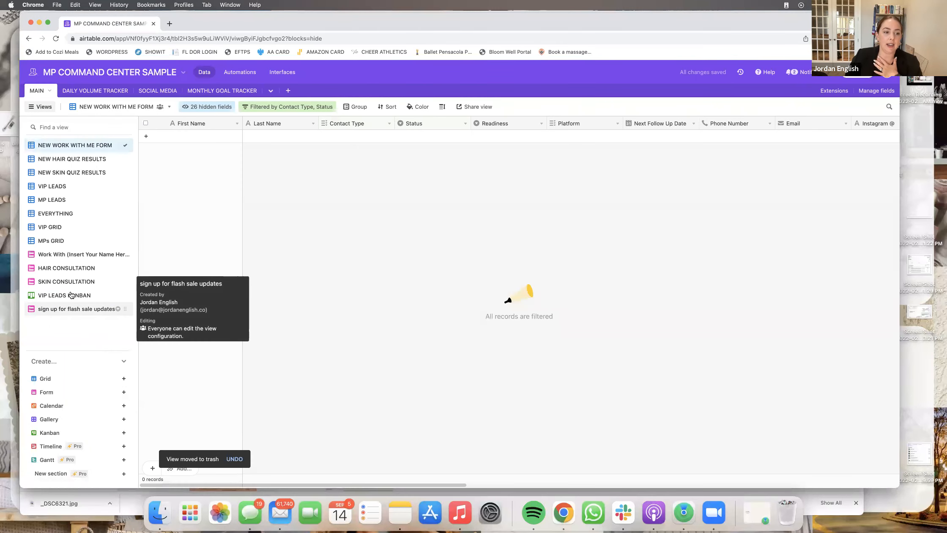
{"action": "left_click_drag", "start_coordinate": [124, 308], "coordinate": [123, 292]}
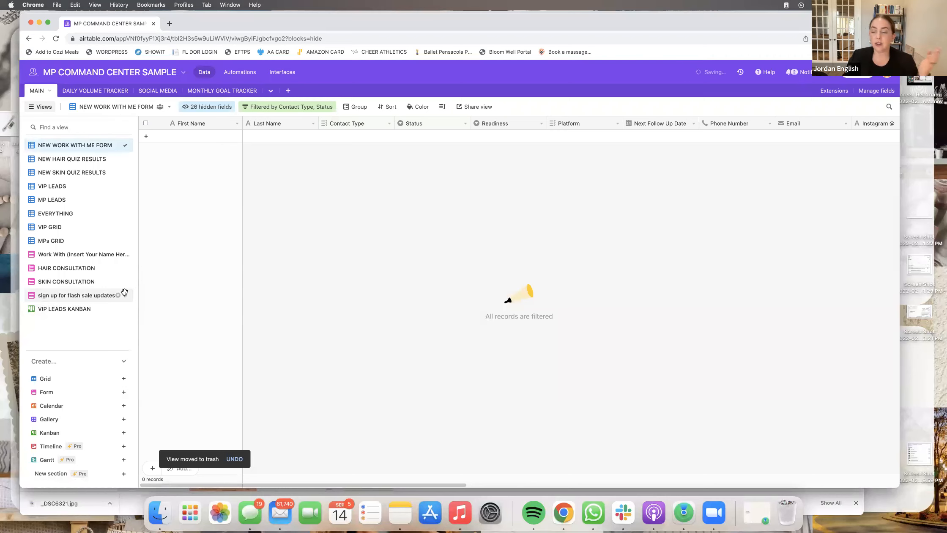
{"action": "left_click", "coordinate": [62, 295]}
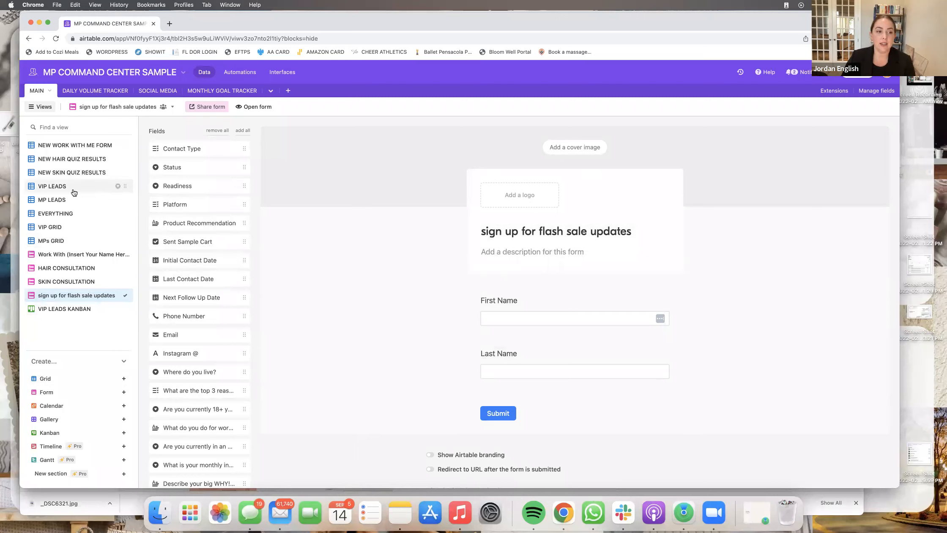
- Review the flash sale form's First Name and Last Name fields and the views list
{"action": "mouse_move", "coordinate": [74, 206]}
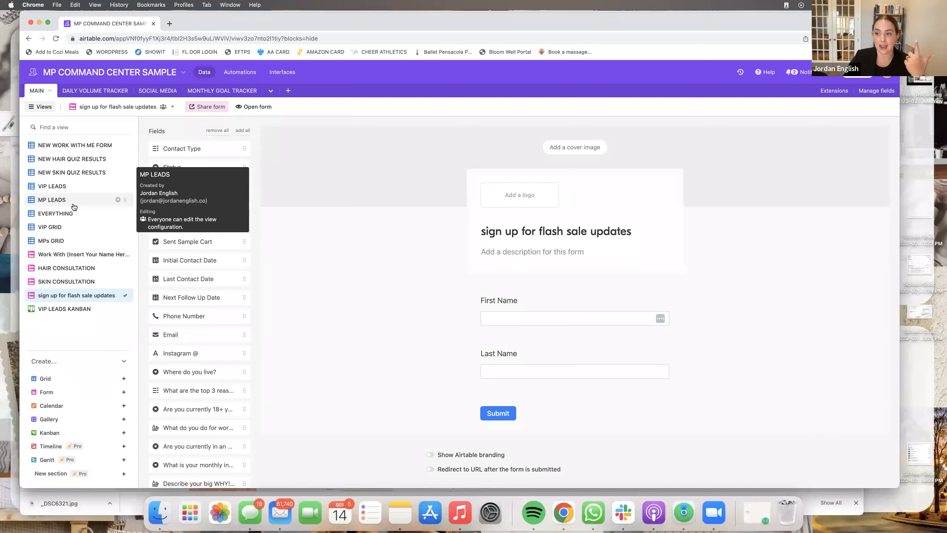
{"action": "mouse_move", "coordinate": [68, 149]}
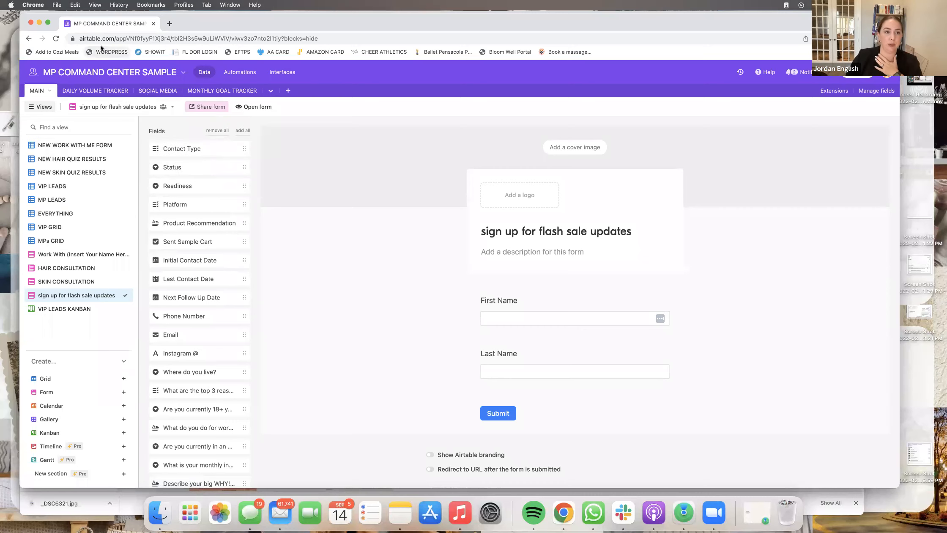
- Browse the SOCIAL MEDIA and MONTHLY GOAL TRACKER tables, ending on DAILY VOLUME TRACKER
{"action": "left_click", "coordinate": [99, 92]}
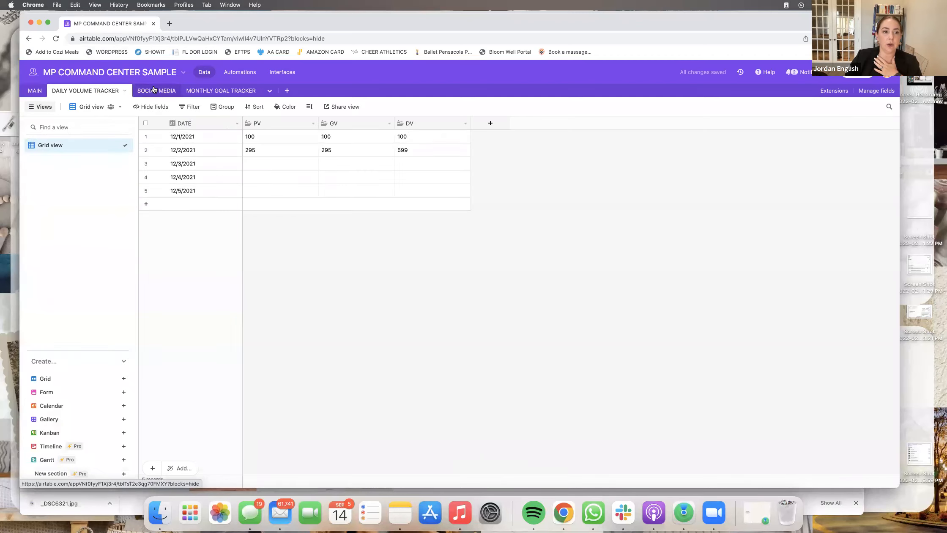
{"action": "left_click", "coordinate": [154, 91]}
{"action": "left_click", "coordinate": [219, 94]}
{"action": "left_click", "coordinate": [106, 96]}
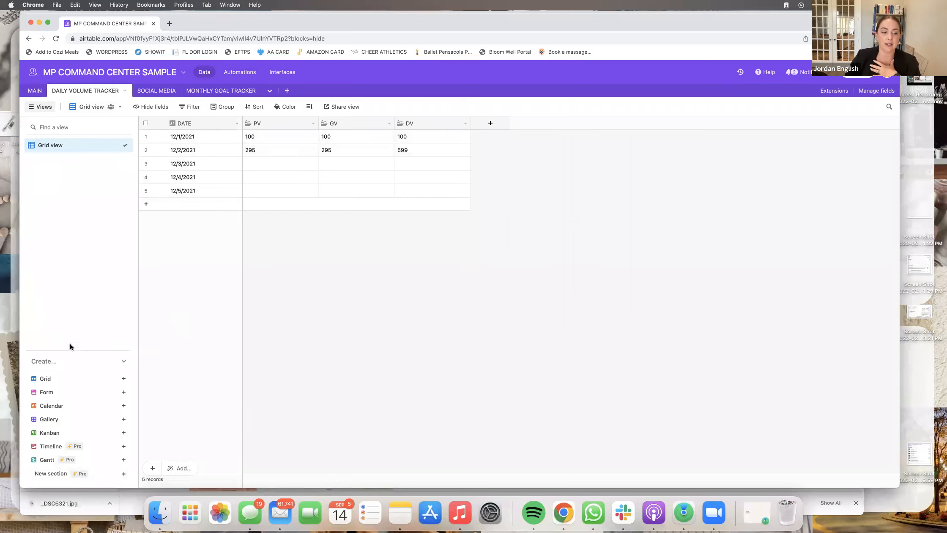
- Open the SOCIAL MEDIA table and review the Status field's choices
{"action": "left_click", "coordinate": [166, 92]}
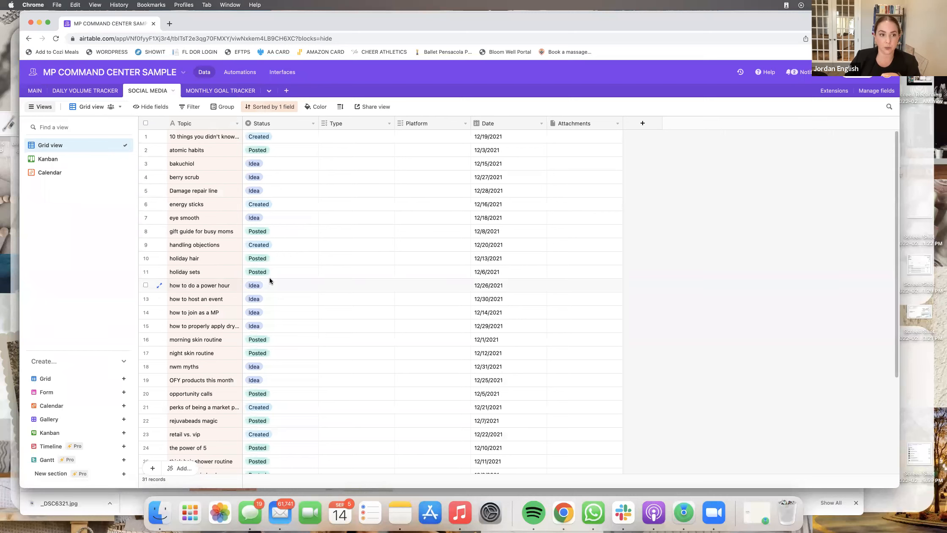
{"action": "scroll", "coordinate": [274, 235], "scroll_direction": "down", "scroll_amount": 5}
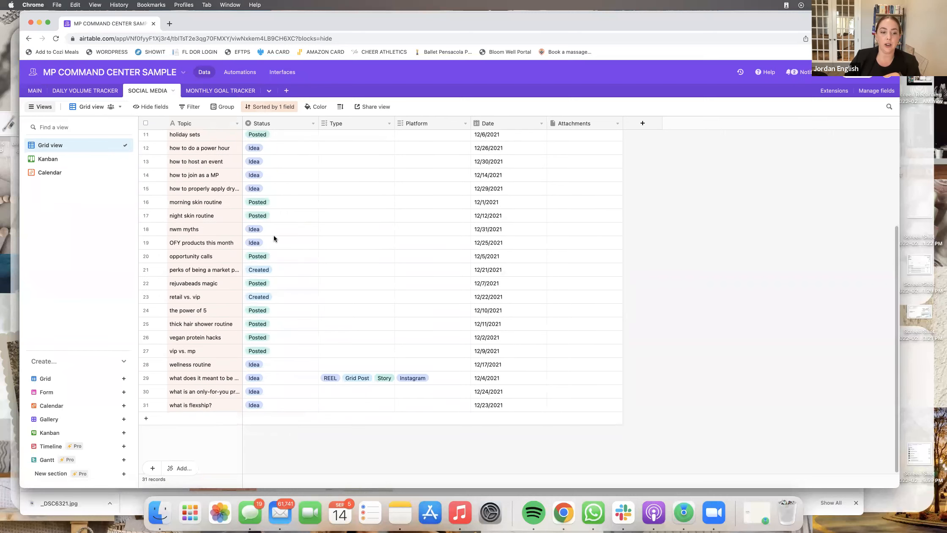
{"action": "scroll", "coordinate": [273, 236], "scroll_direction": "up", "scroll_amount": 5}
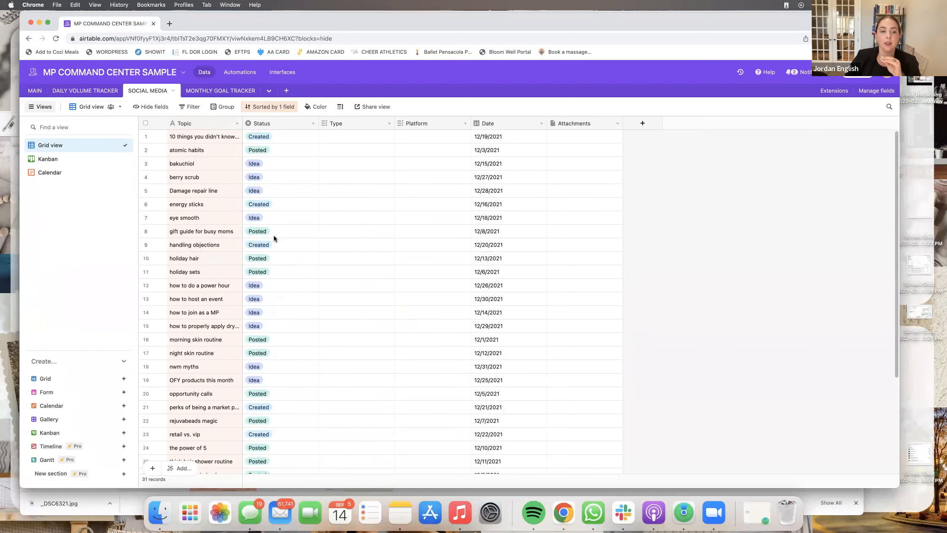
{"action": "left_click", "coordinate": [312, 123]}
{"action": "left_click", "coordinate": [304, 140]}
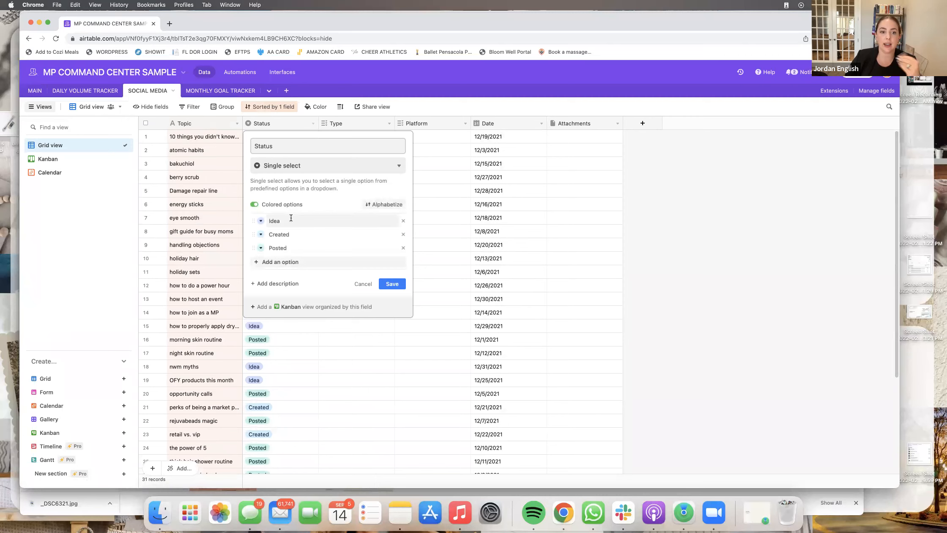
{"action": "left_click", "coordinate": [391, 284]}
- Review the post type choices of Type and the Platform field's choices
{"action": "left_click", "coordinate": [389, 123]}
{"action": "left_click", "coordinate": [380, 135]}
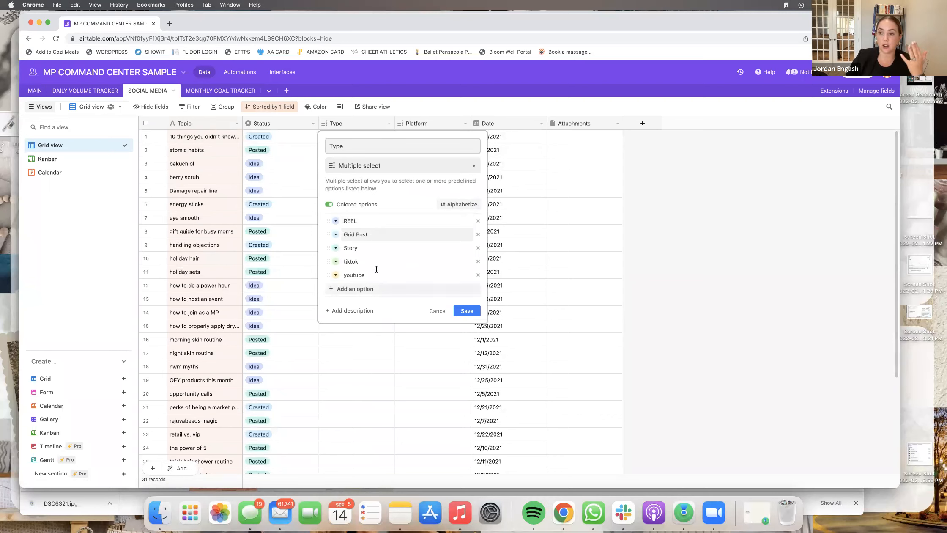
{"action": "left_click", "coordinate": [429, 123]}
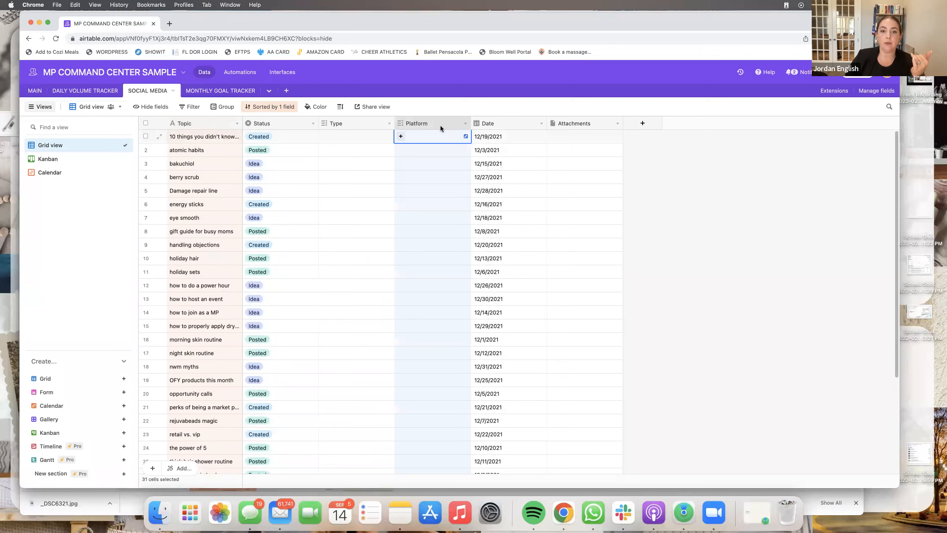
{"action": "left_click", "coordinate": [465, 123]}
{"action": "left_click", "coordinate": [459, 134]}
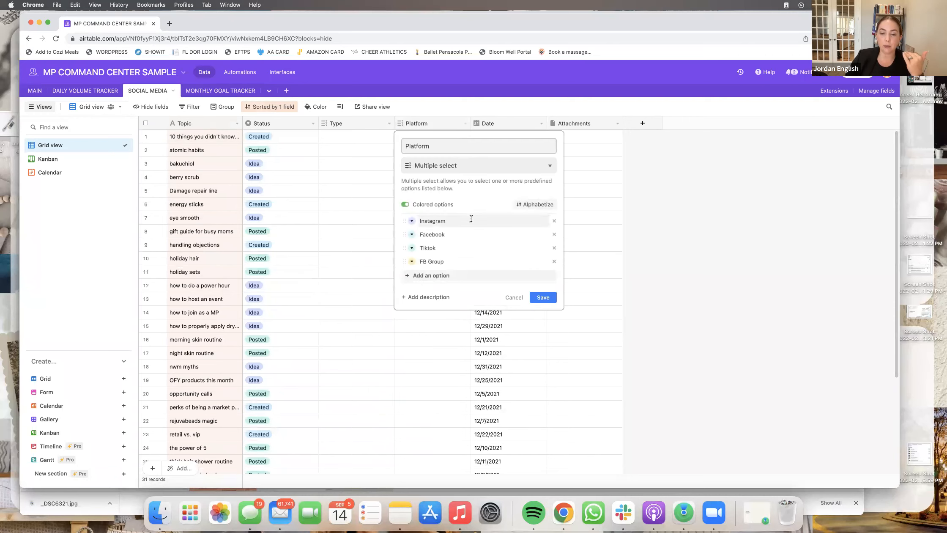
{"action": "key", "text": "Escape"}
- Inspect the Date and Attachments columns, then switch to the Kanban view
{"action": "left_click", "coordinate": [537, 124]}
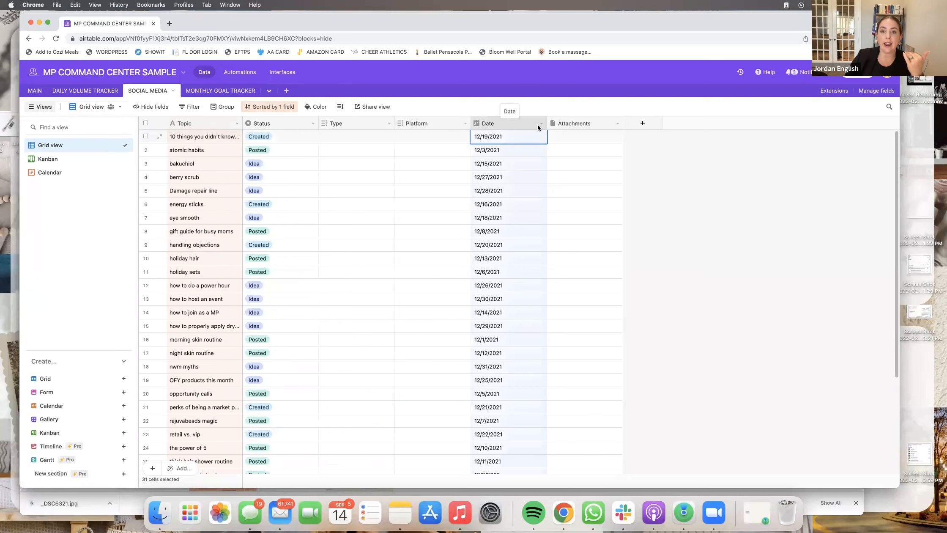
{"action": "left_click", "coordinate": [576, 122]}
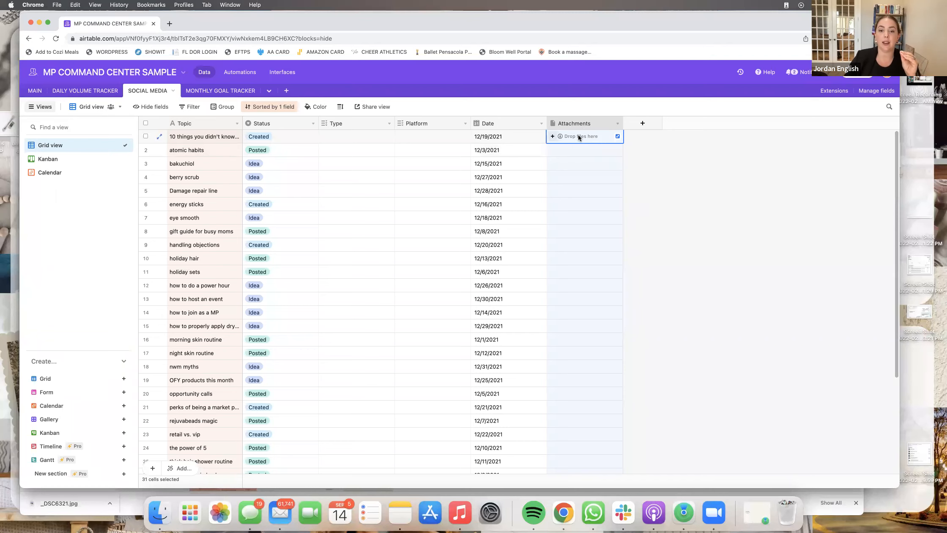
{"action": "left_click", "coordinate": [62, 160]}
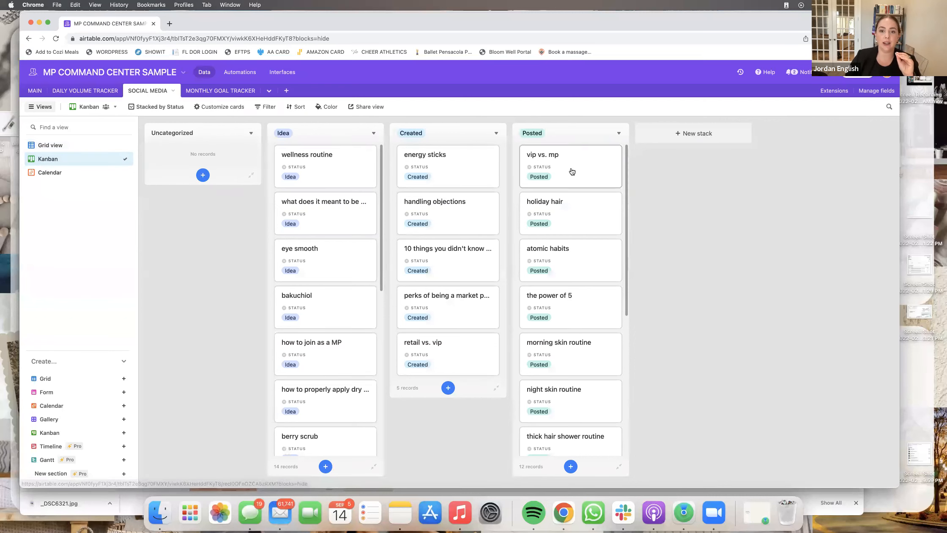
- Move vip vs. mp, holiday hair and atomic habits from Posted to Created
{"action": "left_click_drag", "start_coordinate": [568, 172], "coordinate": [476, 173]}
{"action": "left_click_drag", "start_coordinate": [575, 171], "coordinate": [460, 173]}
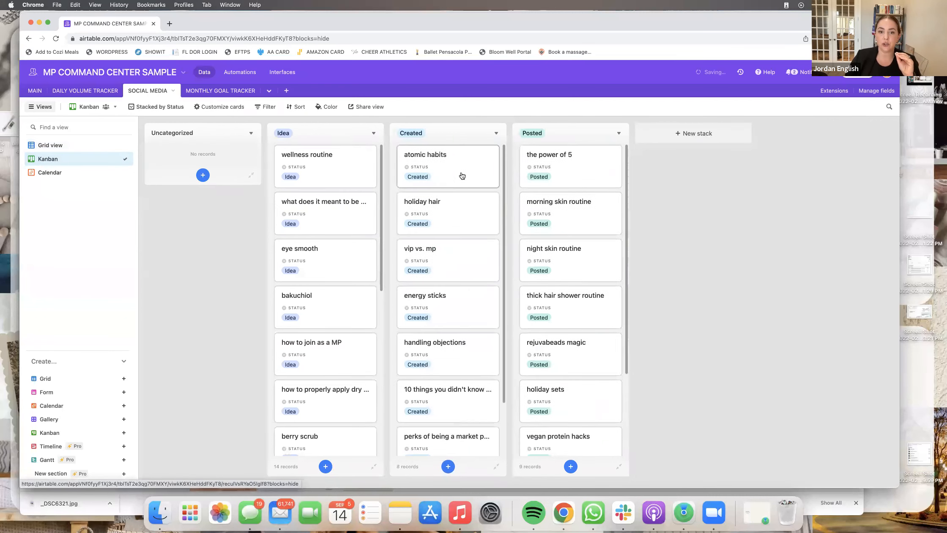
{"action": "left_click_drag", "start_coordinate": [568, 172], "coordinate": [416, 167]}
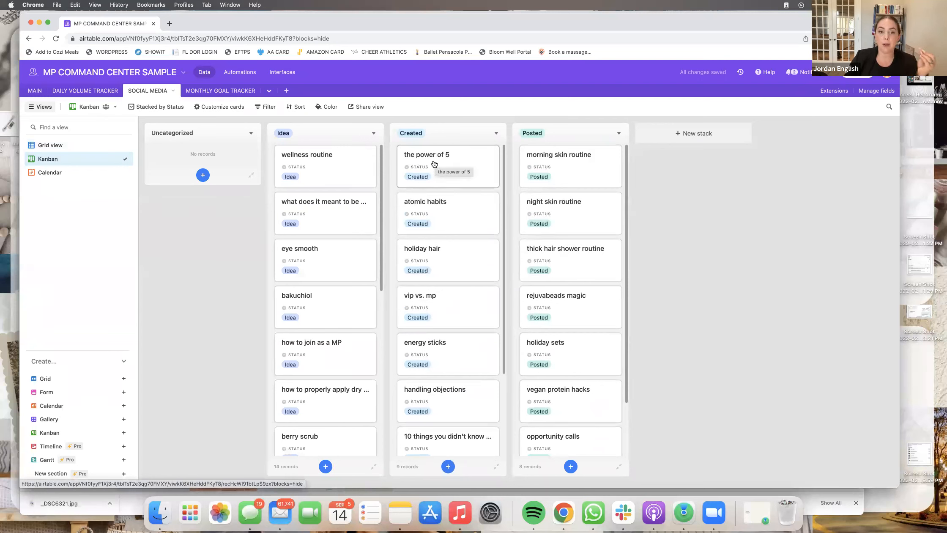
{"action": "left_click_drag", "start_coordinate": [435, 160], "coordinate": [549, 170]}
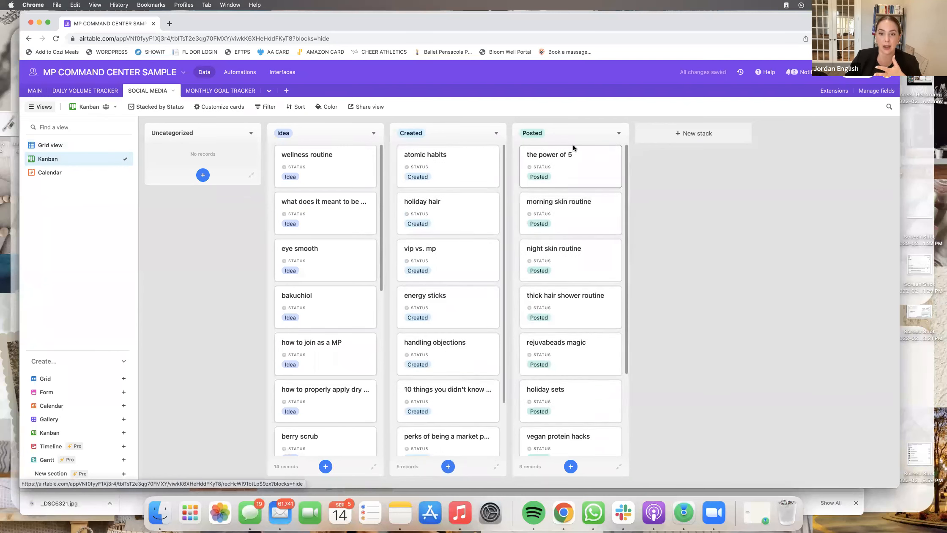
{"action": "left_click", "coordinate": [30, 173]}
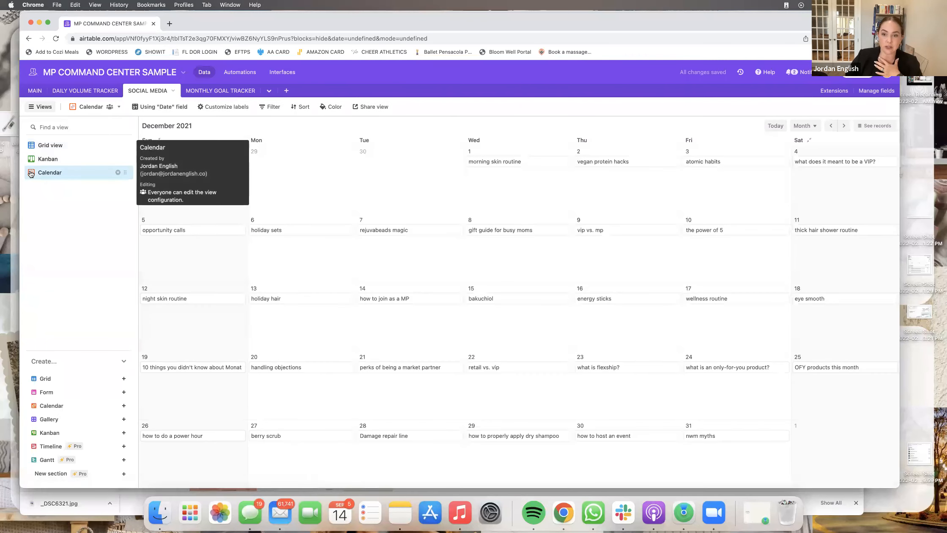
- Unschedule six December posts, including morning skin routine, atomic habits and power of 5
{"action": "left_click", "coordinate": [873, 126]}
{"action": "left_click_drag", "start_coordinate": [449, 165], "coordinate": [818, 205]}
{"action": "left_click_drag", "start_coordinate": [555, 162], "coordinate": [853, 190]}
{"action": "left_click_drag", "start_coordinate": [675, 161], "coordinate": [806, 162]}
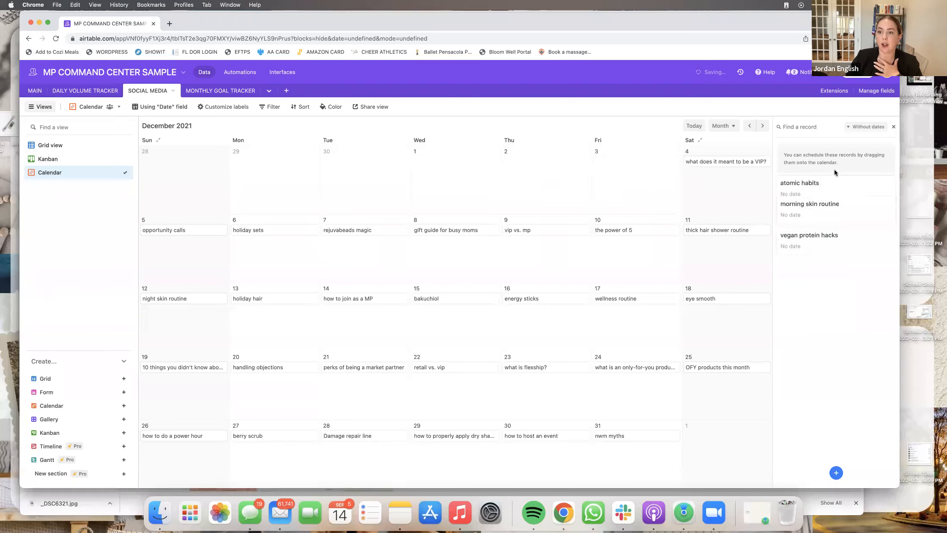
{"action": "left_click_drag", "start_coordinate": [722, 162], "coordinate": [805, 180]}
{"action": "left_click_drag", "start_coordinate": [736, 230], "coordinate": [830, 233]}
{"action": "left_click_drag", "start_coordinate": [646, 231], "coordinate": [837, 222]}
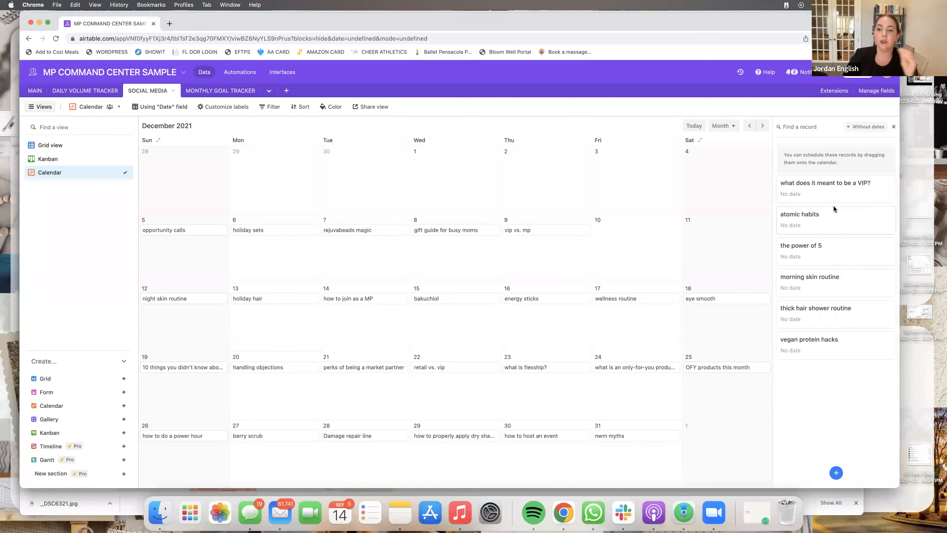
- Schedule atomic habits Dec 1, VIP post Dec 2, power of 5 Dec 3, morning skin routine Dec 4
{"action": "left_click_drag", "start_coordinate": [835, 193], "coordinate": [505, 202]}
{"action": "left_click_drag", "start_coordinate": [826, 225], "coordinate": [650, 198]}
{"action": "left_click_drag", "start_coordinate": [811, 232], "coordinate": [727, 231]}
{"action": "left_click_drag", "start_coordinate": [799, 186], "coordinate": [496, 171]}
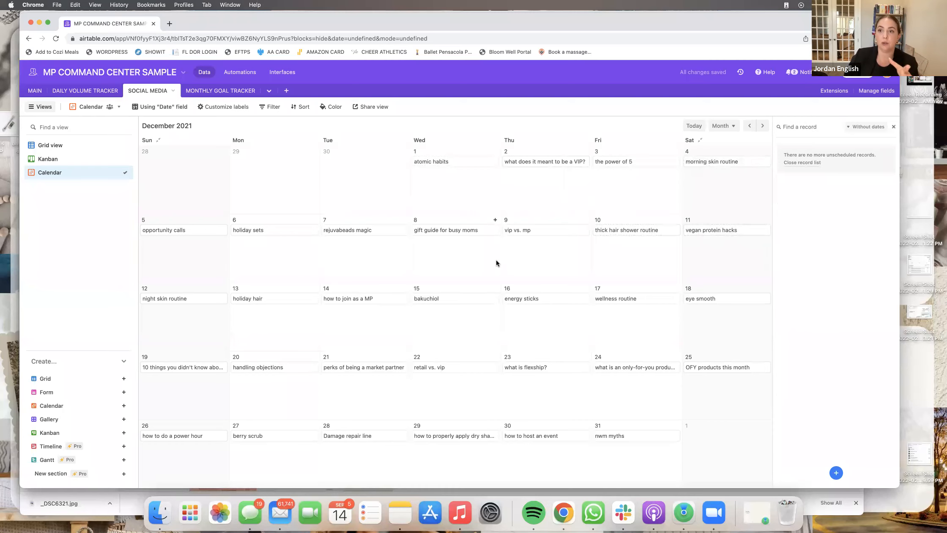
- Open the MONTHLY GOAL TRACKER table and switch between grid and MONTH GOAL board views
{"action": "left_click", "coordinate": [219, 90]}
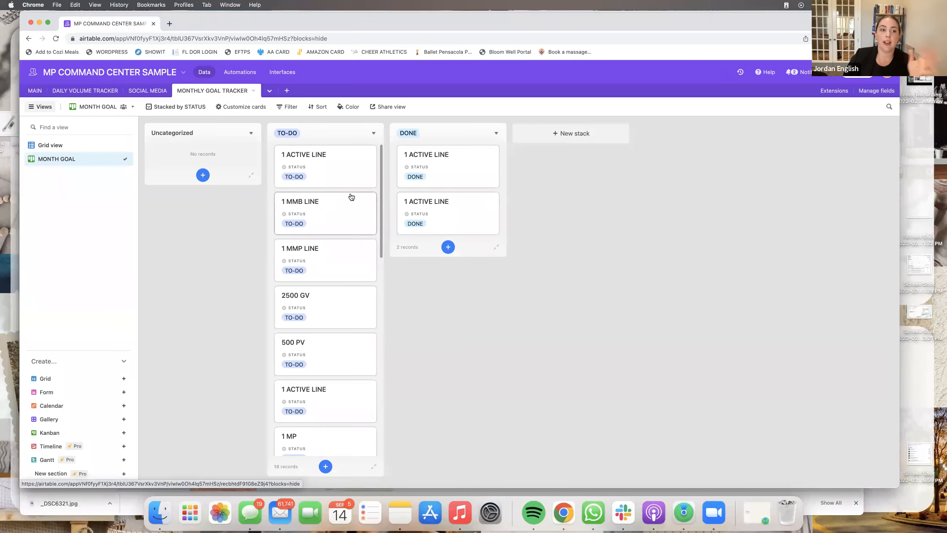
{"action": "left_click", "coordinate": [94, 145]}
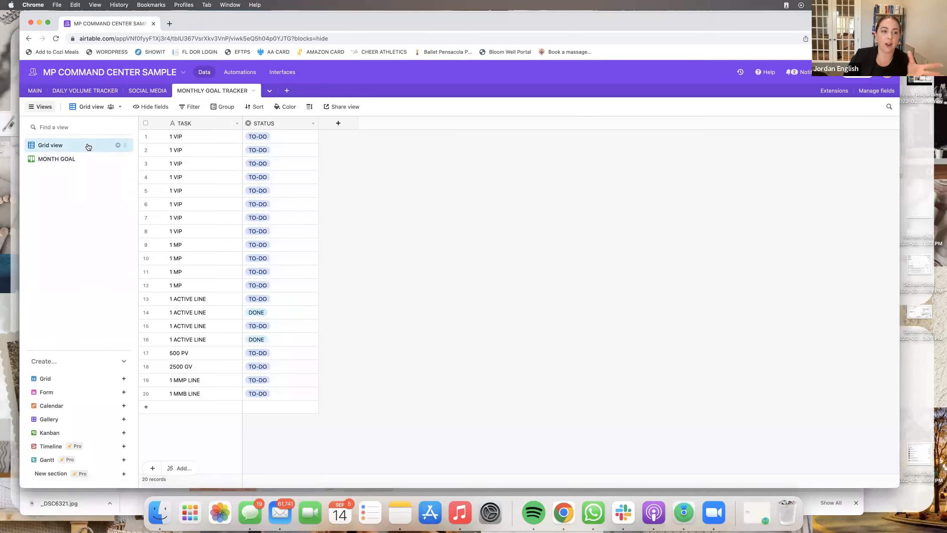
{"action": "left_click", "coordinate": [76, 159]}
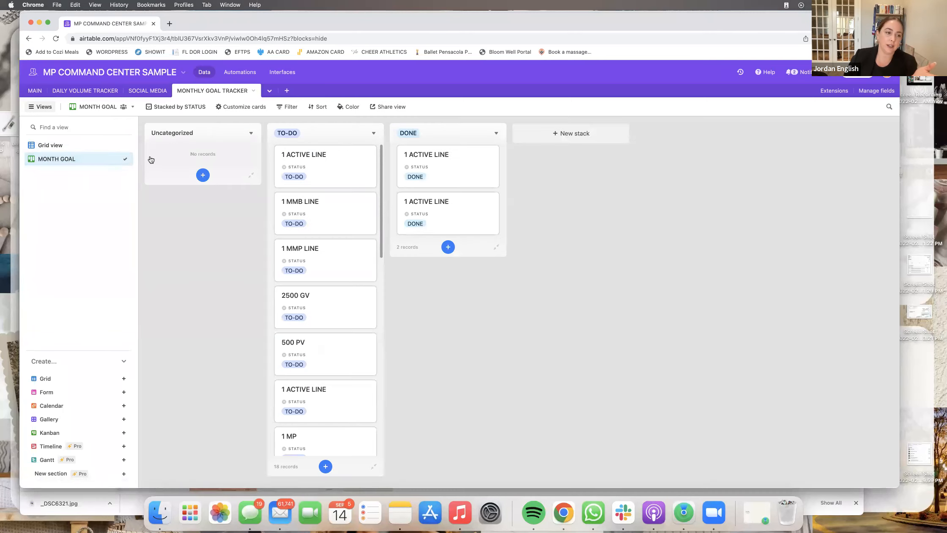
{"action": "left_click", "coordinate": [77, 148]}
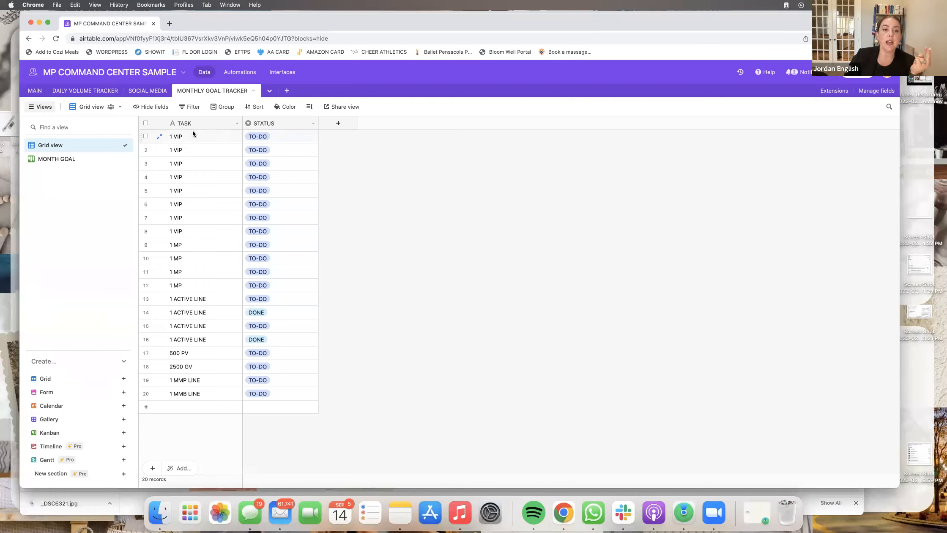
{"action": "left_click", "coordinate": [214, 137]}
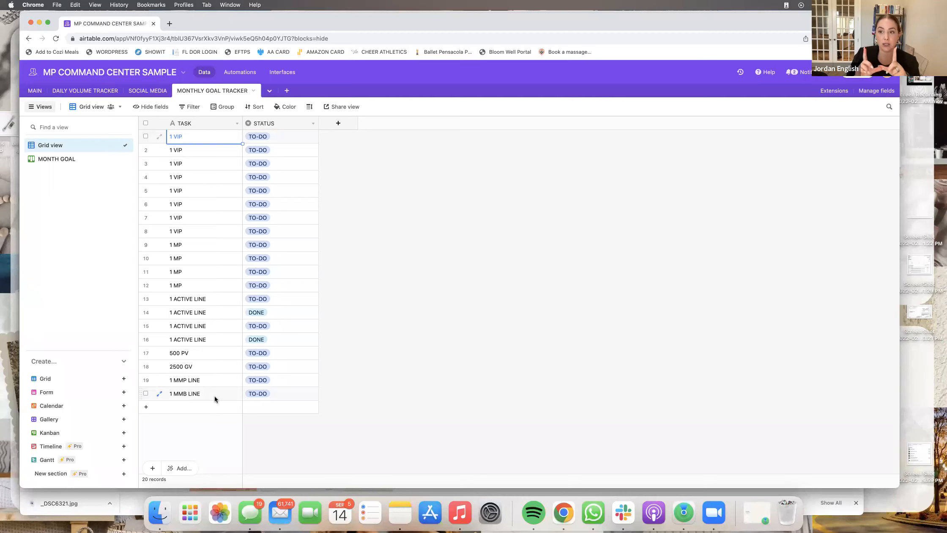
- On the MONTH GOAL board, move the 1 ACTIVE LINE and 1 MMP LINE goals to DONE
{"action": "left_click", "coordinate": [62, 164]}
{"action": "left_click_drag", "start_coordinate": [317, 180], "coordinate": [416, 174]}
{"action": "left_click_drag", "start_coordinate": [326, 169], "coordinate": [423, 169]}
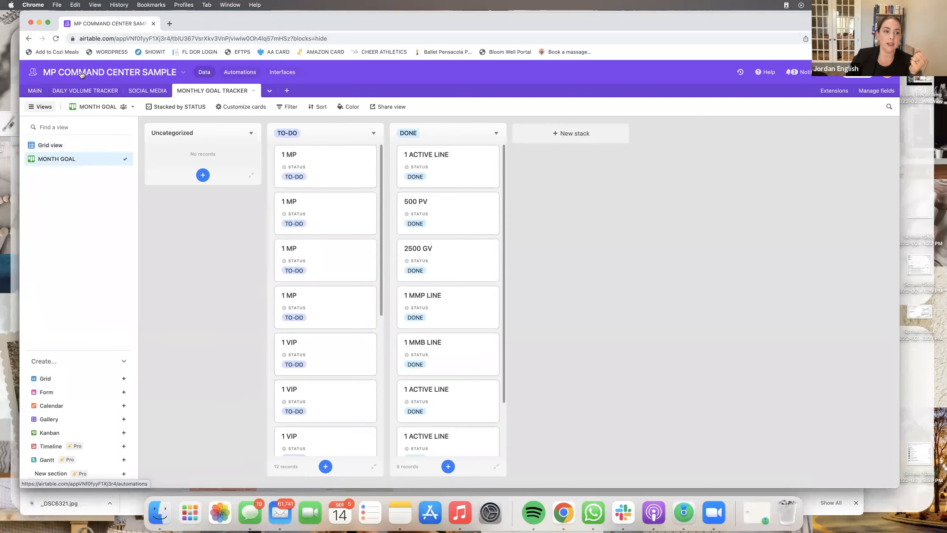
{"action": "left_click", "coordinate": [36, 90]}
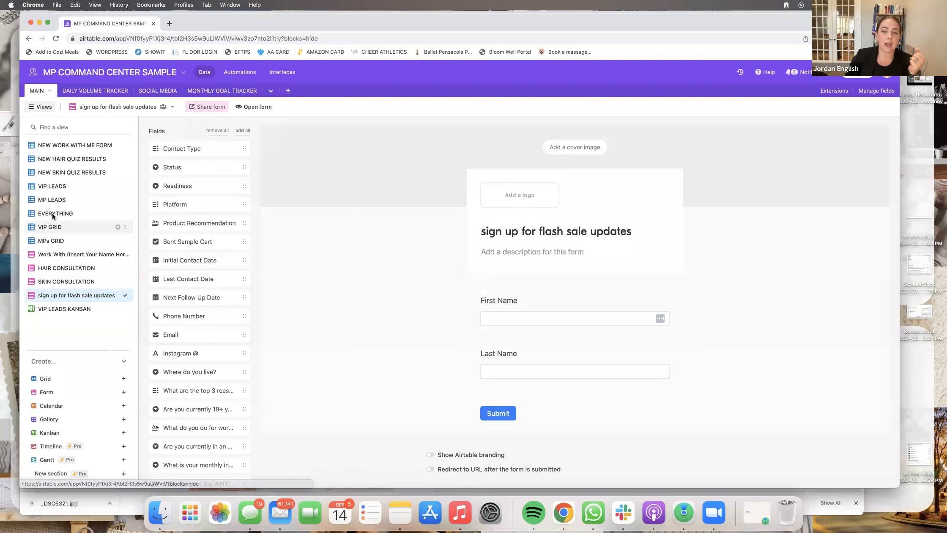
- Go to the base's automations and delete Automation 1
{"action": "left_click", "coordinate": [72, 145]}
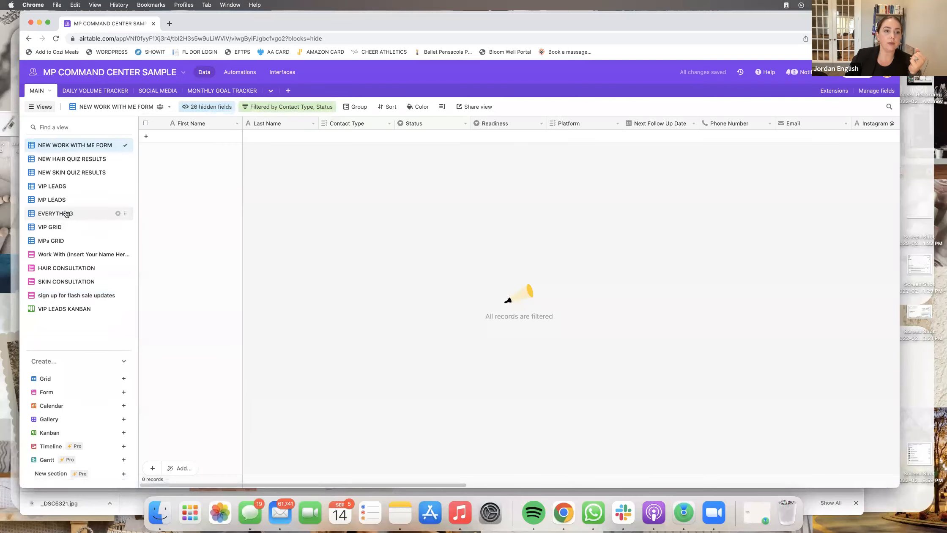
{"action": "left_click", "coordinate": [66, 213]}
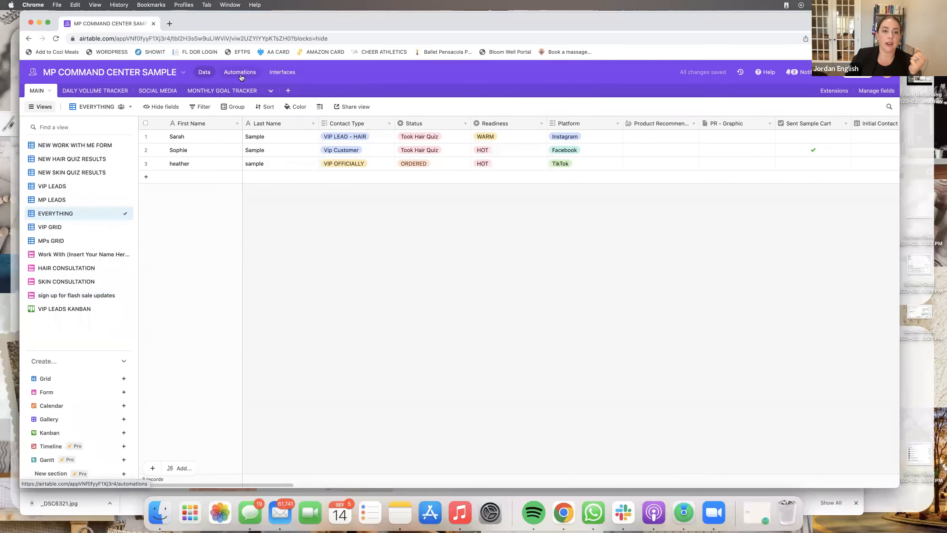
{"action": "left_click", "coordinate": [240, 73]}
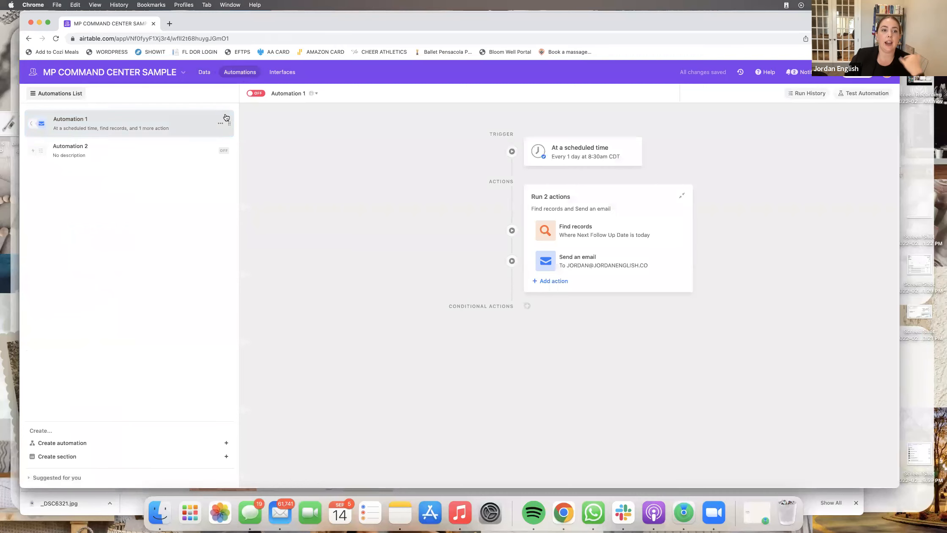
{"action": "left_click", "coordinate": [220, 124]}
{"action": "left_click", "coordinate": [146, 169]}
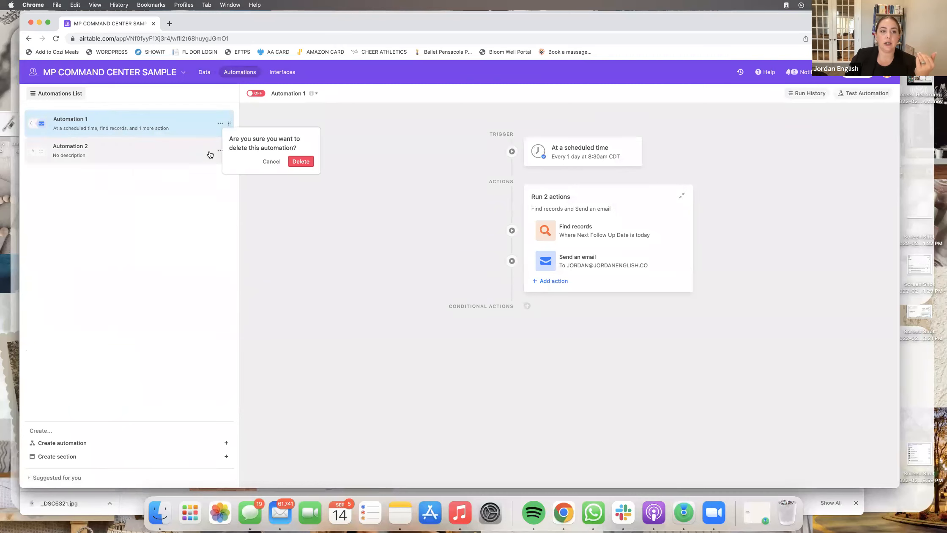
{"action": "left_click", "coordinate": [300, 161]}
- Delete Automation 2, then start a new automation from the update-a-record suggestion
{"action": "left_click", "coordinate": [224, 123]}
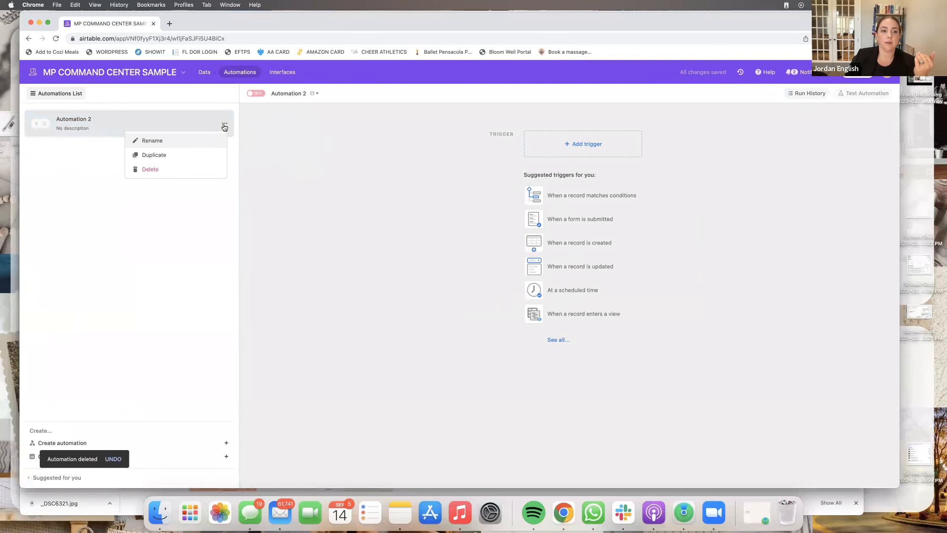
{"action": "left_click", "coordinate": [201, 169]}
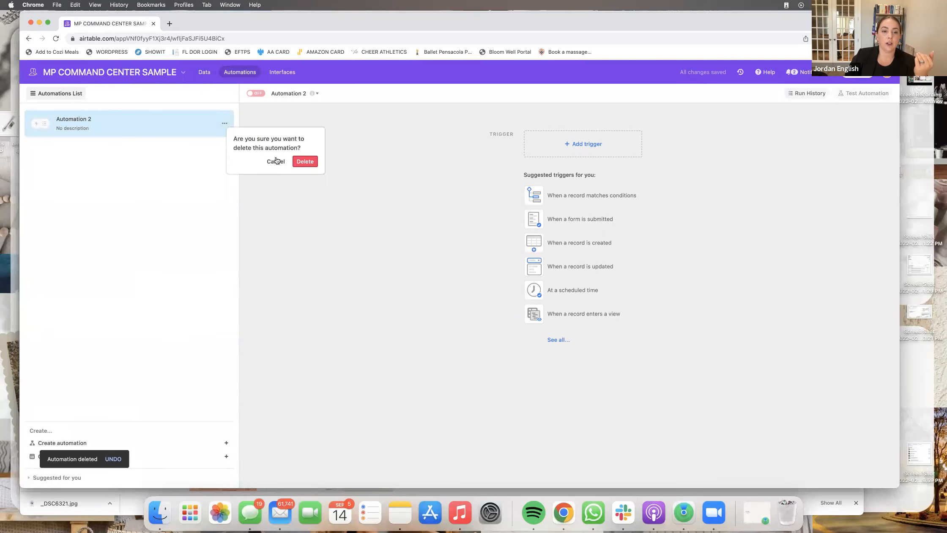
{"action": "left_click", "coordinate": [300, 161]}
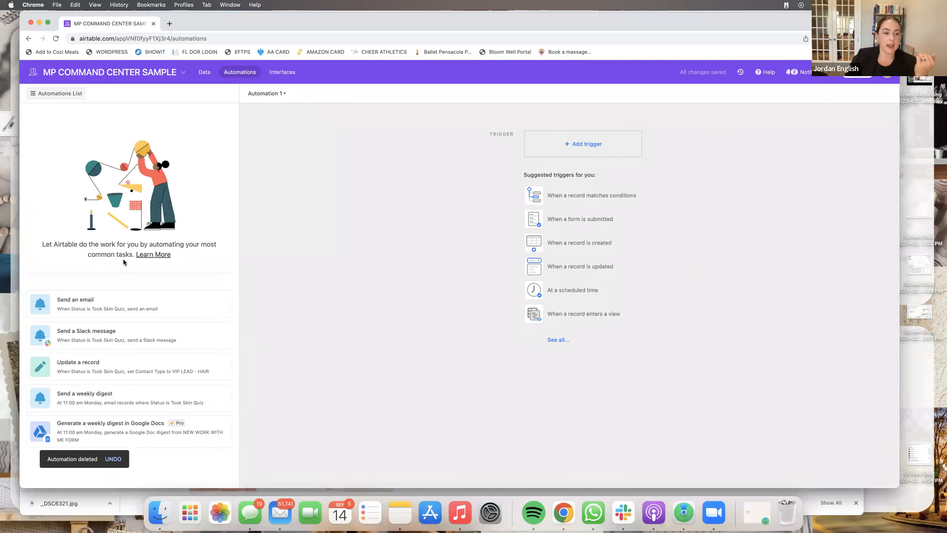
{"action": "left_click", "coordinate": [123, 365]}
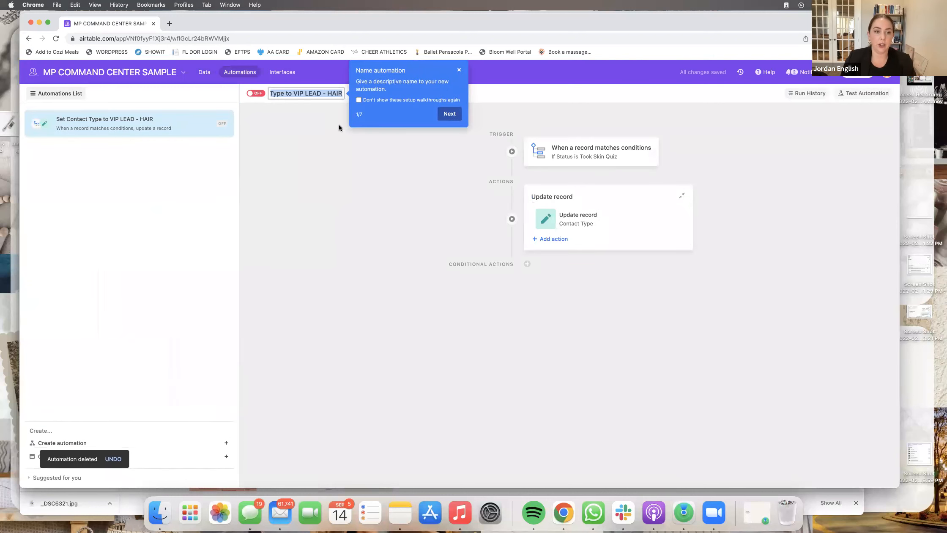
{"action": "key", "text": "BackSpace"}
{"action": "type", "text": "NEW WORK WITHME"}
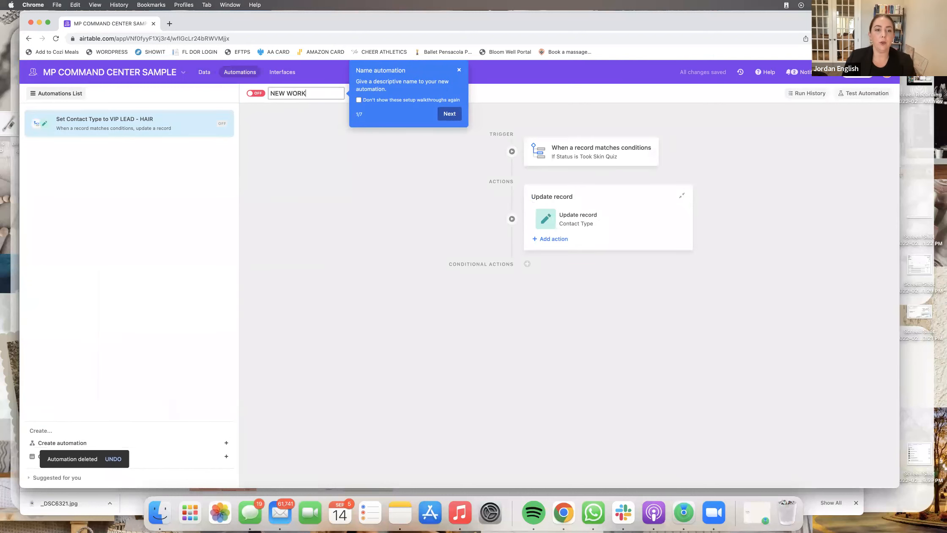
{"action": "key", "text": "BackSpace"}
{"action": "key", "text": "BackSpace"}
{"action": "type", "text": "M"}
{"action": "key", "text": "BackSpace"}
{"action": "type", "text": "ME FORM"}
{"action": "left_click", "coordinate": [366, 171]}
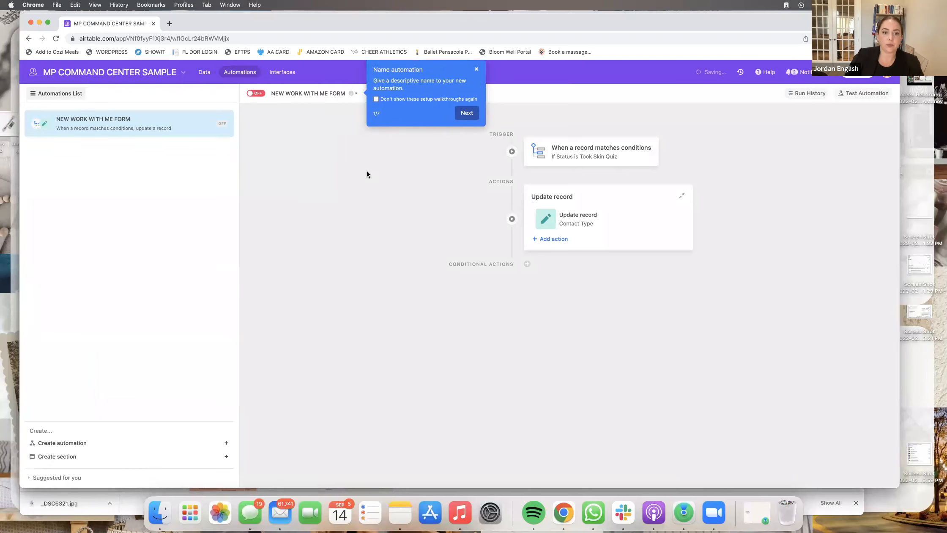
{"action": "left_click", "coordinate": [466, 113]}
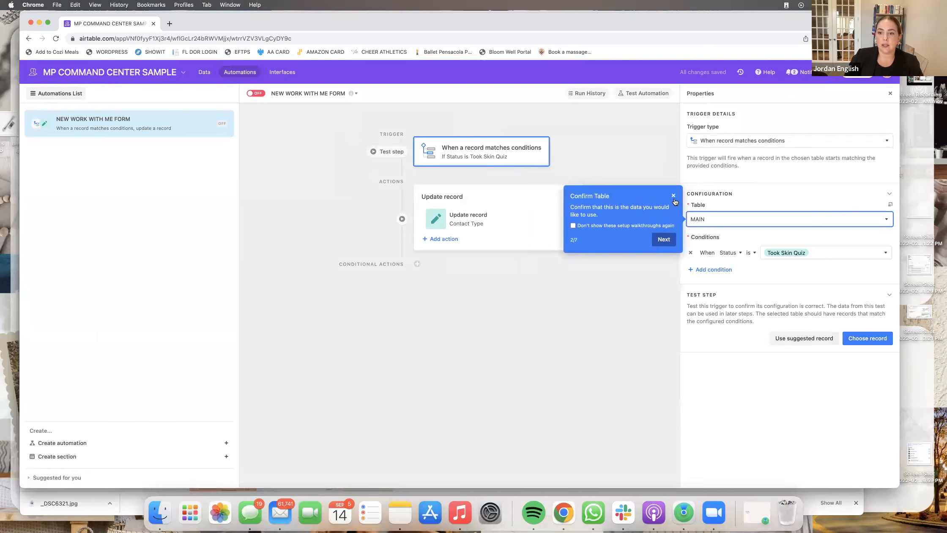
{"action": "left_click", "coordinate": [674, 196]}
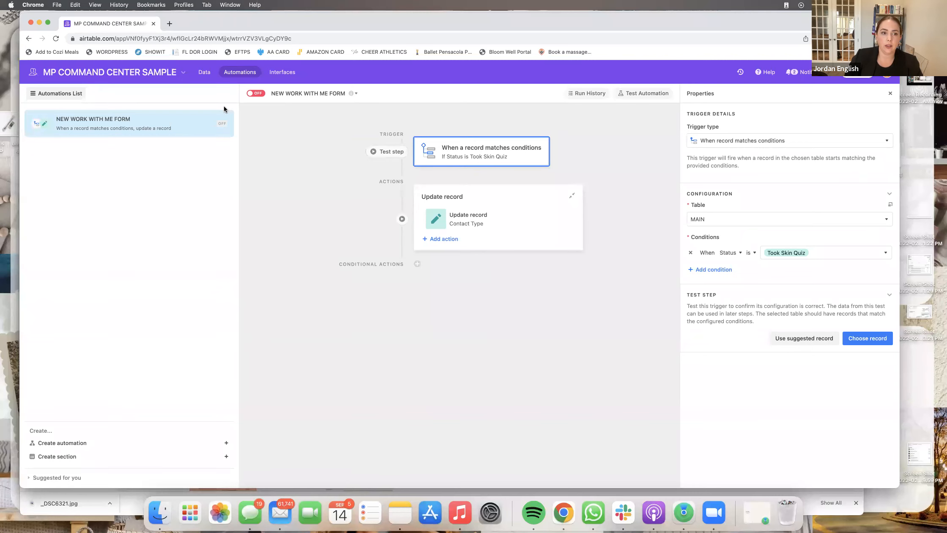
{"action": "left_click", "coordinate": [224, 124]}
{"action": "left_click", "coordinate": [152, 169]}
{"action": "left_click", "coordinate": [306, 161]}
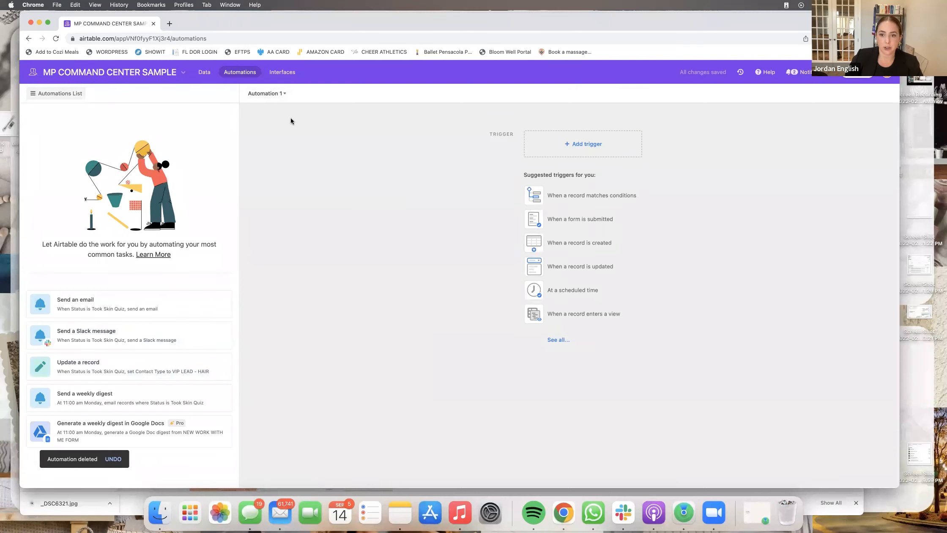
- Trigger on the MAIN table's Work With (Insert Your Name Here) form submission and add an Update record action
{"action": "left_click", "coordinate": [567, 146]}
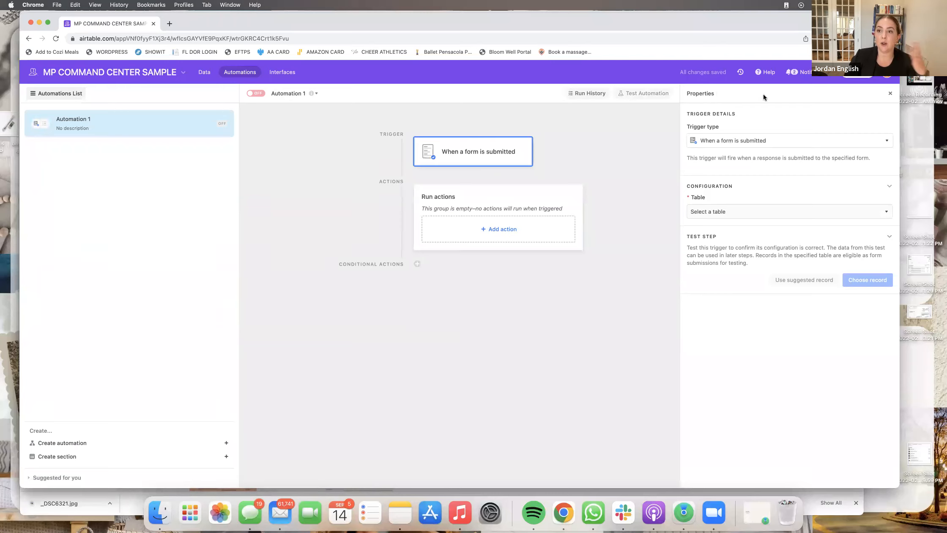
{"action": "left_click", "coordinate": [734, 212]}
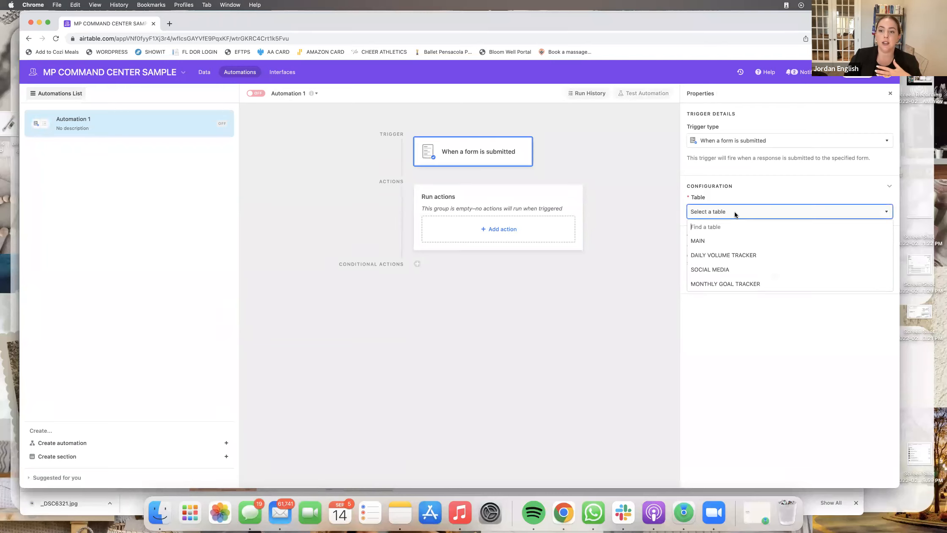
{"action": "left_click", "coordinate": [730, 240]}
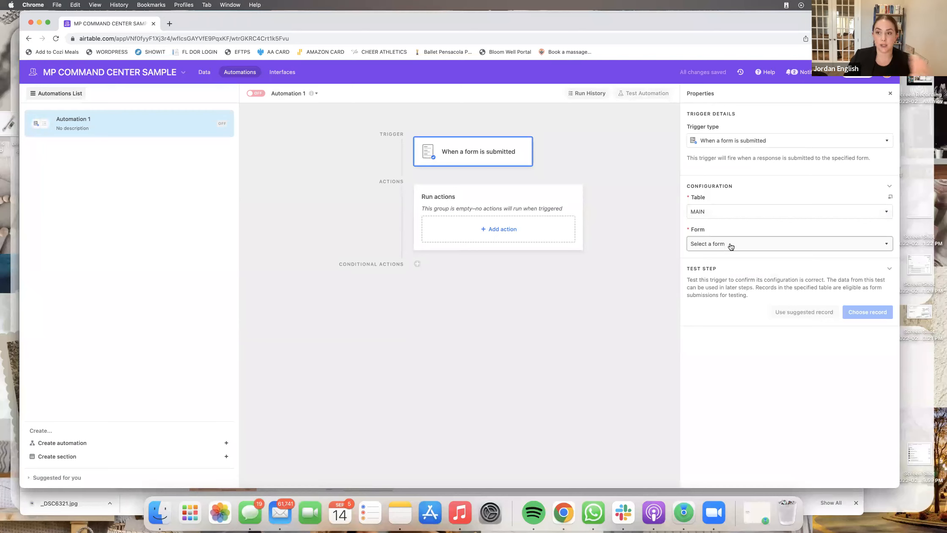
{"action": "left_click", "coordinate": [731, 245]}
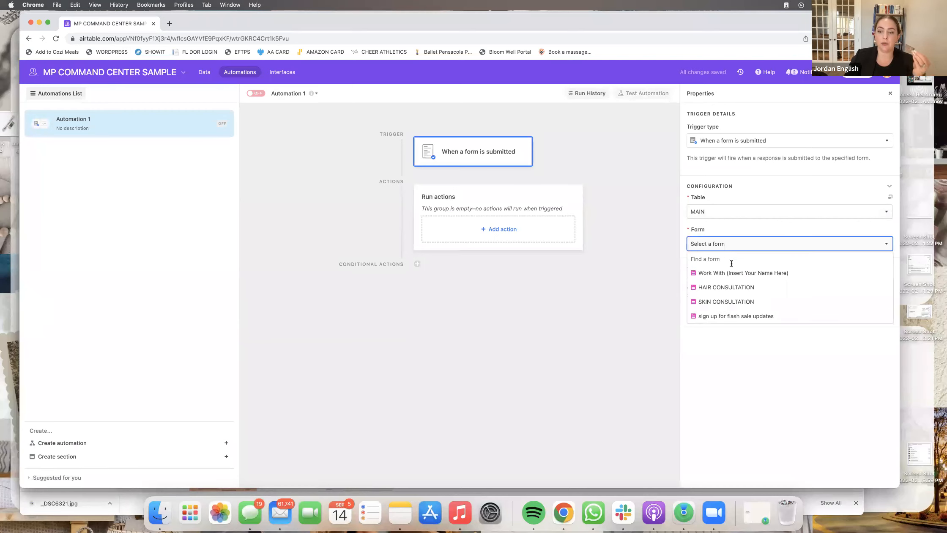
{"action": "left_click", "coordinate": [733, 279]}
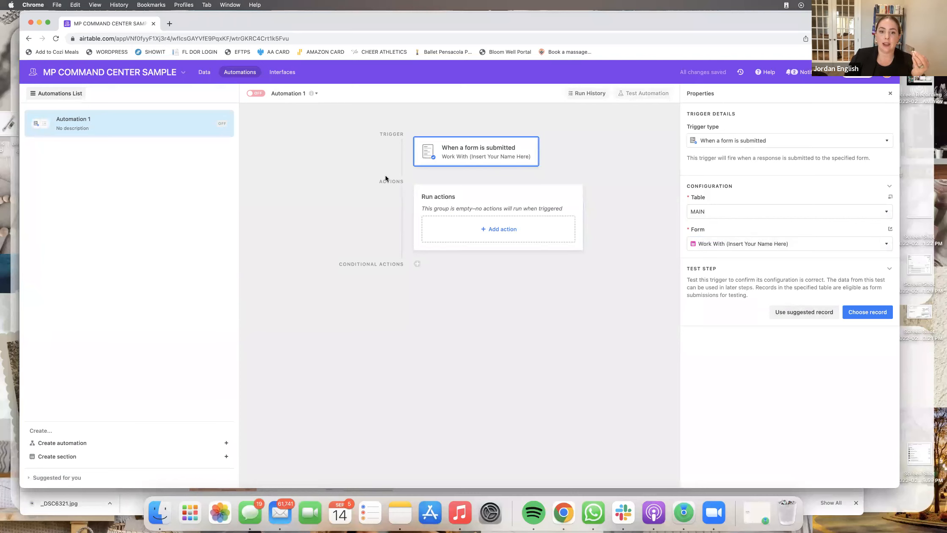
{"action": "left_click", "coordinate": [513, 230]}
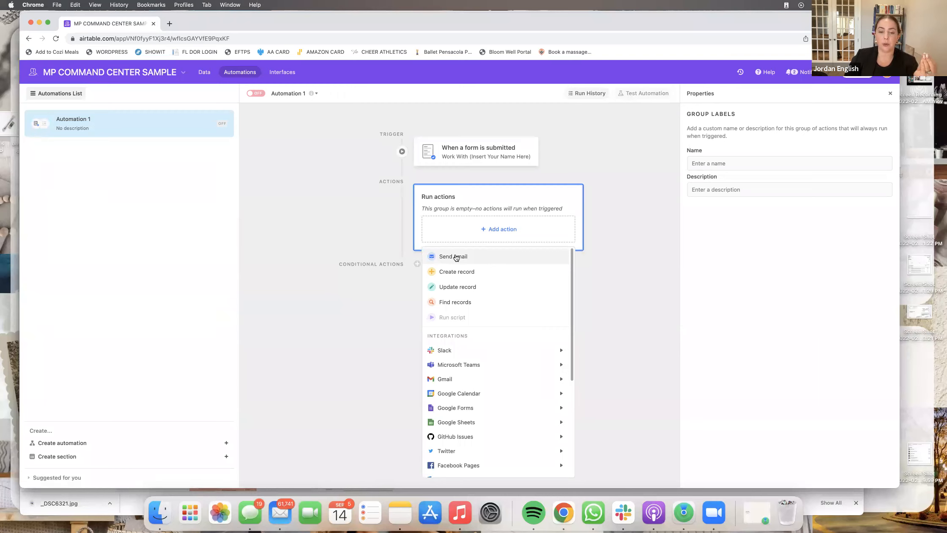
{"action": "left_click", "coordinate": [465, 287]}
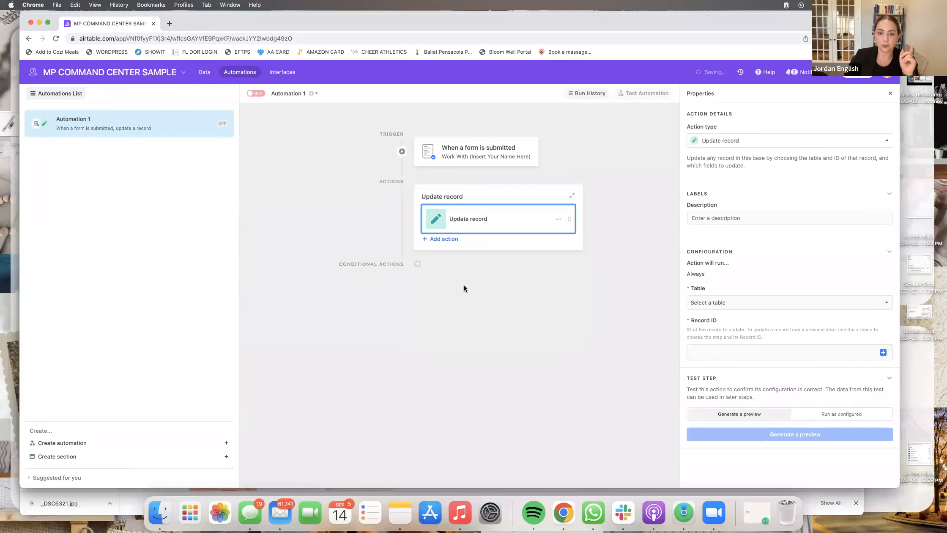
- Make Update record target MAIN via the submitted Airtable record ID, setting Status to Work with Me Form
{"action": "left_click", "coordinate": [743, 303]}
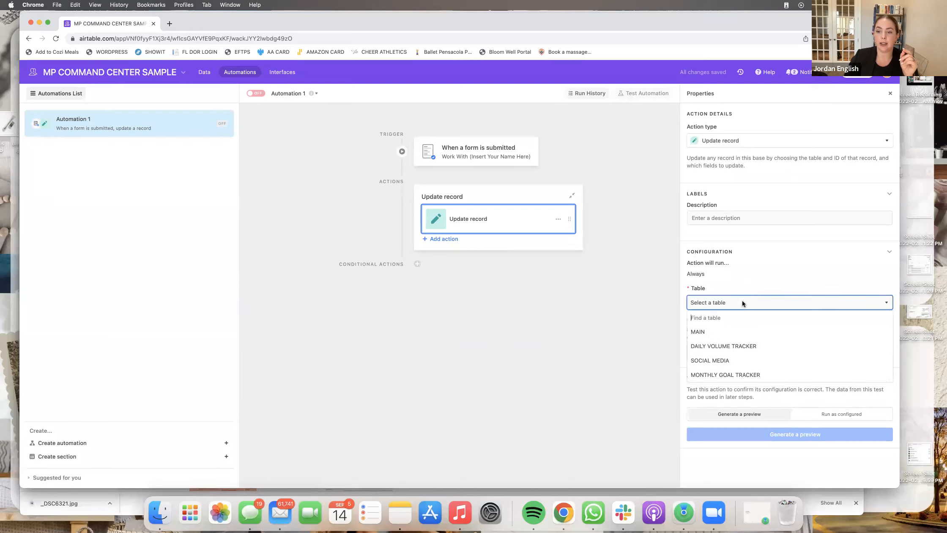
{"action": "left_click", "coordinate": [736, 331]}
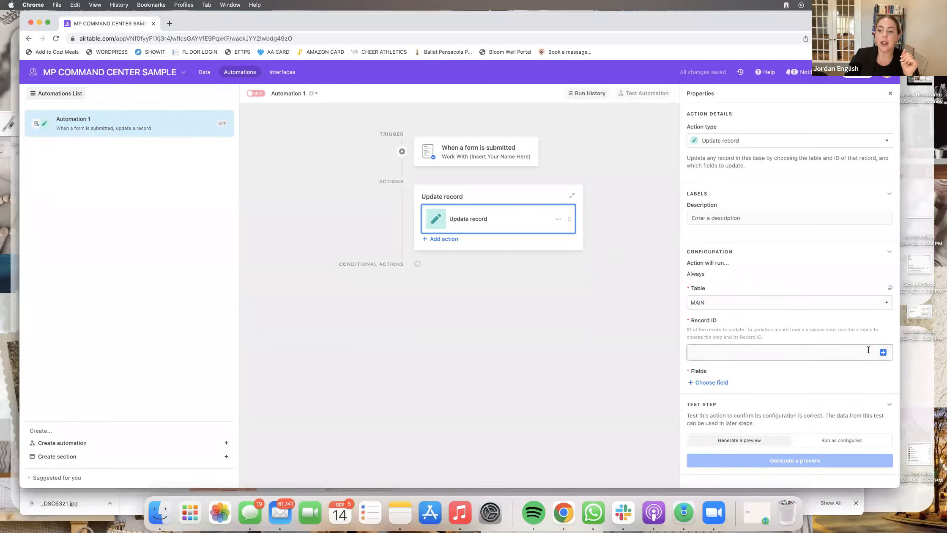
{"action": "left_click", "coordinate": [883, 352]}
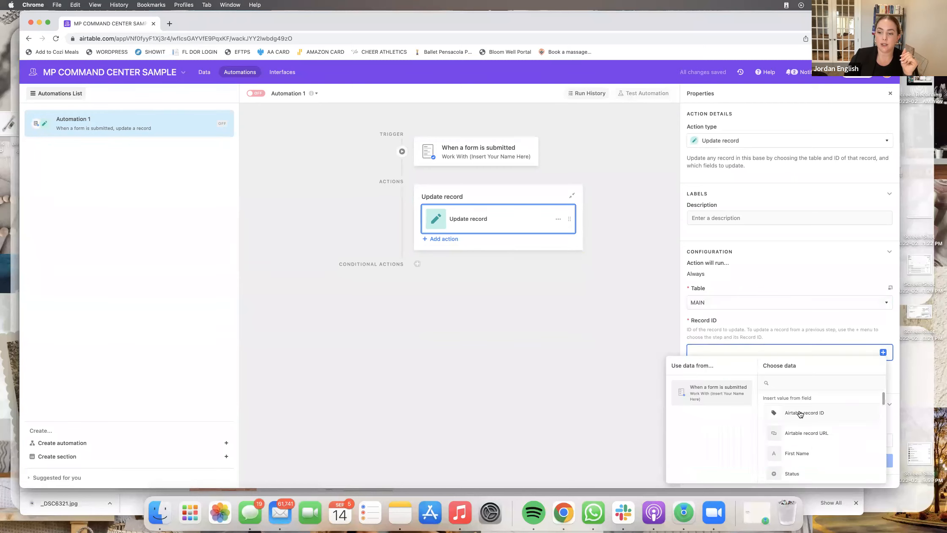
{"action": "left_click", "coordinate": [814, 416]}
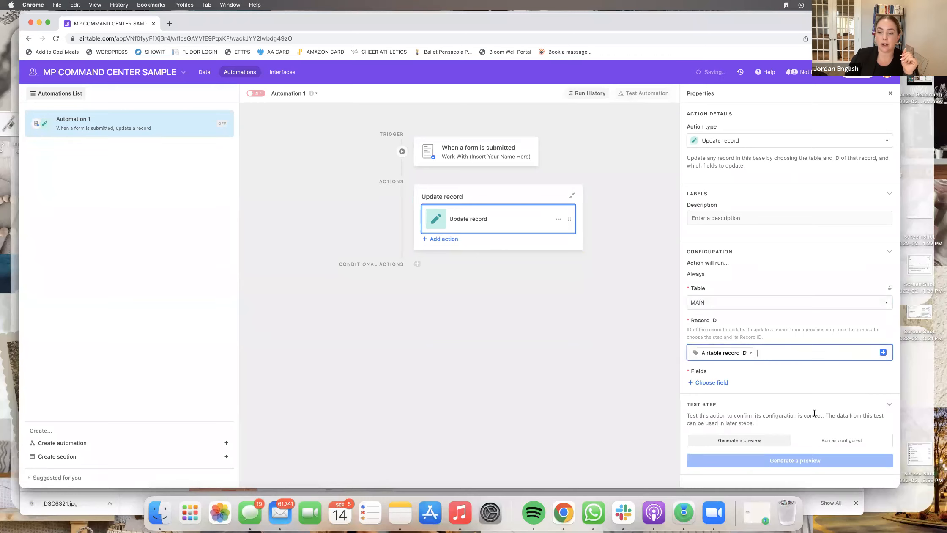
{"action": "left_click", "coordinate": [715, 382]}
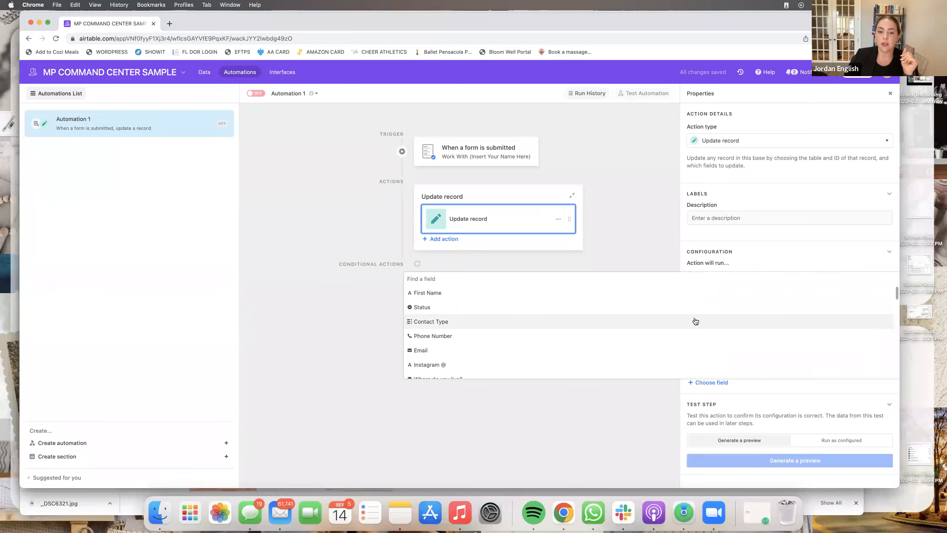
{"action": "left_click", "coordinate": [676, 308]}
{"action": "left_click", "coordinate": [761, 406]}
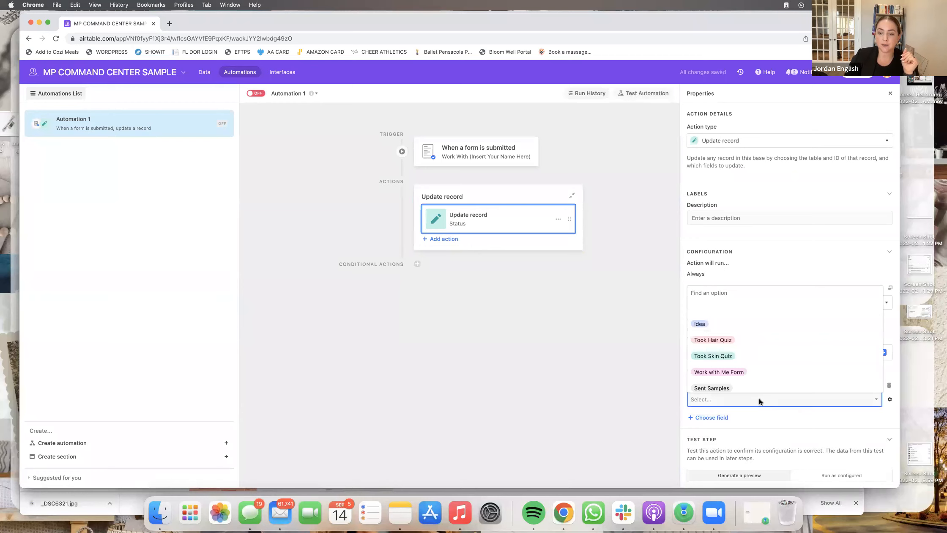
{"action": "left_click", "coordinate": [753, 371]}
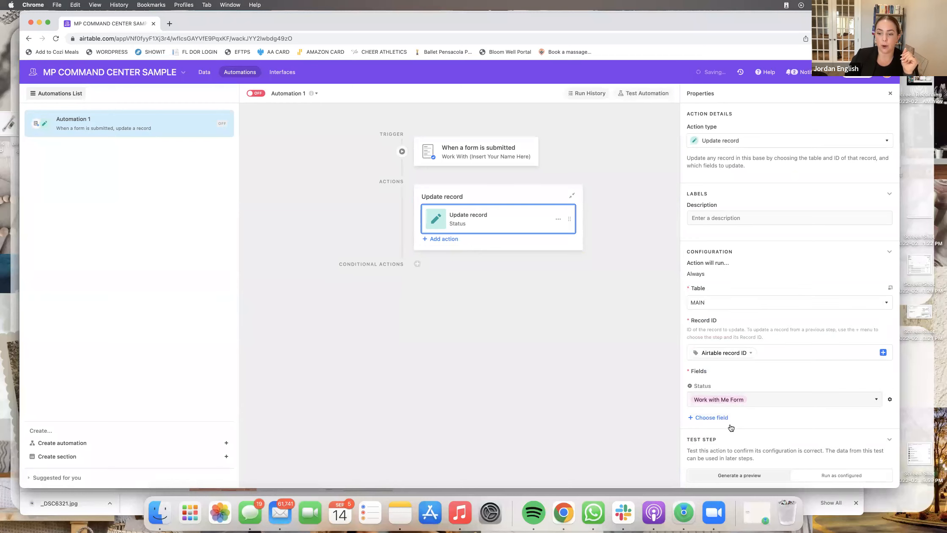
{"action": "scroll", "coordinate": [744, 377], "scroll_direction": "down", "scroll_amount": 2}
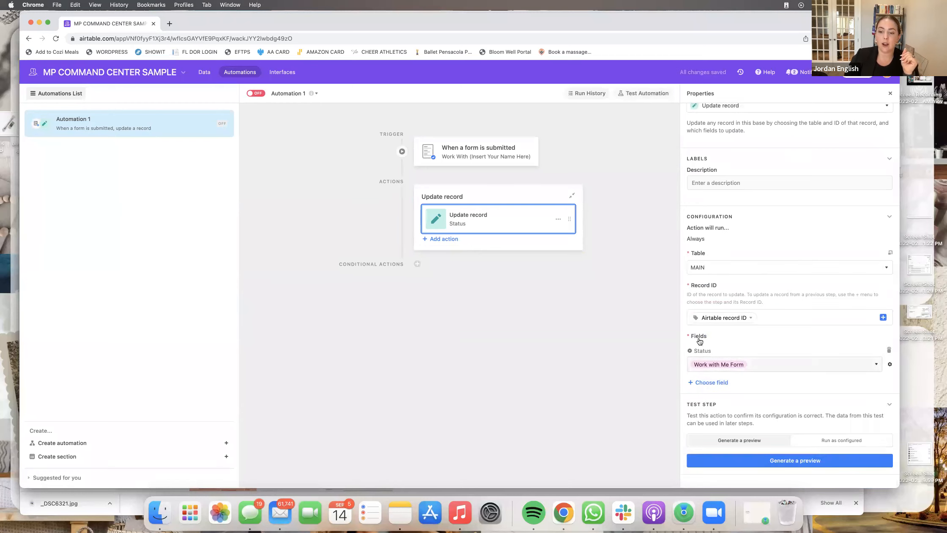
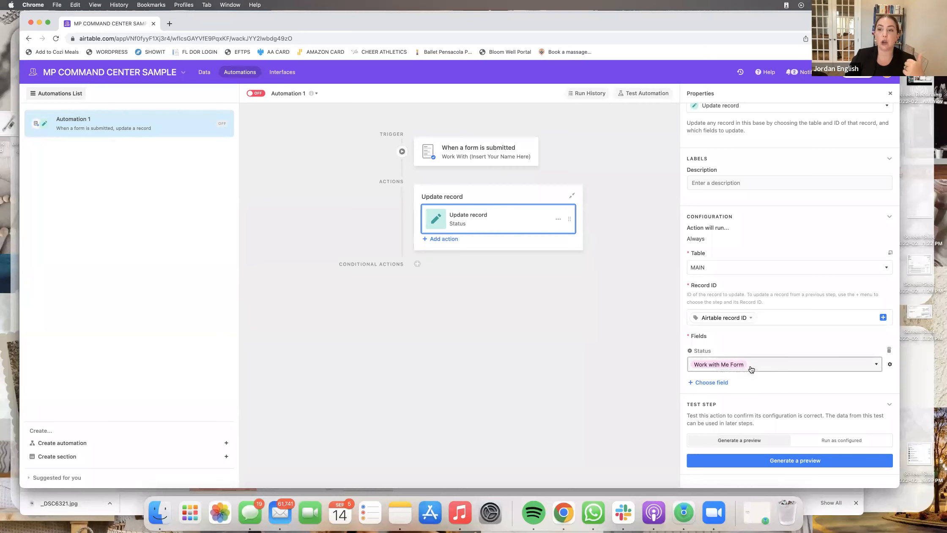
- Rename the form automation to NEW WORK WITH ME FORM, switch it on, and create a new automation
{"action": "left_click", "coordinate": [299, 94]}
{"action": "left_click", "coordinate": [302, 111]}
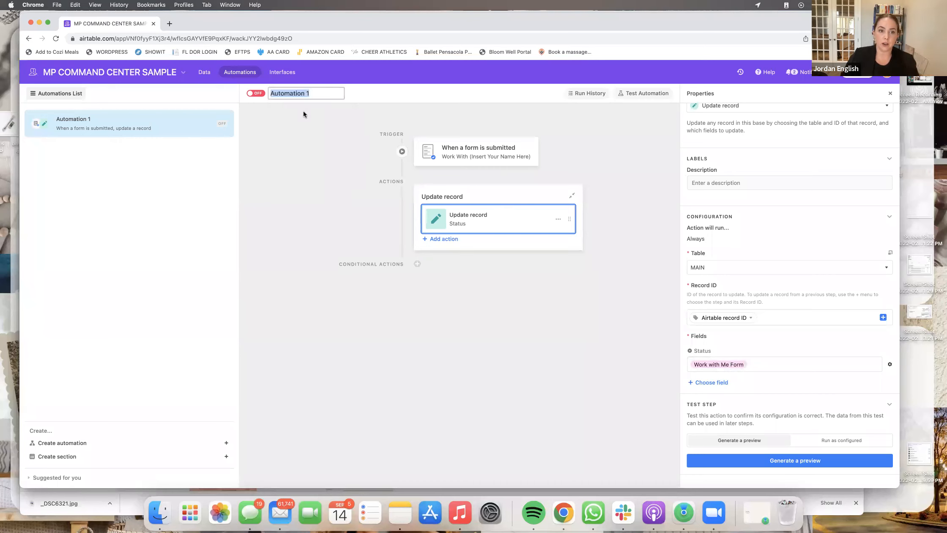
{"action": "type", "text": "NEW WORK "}
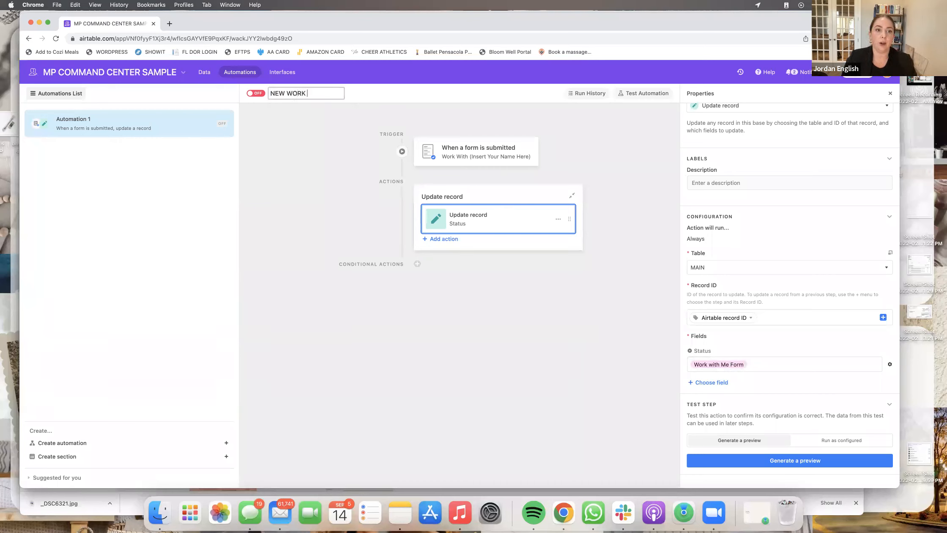
{"action": "type", "text": "WITH ME FORM"}
{"action": "key", "text": "Return"}
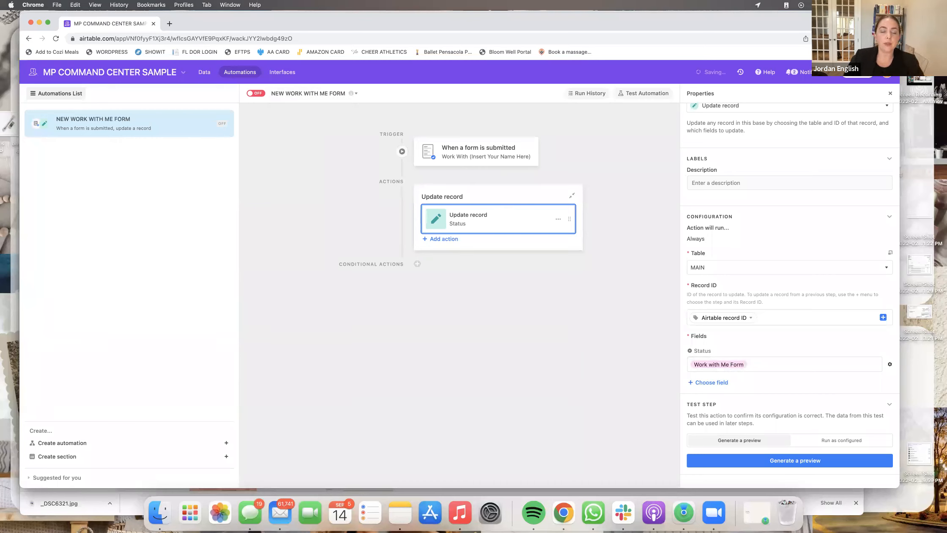
{"action": "left_click", "coordinate": [256, 94]}
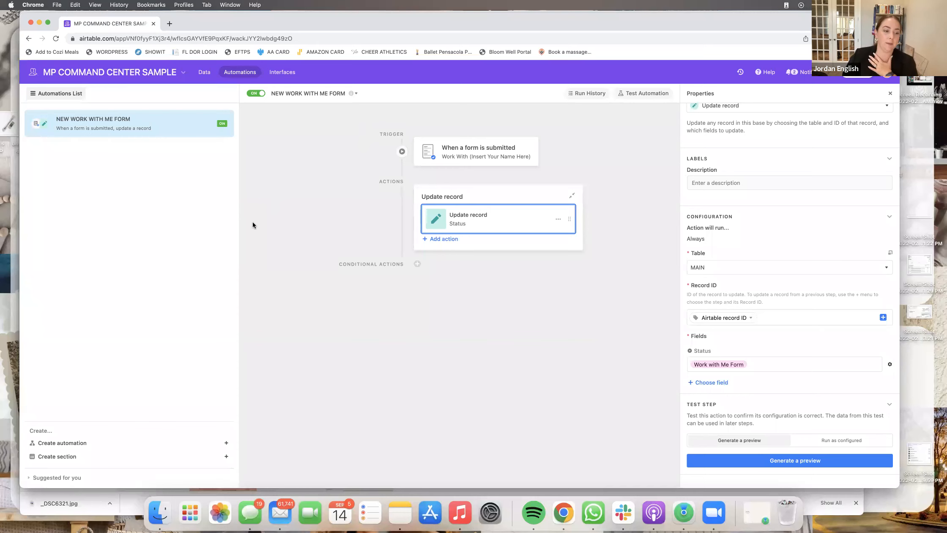
{"action": "left_click", "coordinate": [73, 442]}
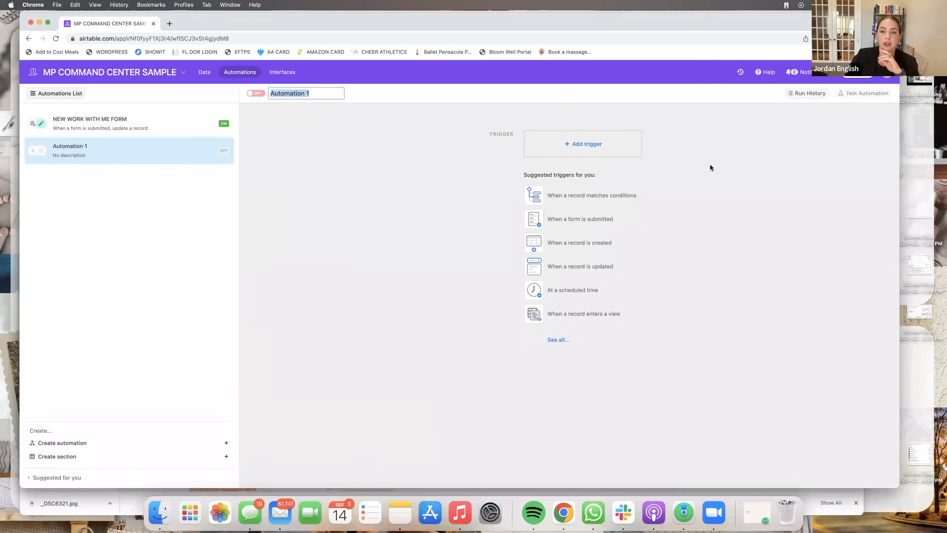
- Bring up the list of trigger types for the new Automation 1
{"action": "left_click", "coordinate": [567, 153]}
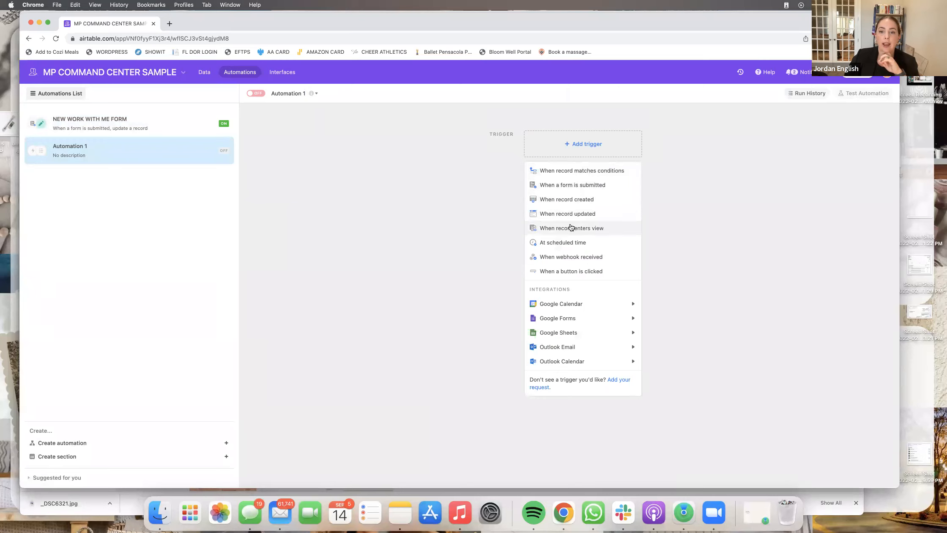
- Trigger on MAIN records matching conditions, starting with Next Follow Up Date is today
{"action": "left_click", "coordinate": [615, 173]}
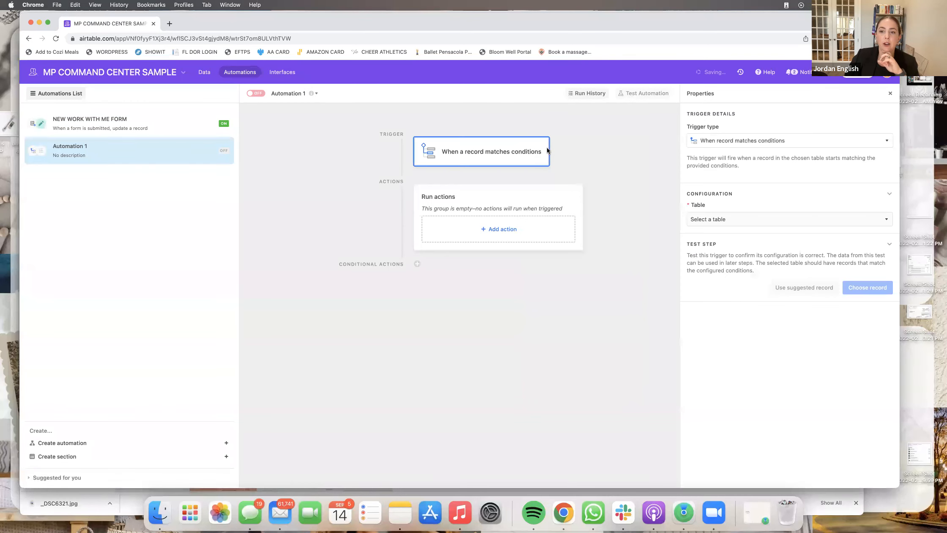
{"action": "left_click", "coordinate": [720, 225]}
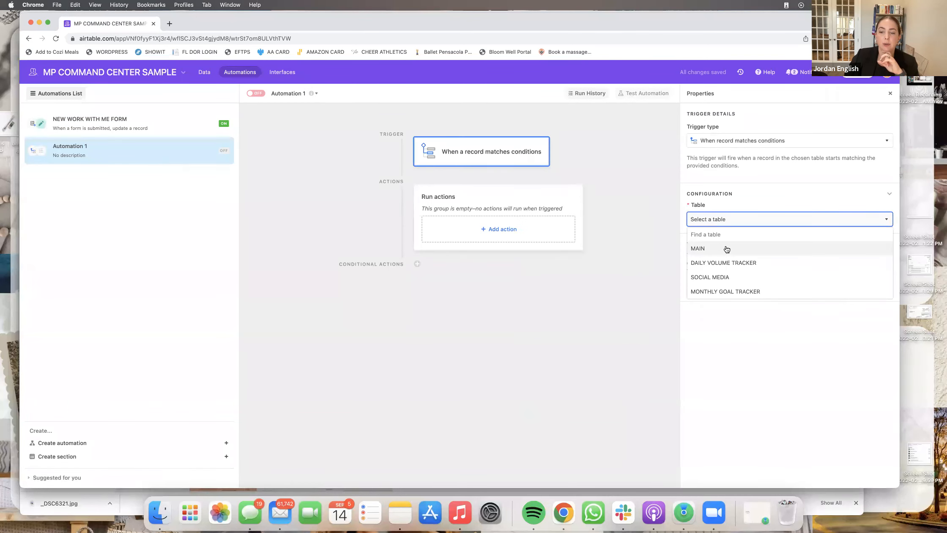
{"action": "left_click", "coordinate": [725, 248]}
{"action": "left_click", "coordinate": [729, 253]}
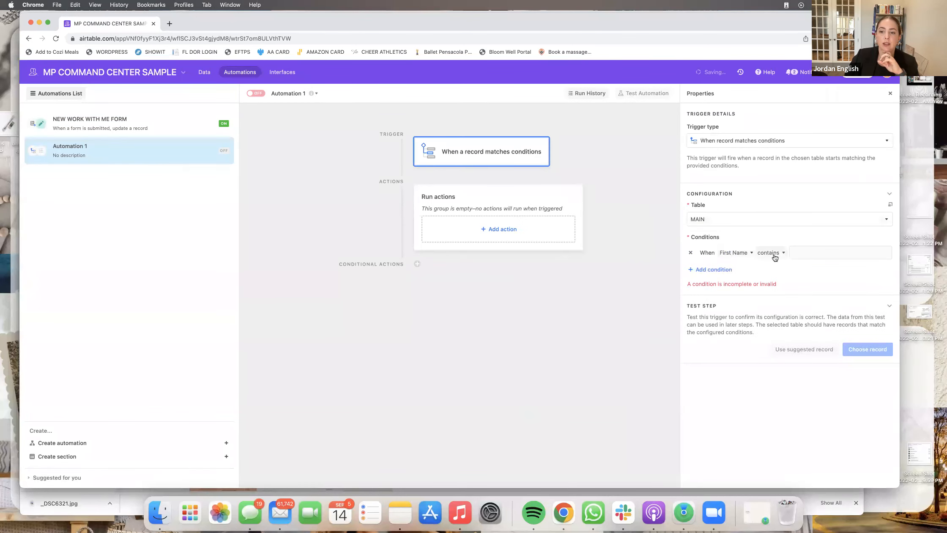
{"action": "left_click", "coordinate": [750, 253]}
{"action": "scroll", "coordinate": [759, 322], "scroll_direction": "down", "scroll_amount": 8}
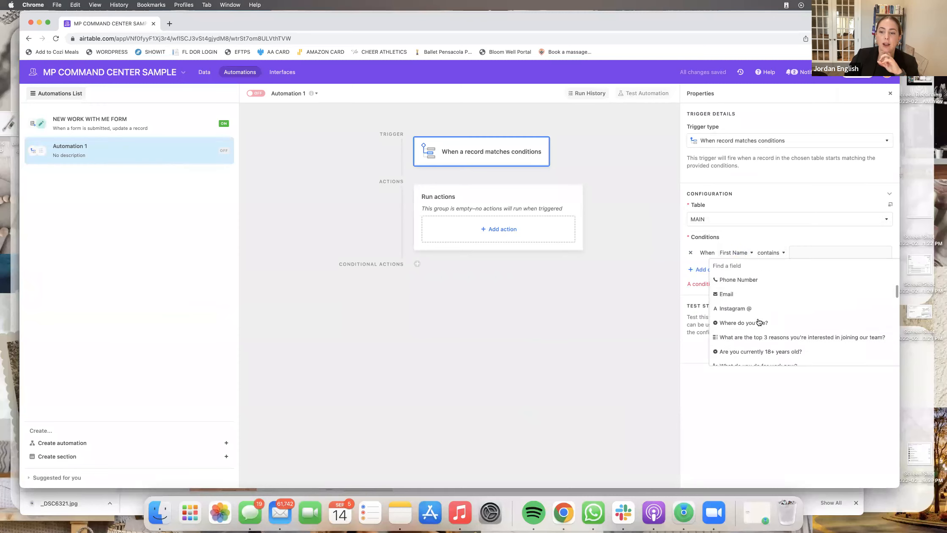
{"action": "scroll", "coordinate": [759, 323], "scroll_direction": "down", "scroll_amount": 8}
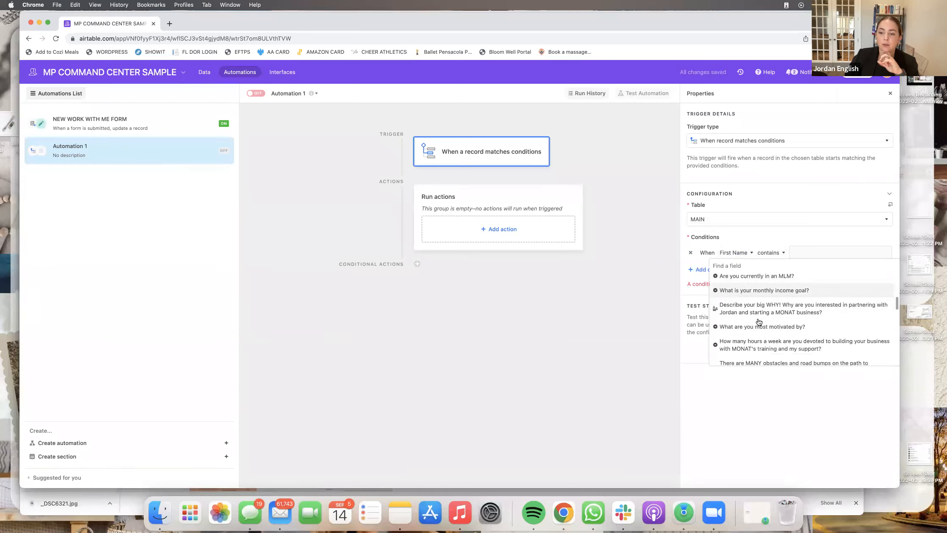
{"action": "scroll", "coordinate": [759, 323], "scroll_direction": "down", "scroll_amount": 2}
{"action": "scroll", "coordinate": [752, 324], "scroll_direction": "up", "scroll_amount": 4}
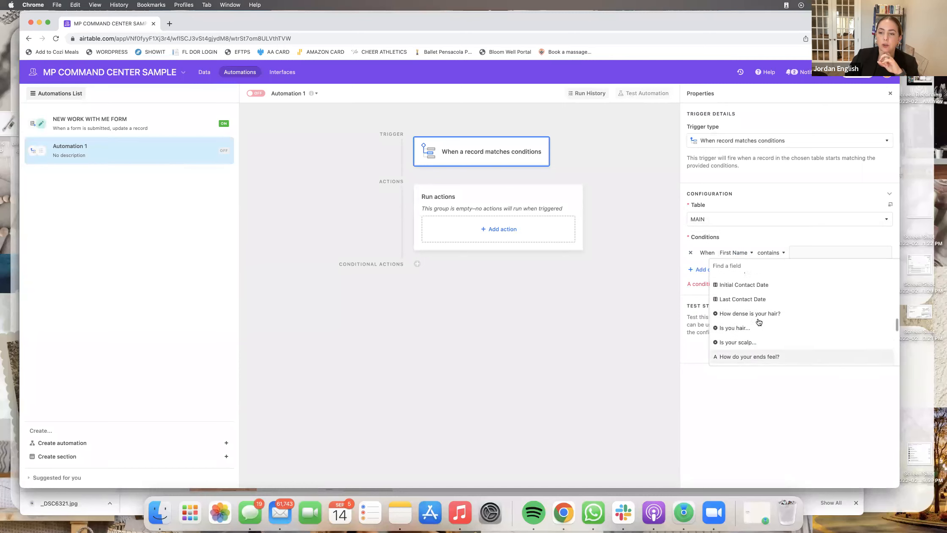
{"action": "scroll", "coordinate": [740, 323], "scroll_direction": "down", "scroll_amount": 5}
{"action": "scroll", "coordinate": [738, 323], "scroll_direction": "down", "scroll_amount": 5}
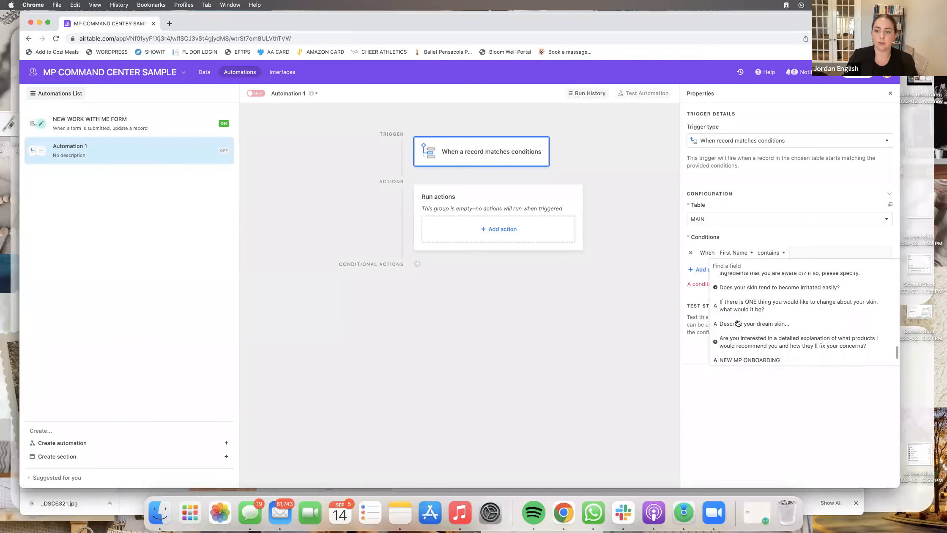
{"action": "type", "text": "FOLLOW"}
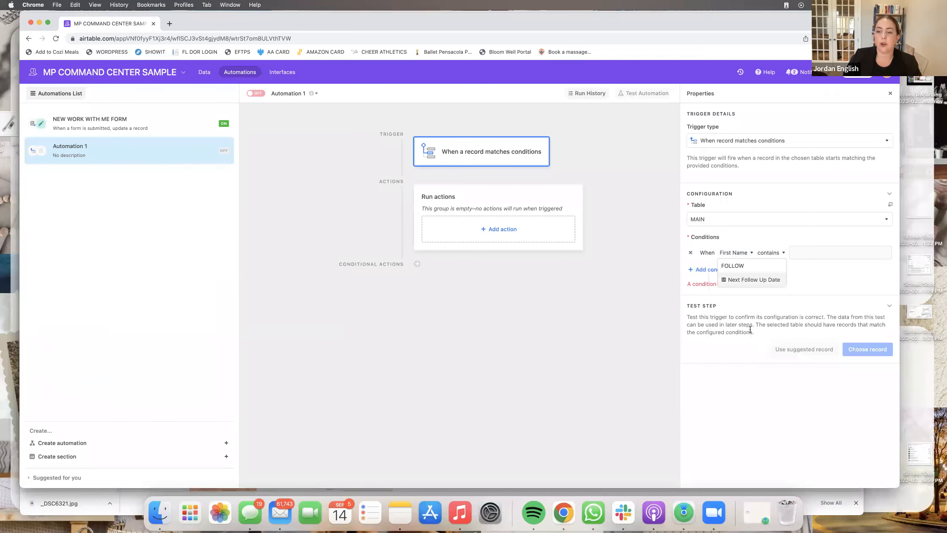
{"action": "left_click", "coordinate": [746, 281]}
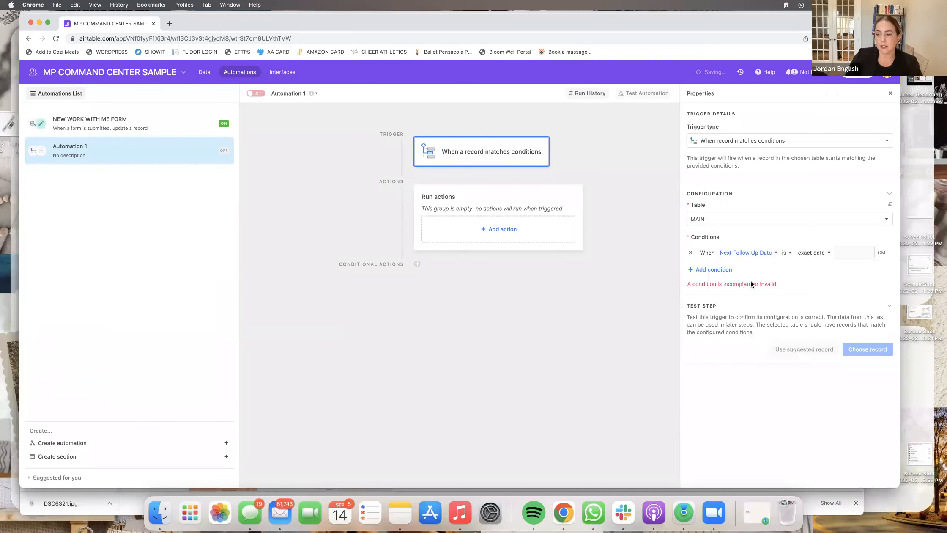
{"action": "left_click", "coordinate": [824, 253]}
{"action": "scroll", "coordinate": [829, 274], "scroll_direction": "up", "scroll_amount": 5}
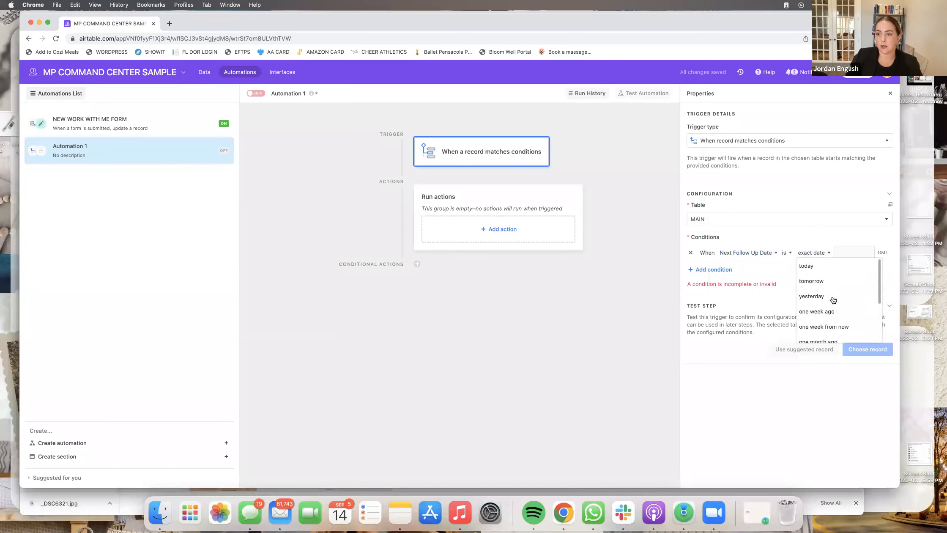
{"action": "left_click", "coordinate": [816, 268]}
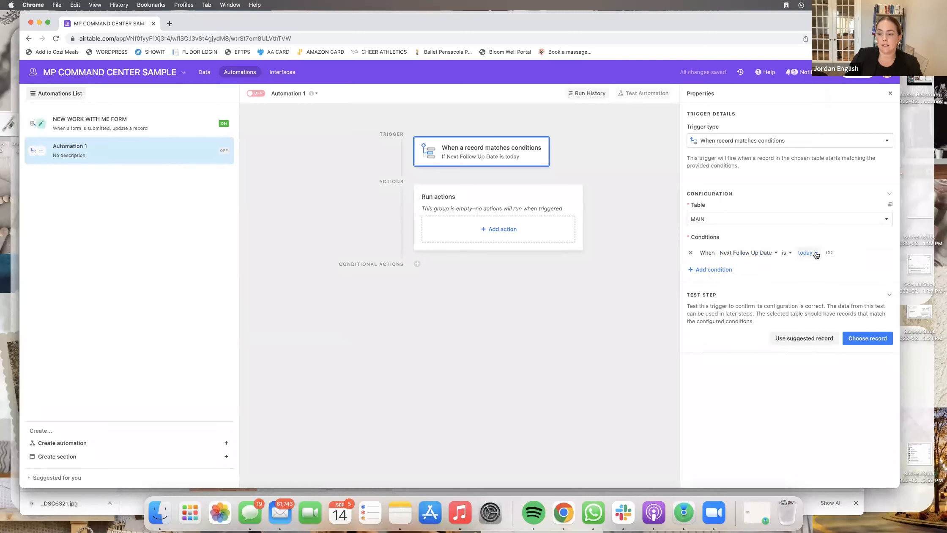
- Add a second condition requiring Next Follow Up Date is not empty
{"action": "left_click", "coordinate": [723, 273]}
{"action": "left_click", "coordinate": [742, 268]}
{"action": "scroll", "coordinate": [743, 320], "scroll_direction": "down", "scroll_amount": 3}
{"action": "type", "text": "FOLLOW"}
{"action": "left_click", "coordinate": [761, 295]}
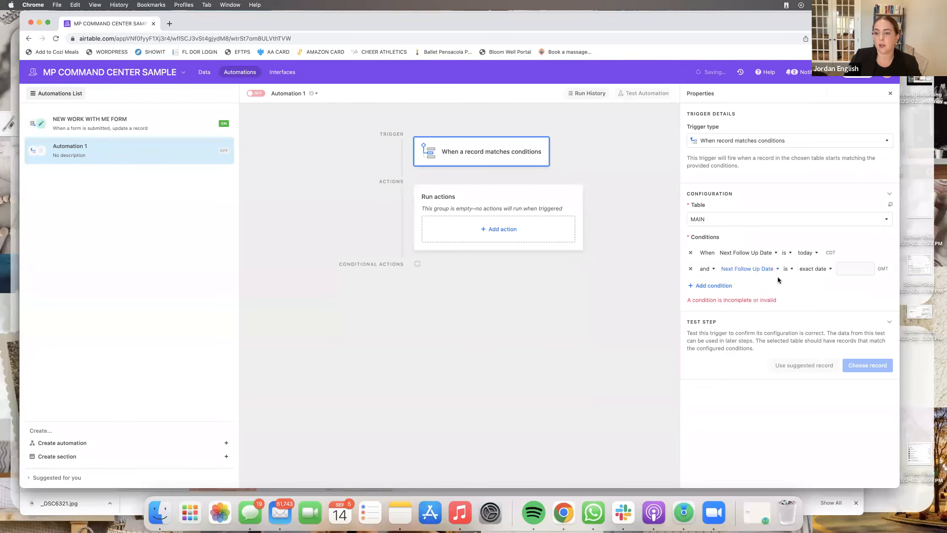
{"action": "left_click", "coordinate": [814, 268]}
{"action": "left_click", "coordinate": [787, 269]}
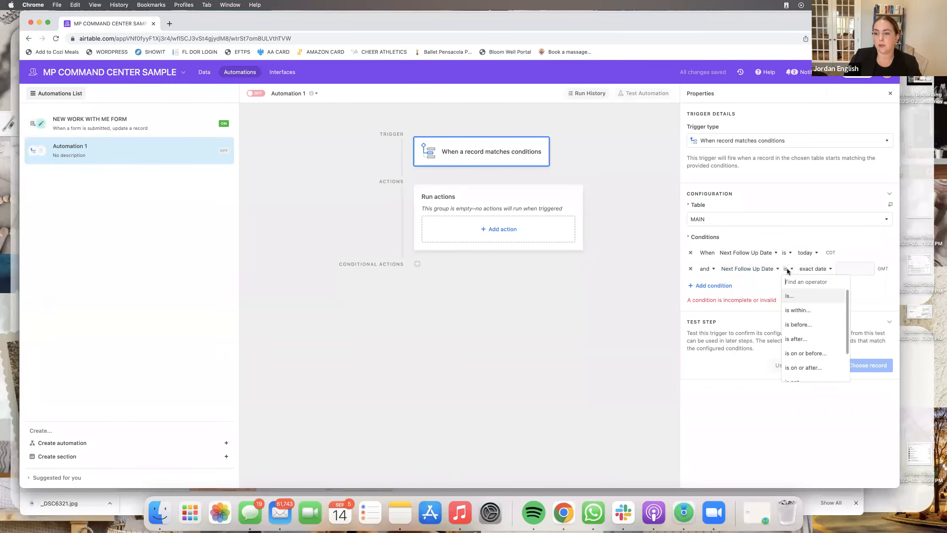
{"action": "scroll", "coordinate": [801, 330], "scroll_direction": "down", "scroll_amount": 3}
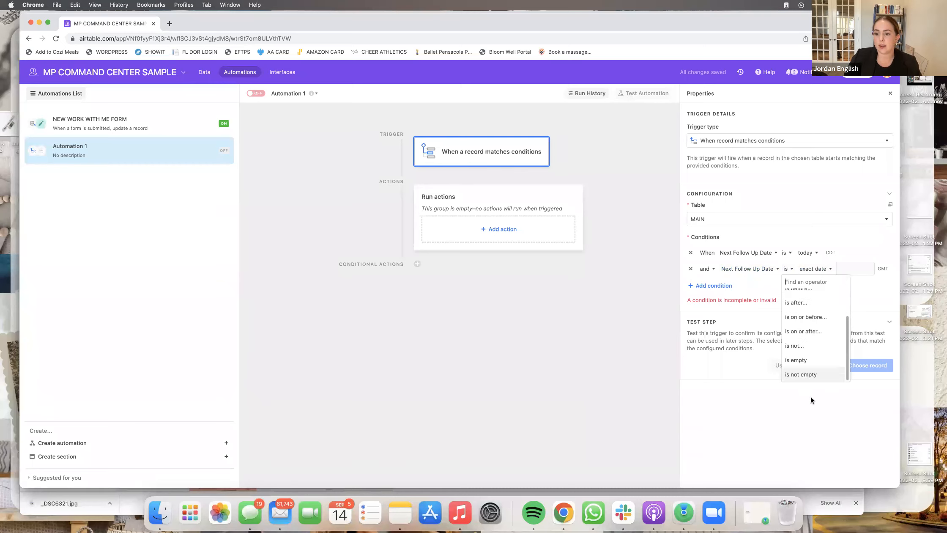
{"action": "left_click", "coordinate": [804, 375]}
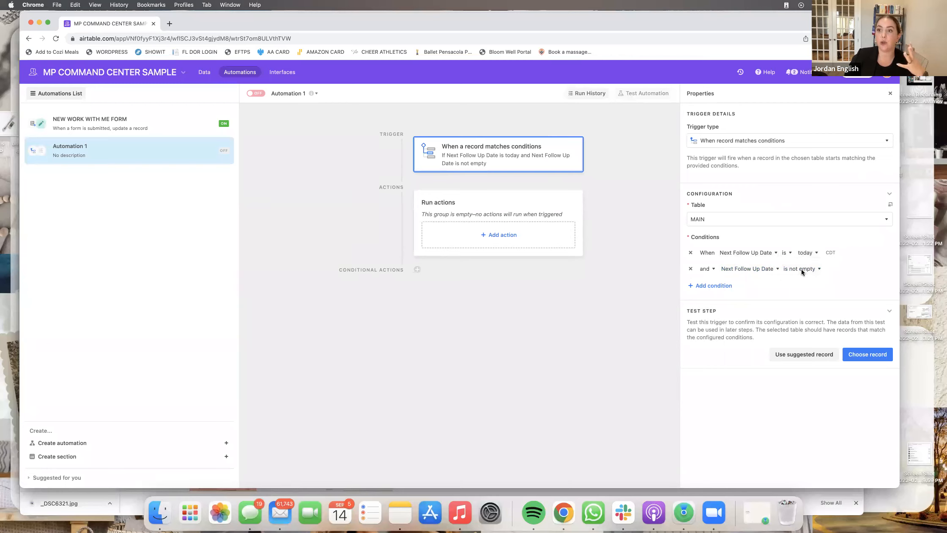
- Add a Send an email action addressed to the owner's email address
{"action": "left_click", "coordinate": [512, 232]}
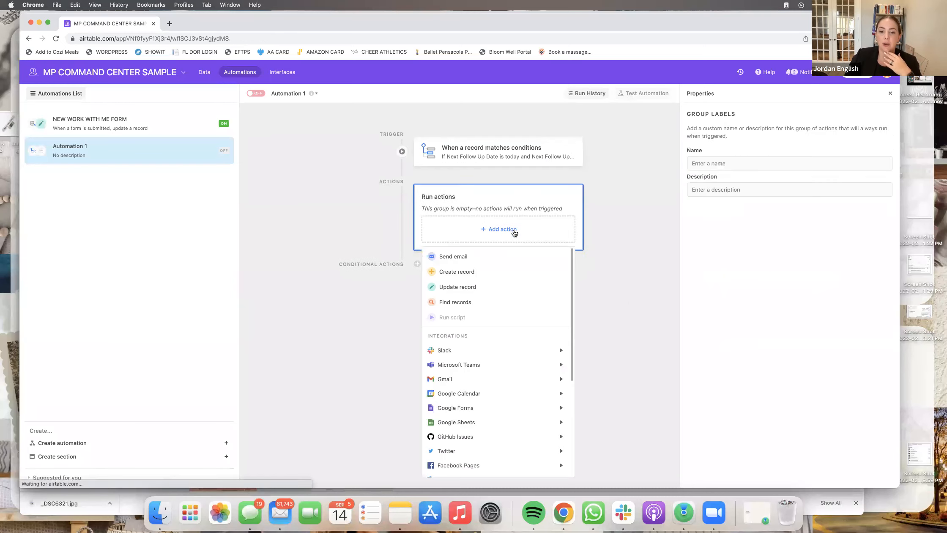
{"action": "left_click", "coordinate": [462, 260]}
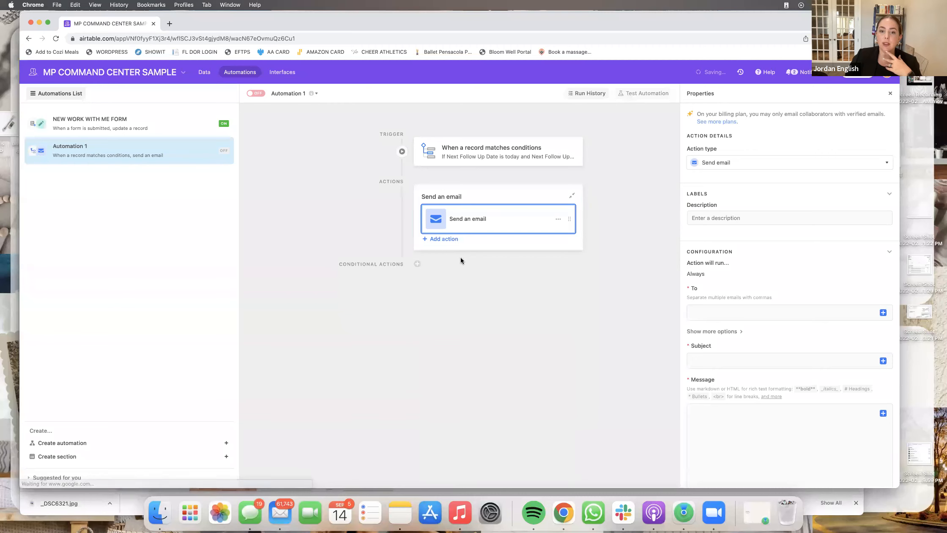
{"action": "left_click", "coordinate": [732, 217]}
{"action": "left_click", "coordinate": [741, 306]}
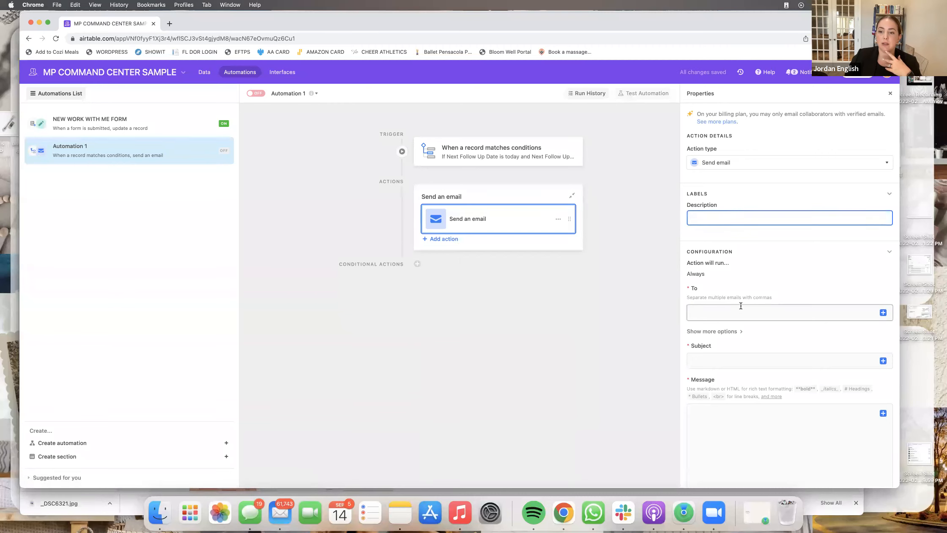
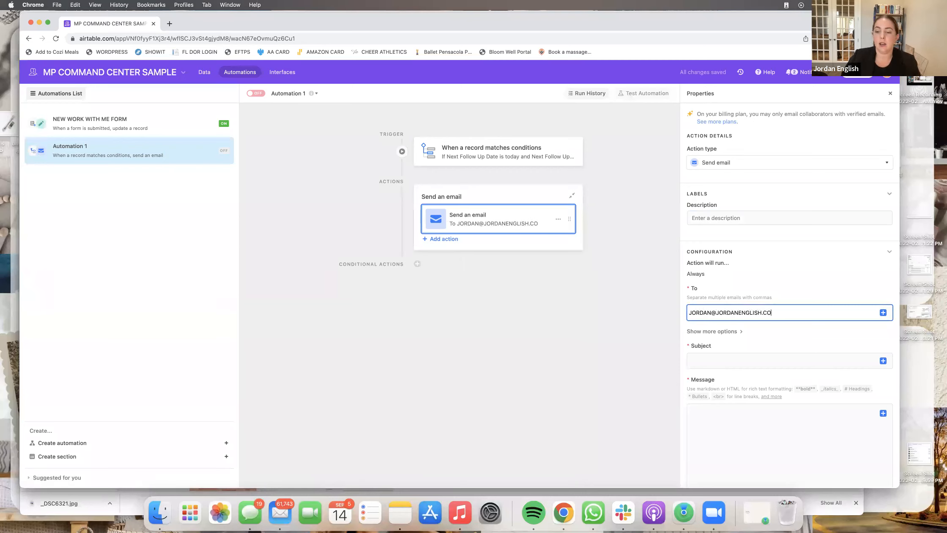
- Set the email subject to DAILY FOLLOW UPS and place the cursor in the Message box
{"action": "left_click", "coordinate": [770, 359]}
{"action": "type", "text": "DA"}
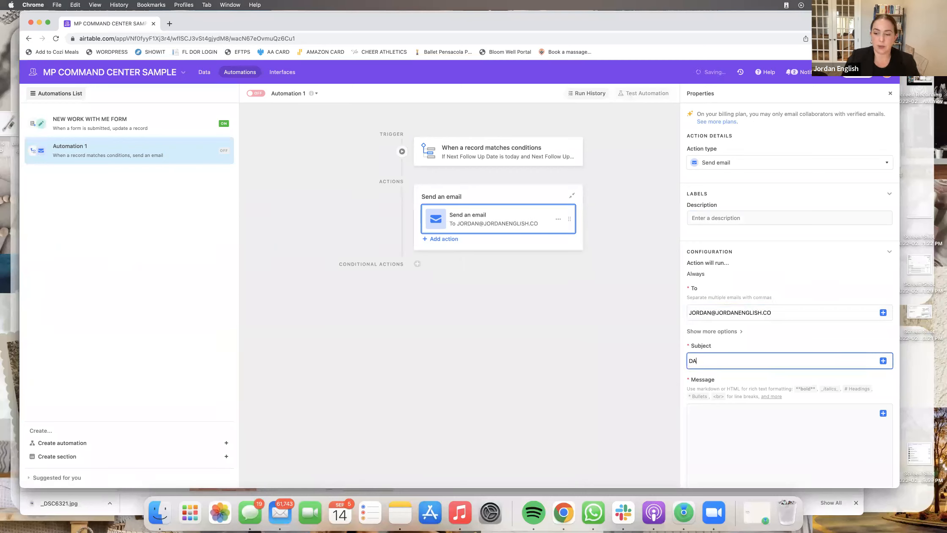
{"action": "type", "text": "ILY FOLLOW UPS"}
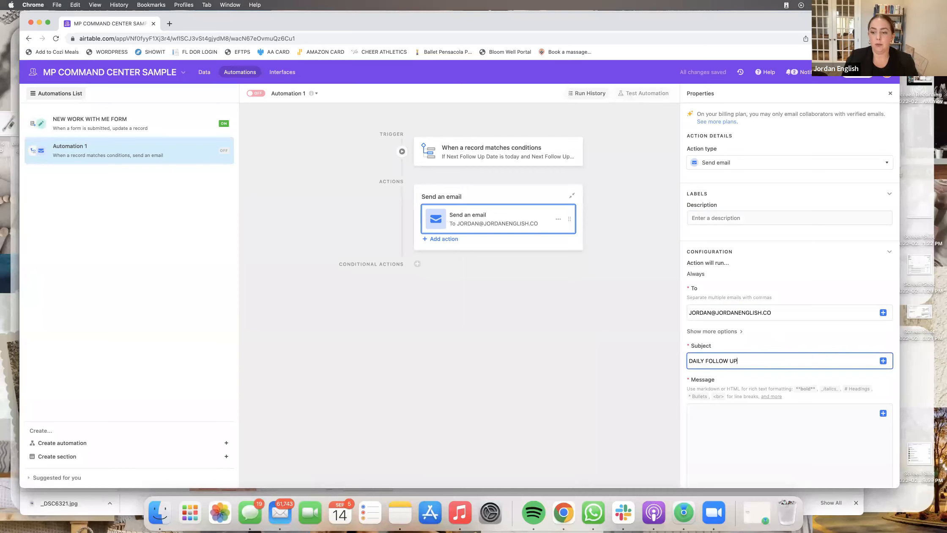
{"action": "scroll", "coordinate": [801, 371], "scroll_direction": "down", "scroll_amount": 5}
{"action": "left_click", "coordinate": [820, 328]}
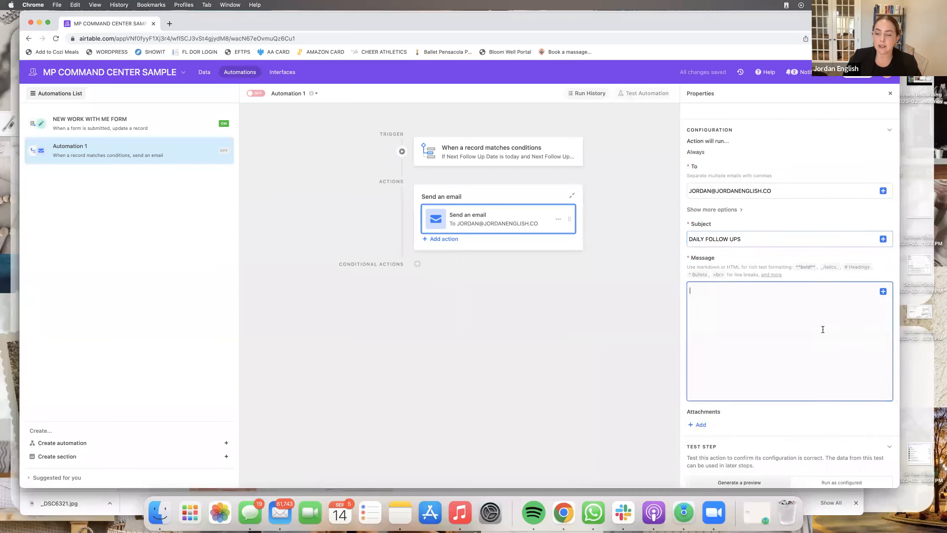
- Remove the Airtable record ID token accidentally inserted into the message
{"action": "left_click", "coordinate": [883, 291]}
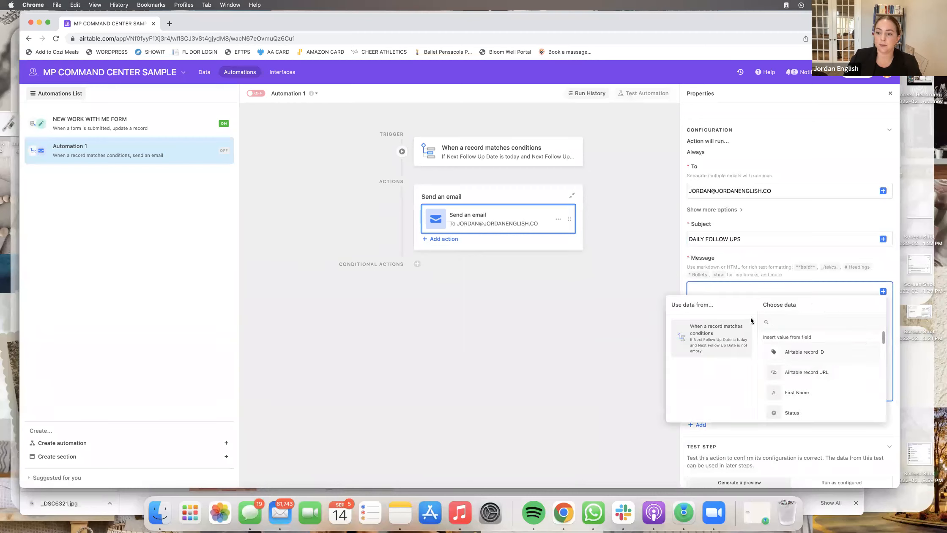
{"action": "left_click", "coordinate": [809, 352]}
{"action": "scroll", "coordinate": [808, 352], "scroll_direction": "down", "scroll_amount": 2}
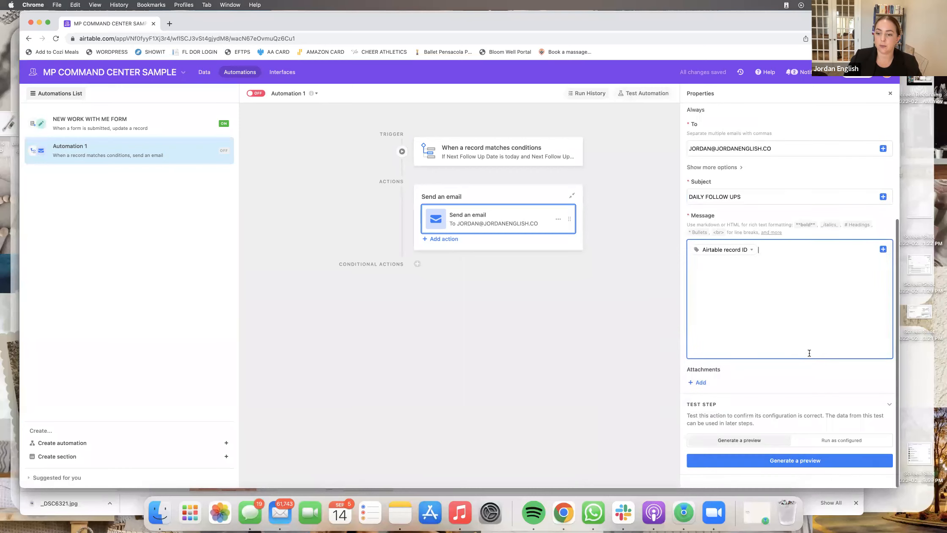
{"action": "left_click", "coordinate": [883, 250]}
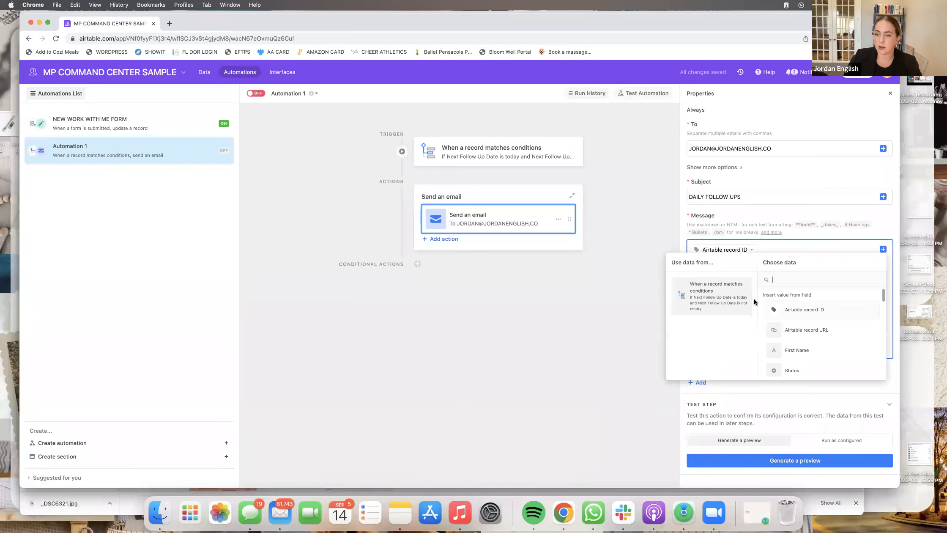
{"action": "scroll", "coordinate": [818, 330], "scroll_direction": "down", "scroll_amount": 3}
{"action": "scroll", "coordinate": [817, 331], "scroll_direction": "up", "scroll_amount": 3}
{"action": "left_click", "coordinate": [849, 249]}
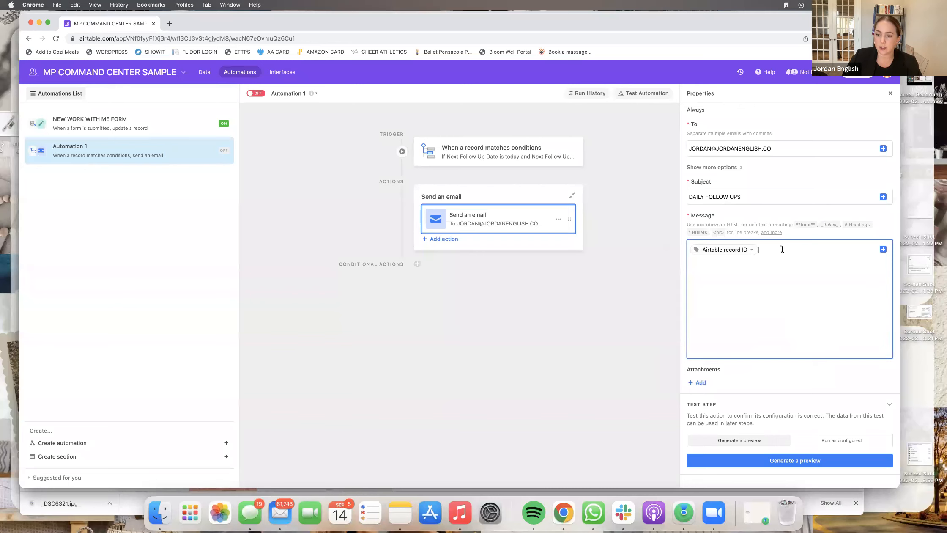
{"action": "key", "text": "BackSpace"}
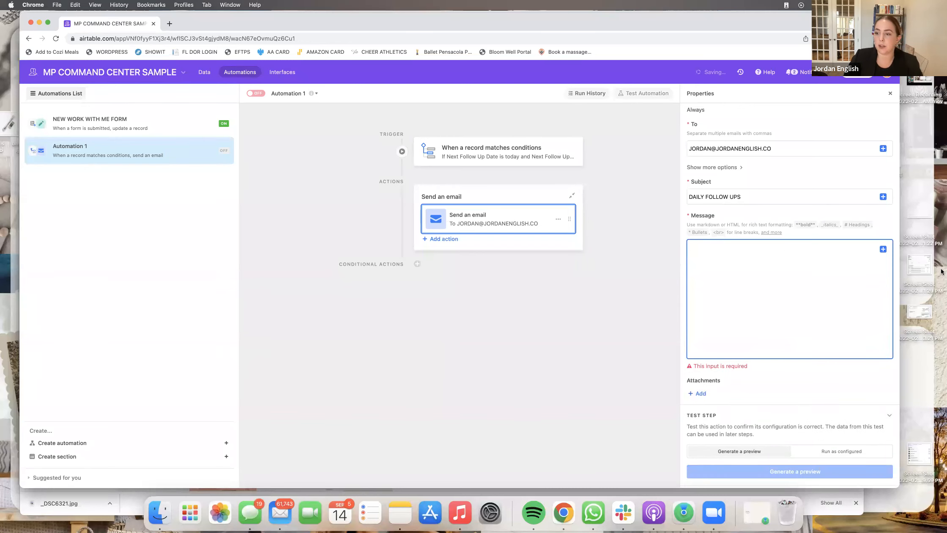
- Insert the First Name, Last Name and Contact Type field tokens into the message
{"action": "left_click", "coordinate": [883, 249]}
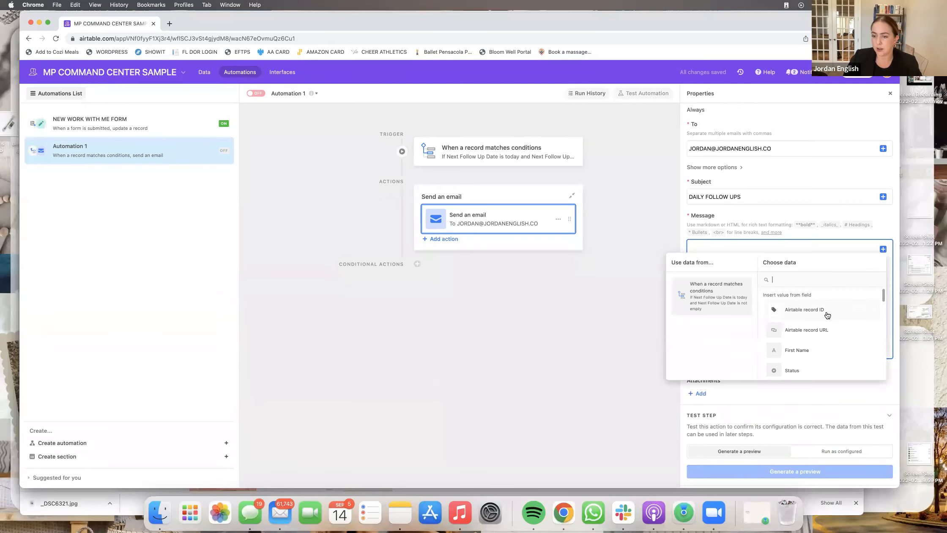
{"action": "scroll", "coordinate": [824, 317], "scroll_direction": "down", "scroll_amount": 1}
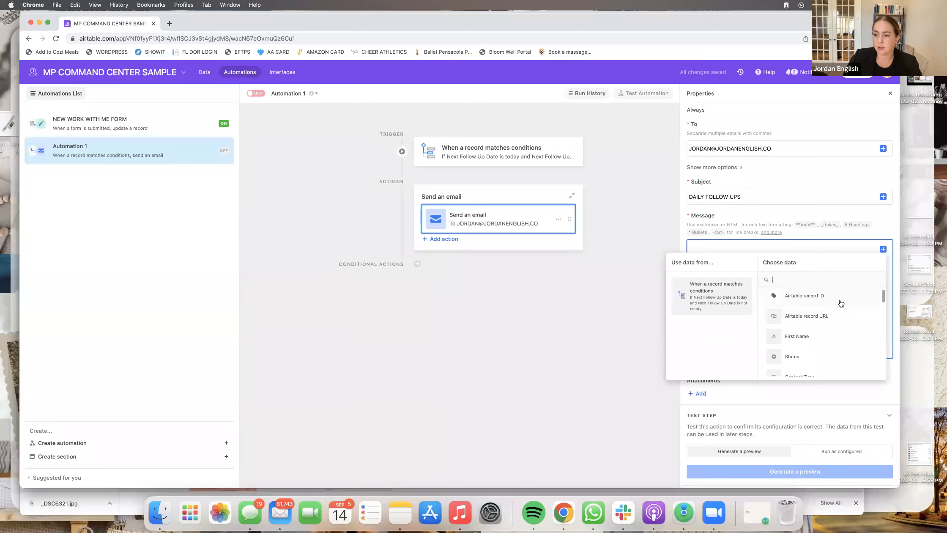
{"action": "left_click", "coordinate": [834, 336]}
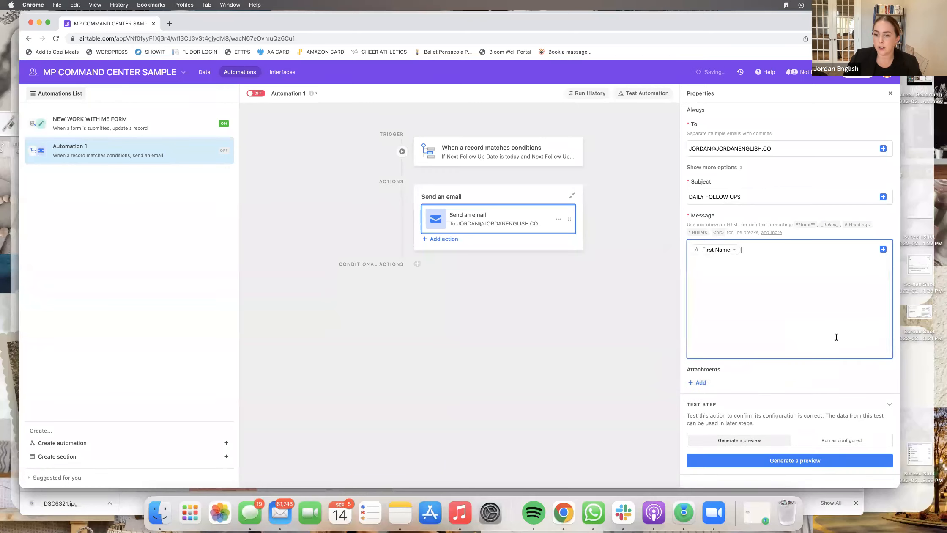
{"action": "left_click", "coordinate": [883, 249]}
{"action": "scroll", "coordinate": [834, 353], "scroll_direction": "down", "scroll_amount": 2}
{"action": "scroll", "coordinate": [835, 358], "scroll_direction": "down", "scroll_amount": 10}
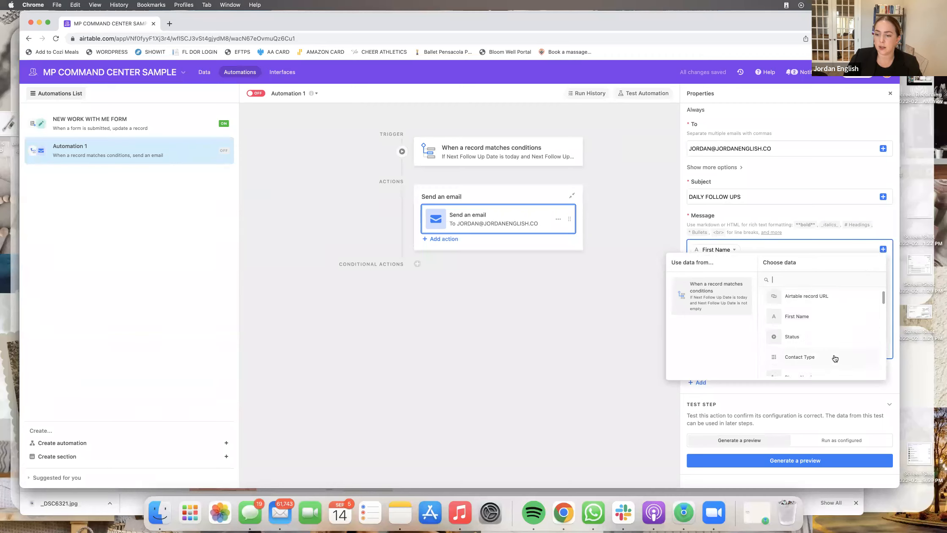
{"action": "scroll", "coordinate": [835, 358], "scroll_direction": "down", "scroll_amount": 2}
{"action": "type", "text": "LAS"}
{"action": "left_click", "coordinate": [818, 347]}
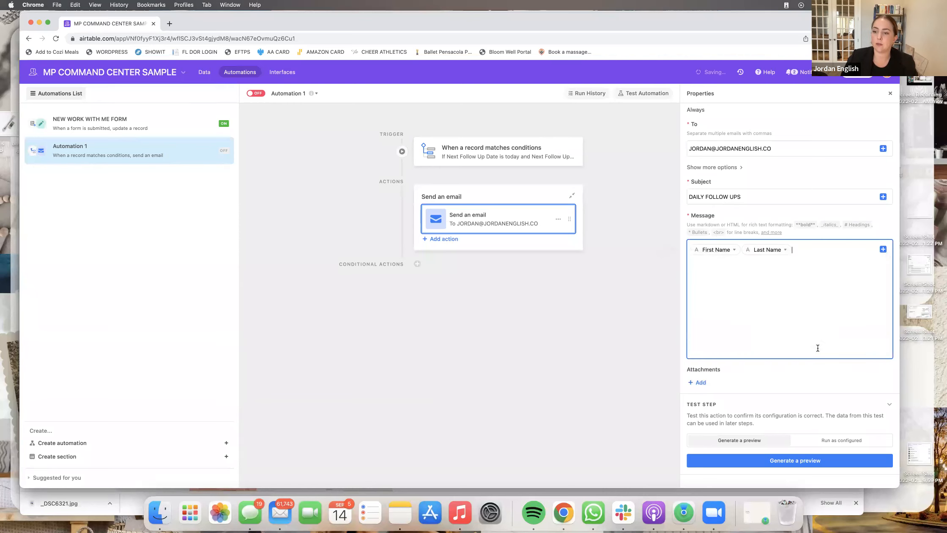
{"action": "left_click", "coordinate": [882, 250]}
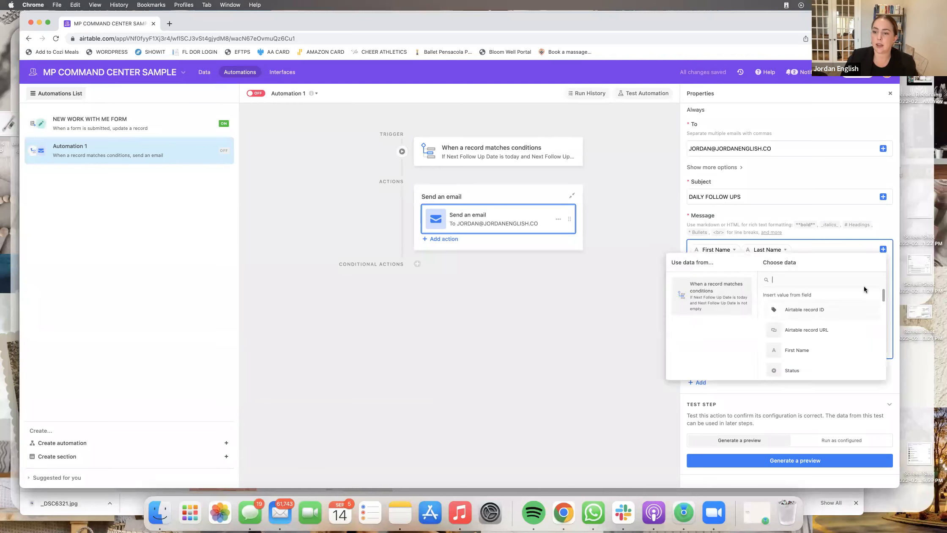
{"action": "scroll", "coordinate": [845, 319], "scroll_direction": "down", "scroll_amount": 2}
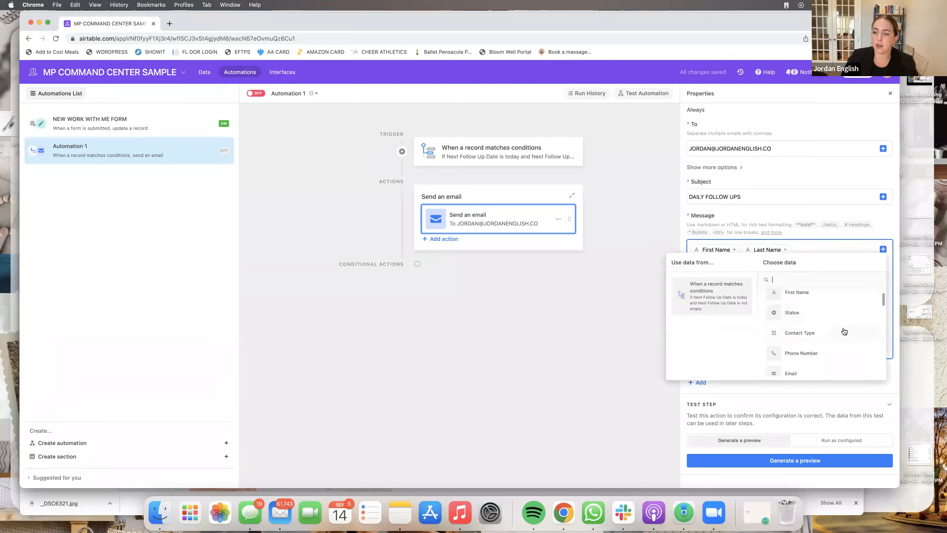
{"action": "left_click", "coordinate": [843, 332]}
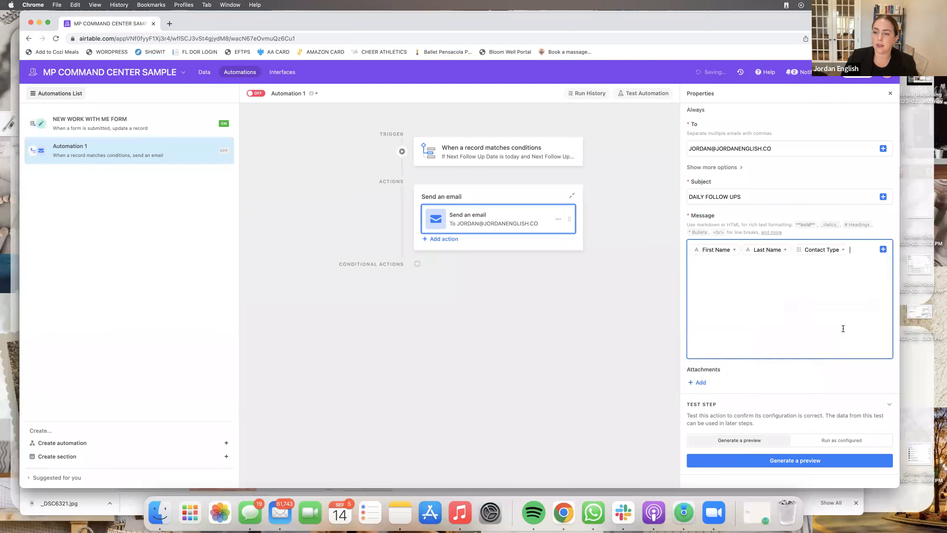
{"action": "left_click", "coordinate": [883, 249]}
{"action": "scroll", "coordinate": [842, 297], "scroll_direction": "down", "scroll_amount": 1}
{"action": "scroll", "coordinate": [843, 297], "scroll_direction": "down", "scroll_amount": 1}
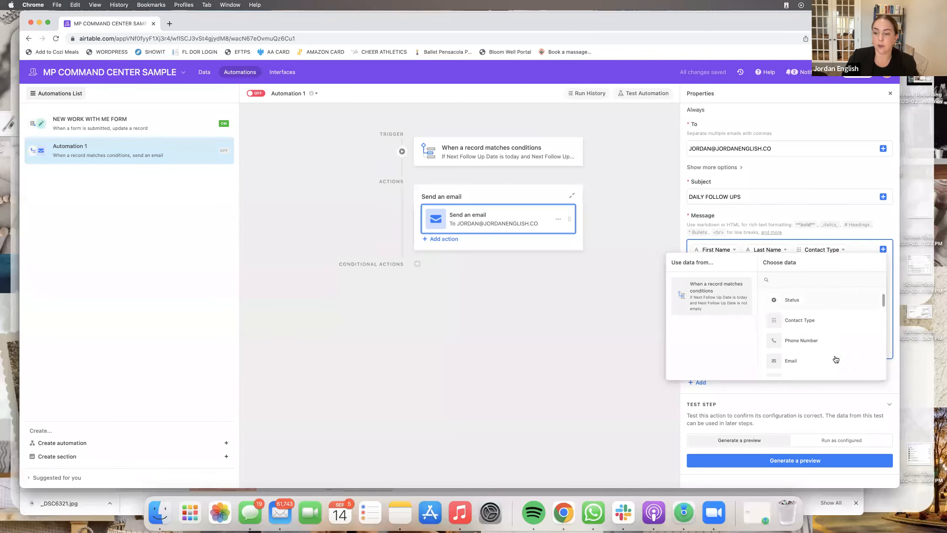
{"action": "left_click", "coordinate": [831, 406]}
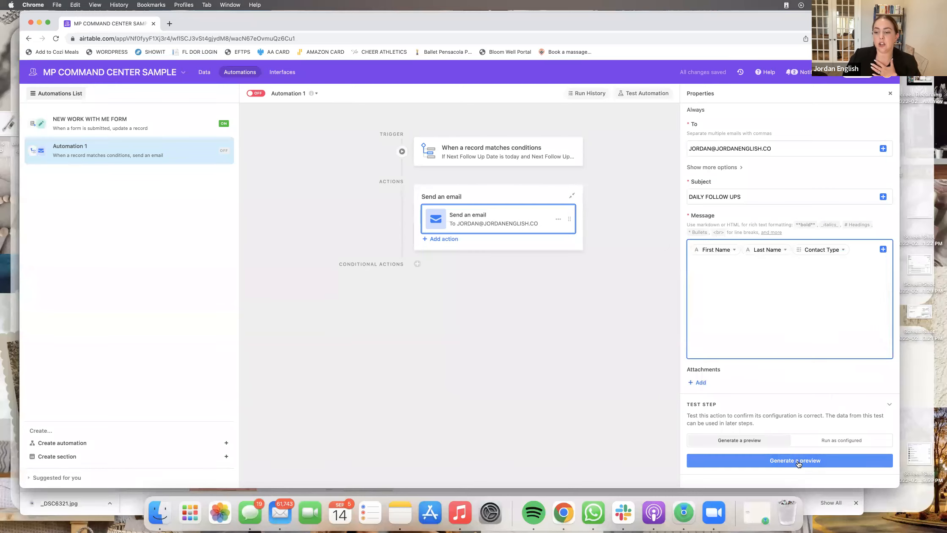
{"action": "left_click", "coordinate": [797, 462]}
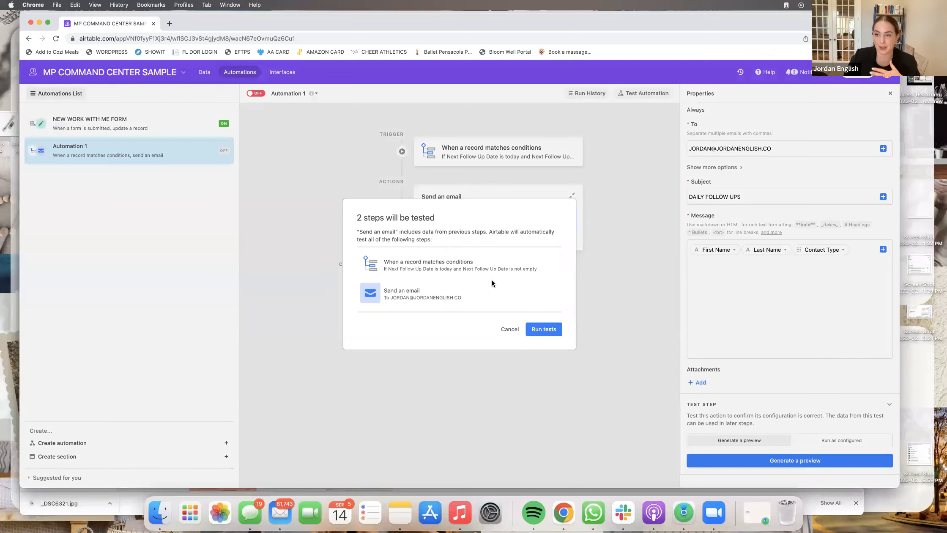
{"action": "left_click", "coordinate": [642, 239]}
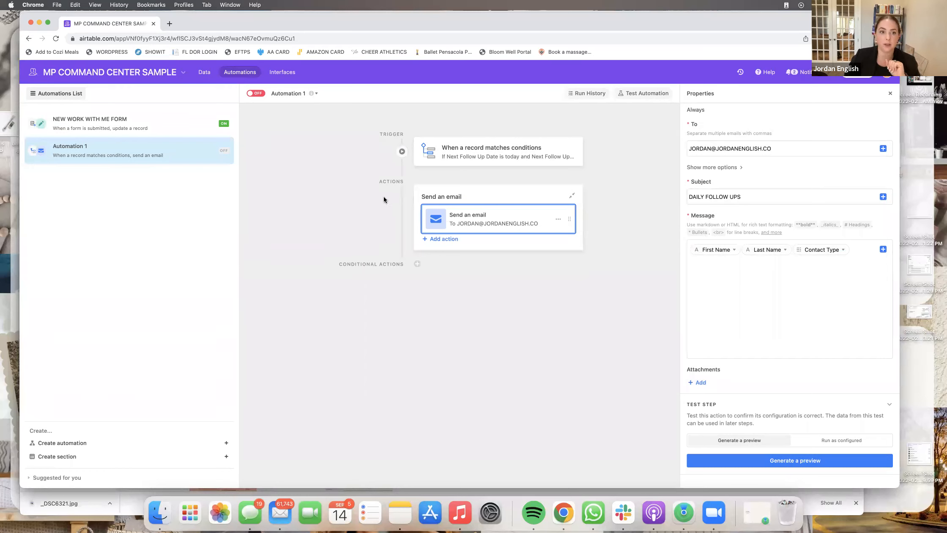
- Rename the automation to DAILY FOLLOW UPS and return to the data grid, leaving it off
{"action": "left_click", "coordinate": [301, 93]}
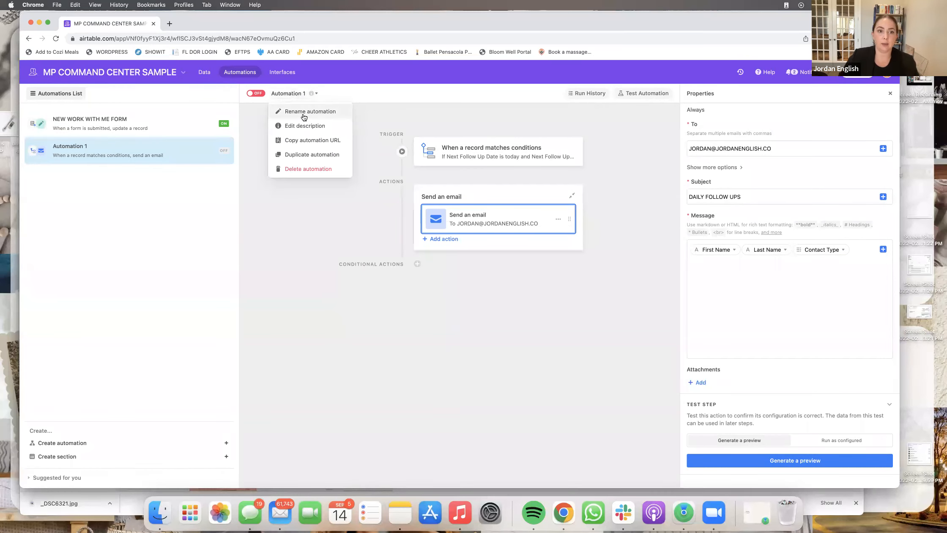
{"action": "left_click", "coordinate": [310, 111]}
{"action": "type", "text": "DAILY FOLLOW UPS"}
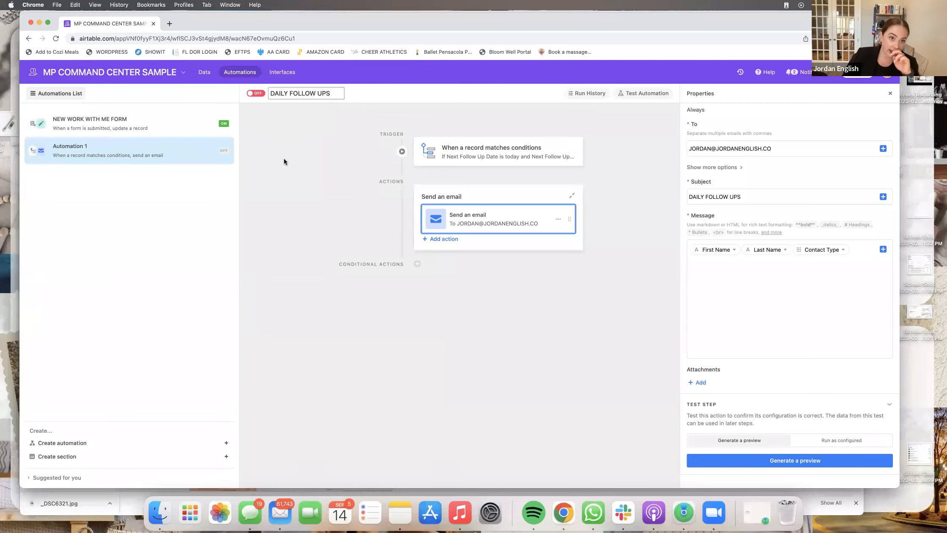
{"action": "key", "text": "Return"}
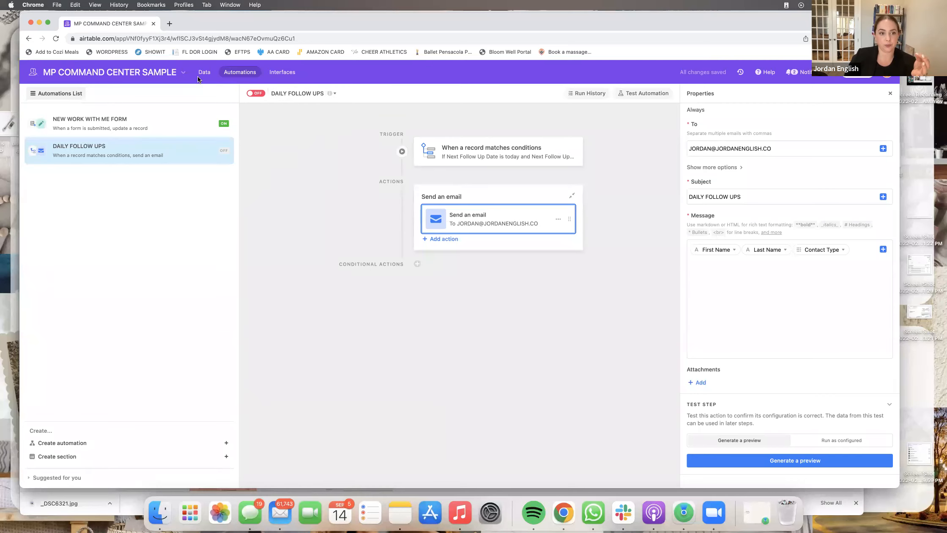
{"action": "left_click", "coordinate": [199, 73]}
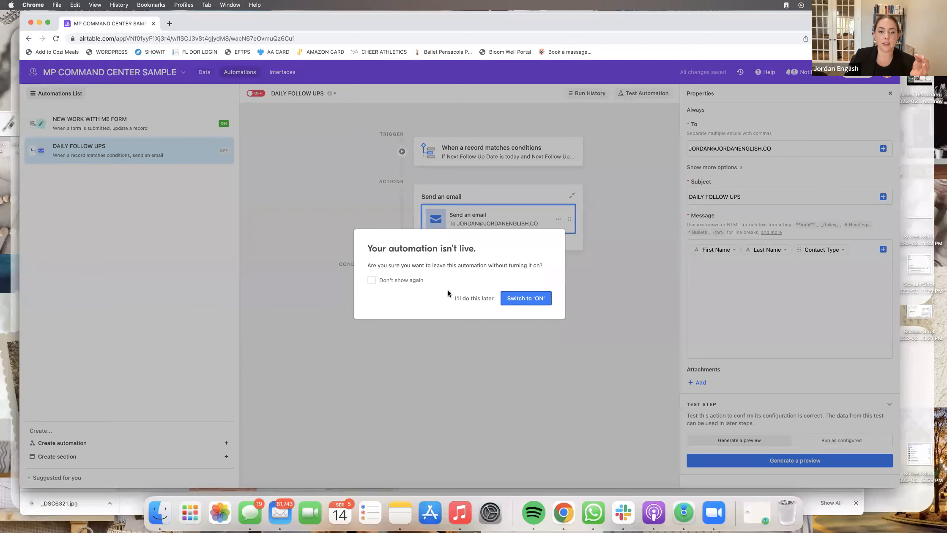
{"action": "left_click", "coordinate": [483, 299]}
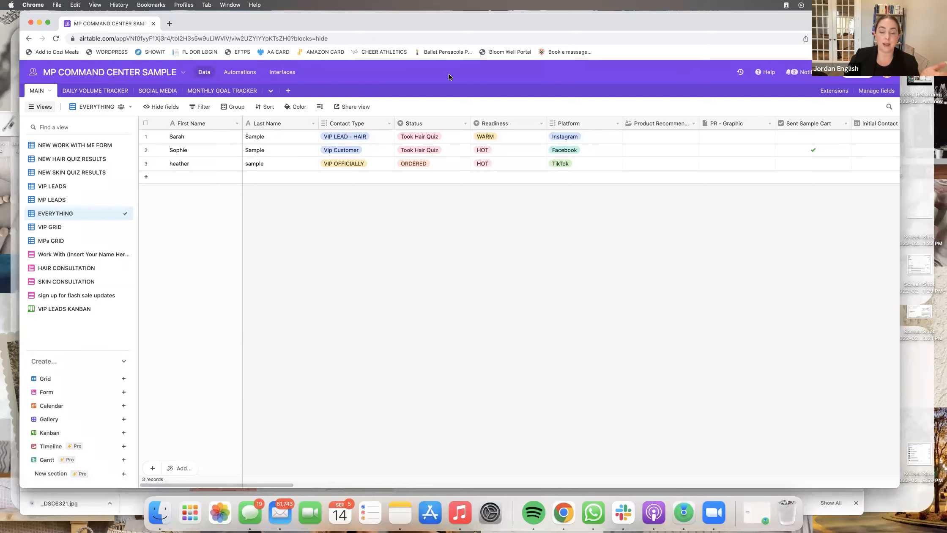
- Open the Work With (Insert Your Name Here) form and select its private share link
{"action": "scroll", "coordinate": [617, 172], "scroll_direction": "right", "scroll_amount": 10}
{"action": "scroll", "coordinate": [647, 164], "scroll_direction": "left", "scroll_amount": 10}
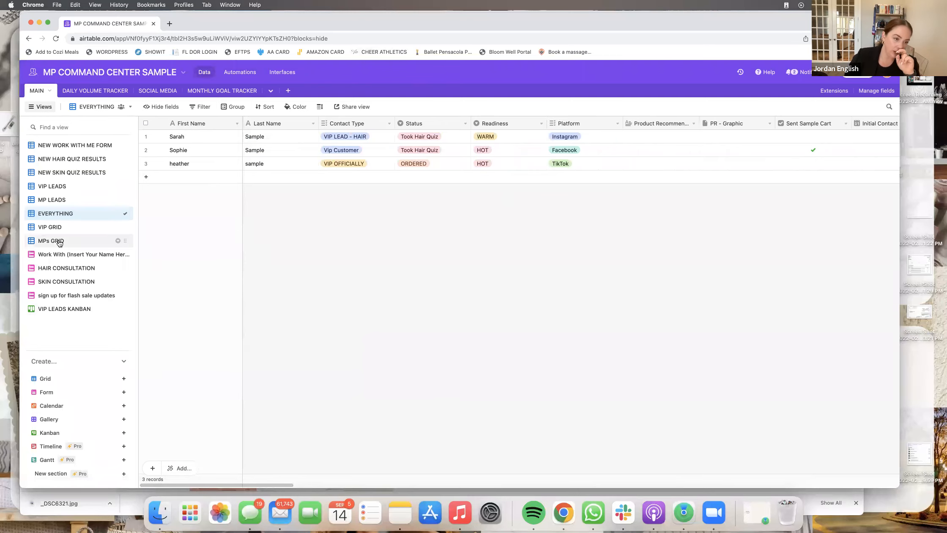
{"action": "left_click", "coordinate": [64, 258]}
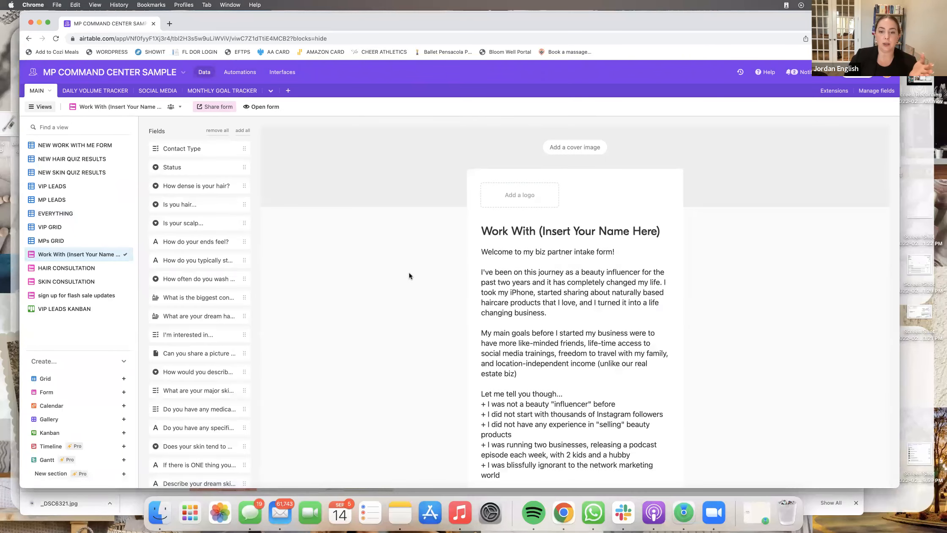
{"action": "scroll", "coordinate": [409, 276], "scroll_direction": "down", "scroll_amount": 20}
{"action": "scroll", "coordinate": [409, 276], "scroll_direction": "up", "scroll_amount": 14}
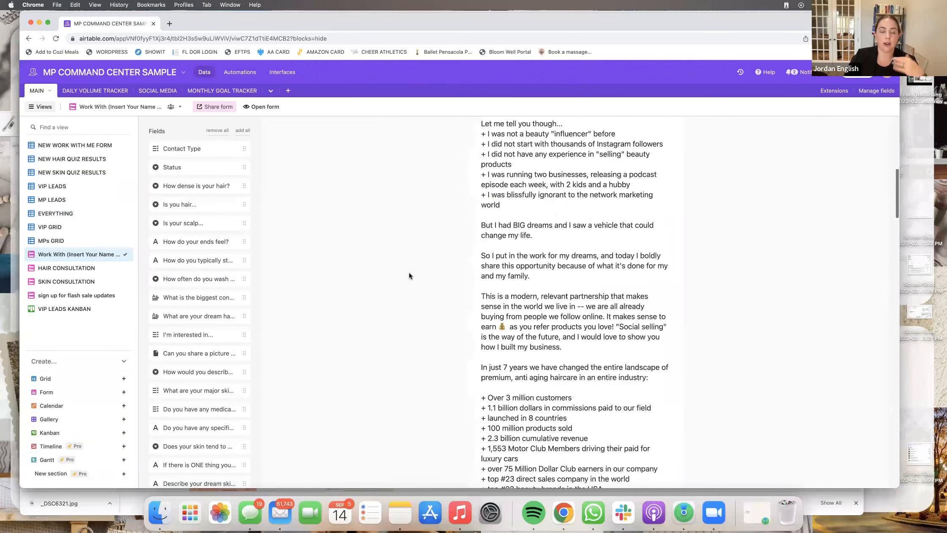
{"action": "scroll", "coordinate": [409, 276], "scroll_direction": "up", "scroll_amount": 5}
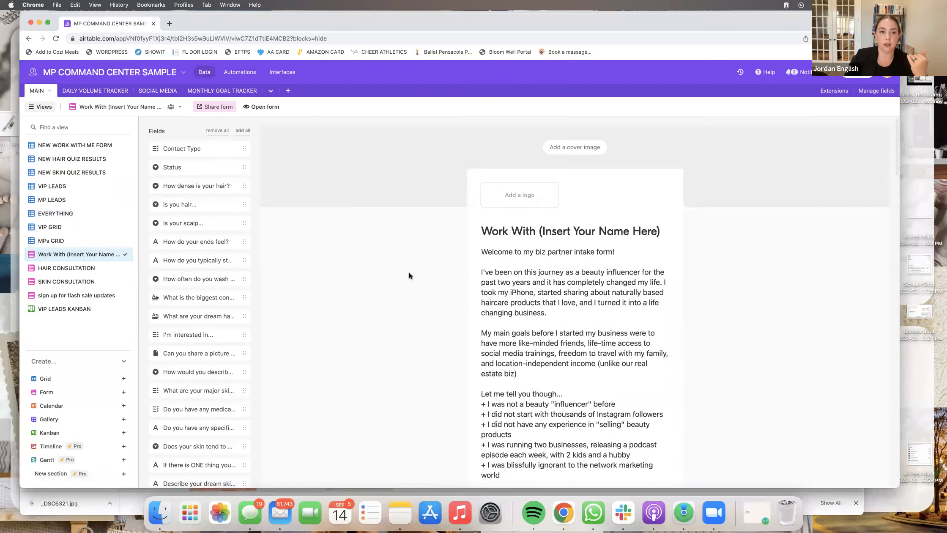
{"action": "left_click", "coordinate": [216, 106]}
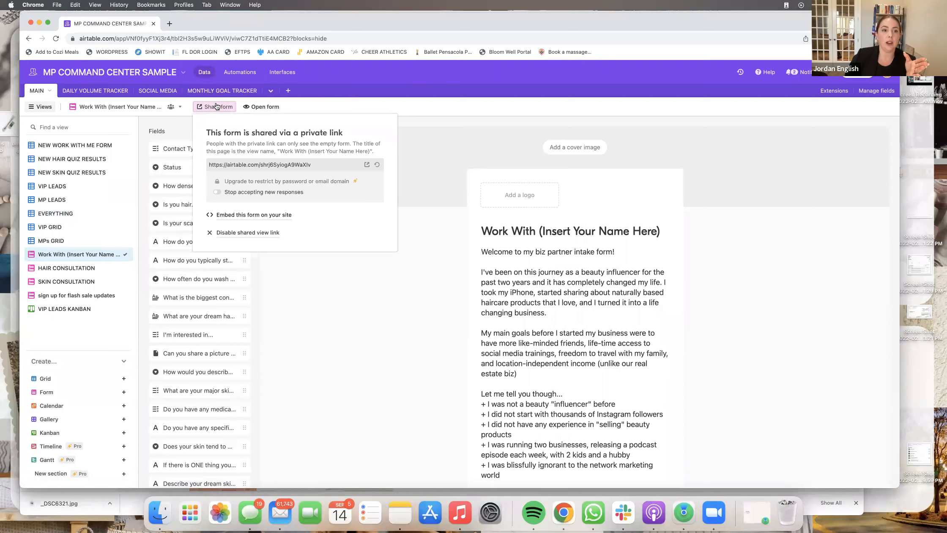
{"action": "left_click", "coordinate": [334, 165]}
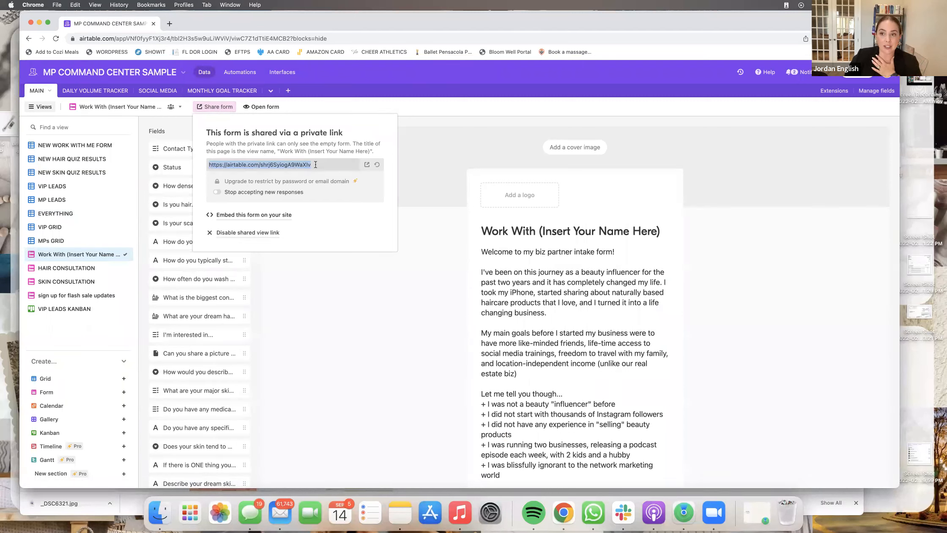
{"action": "left_click", "coordinate": [398, 505]}
{"action": "left_click", "coordinate": [103, 138]}
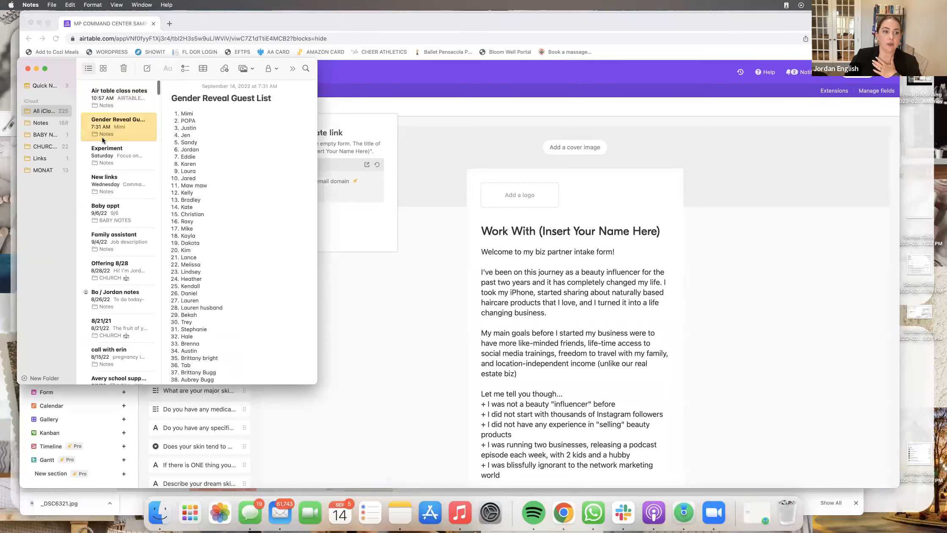
{"action": "left_click", "coordinate": [106, 191]}
{"action": "left_click", "coordinate": [256, 327]}
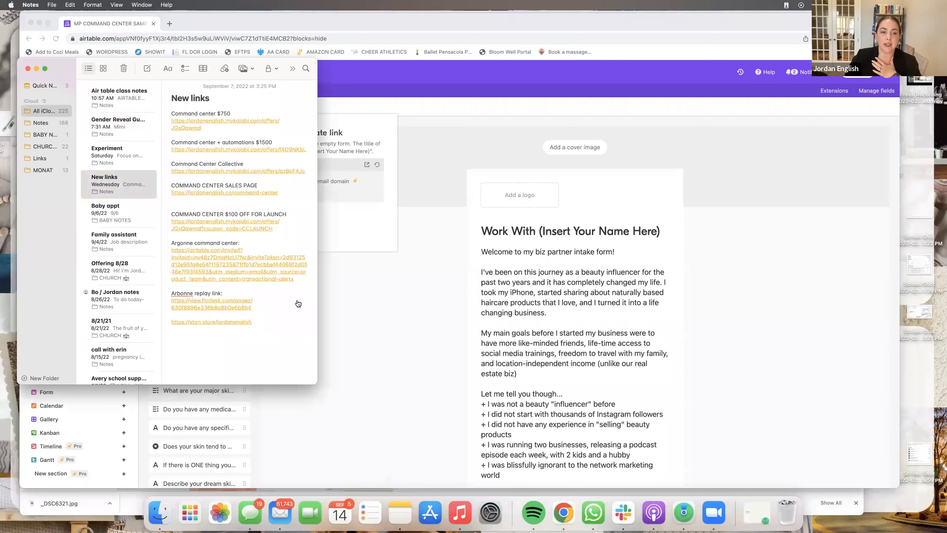
{"action": "left_click", "coordinate": [28, 68]}
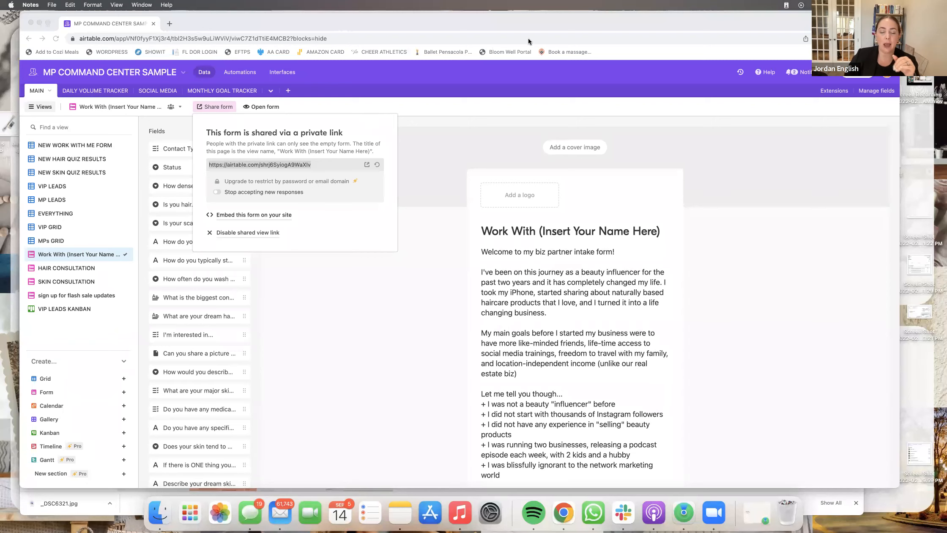
{"action": "left_click", "coordinate": [71, 146]}
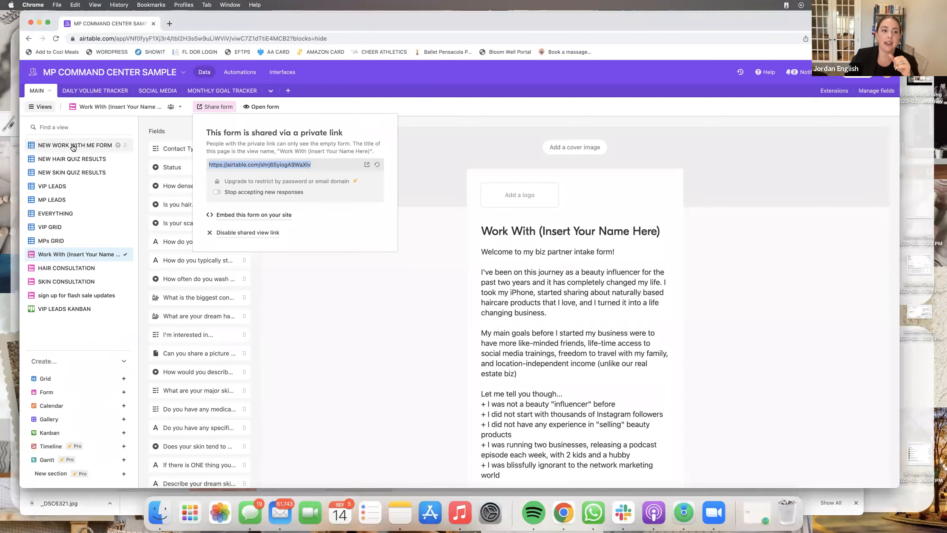
- Browse the quiz and form views, ending on the EVERYTHING grid of all records
{"action": "left_click", "coordinate": [72, 146]}
{"action": "left_click", "coordinate": [73, 160]}
{"action": "left_click", "coordinate": [77, 173]}
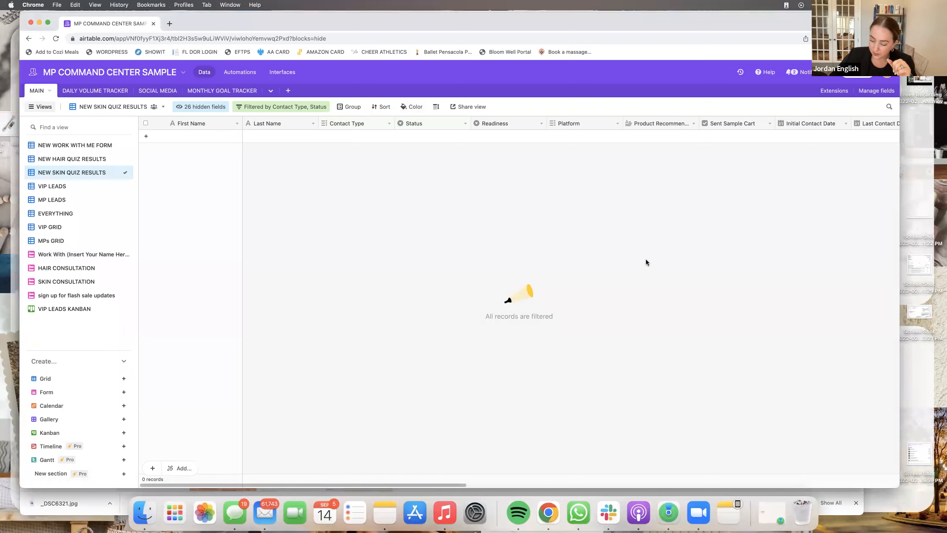
{"action": "left_click", "coordinate": [59, 146]}
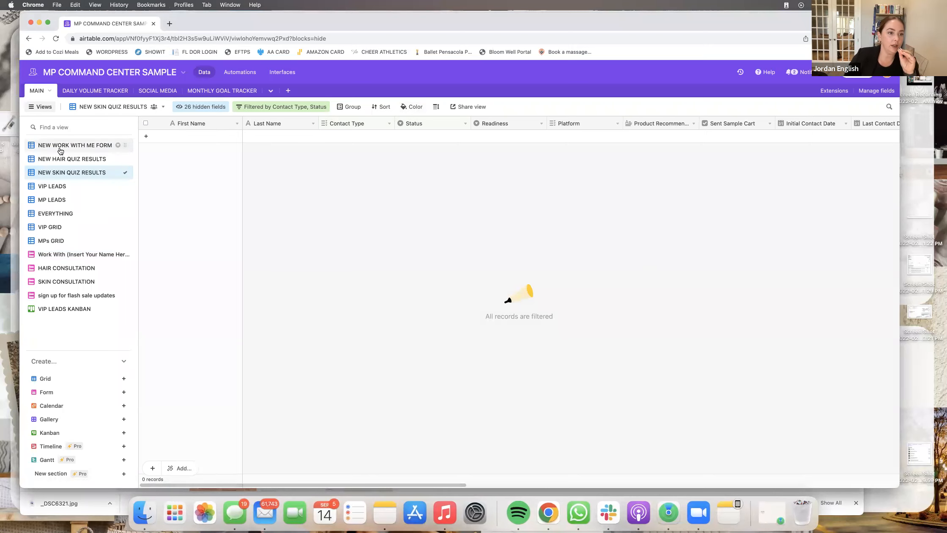
{"action": "left_click", "coordinate": [61, 214]}
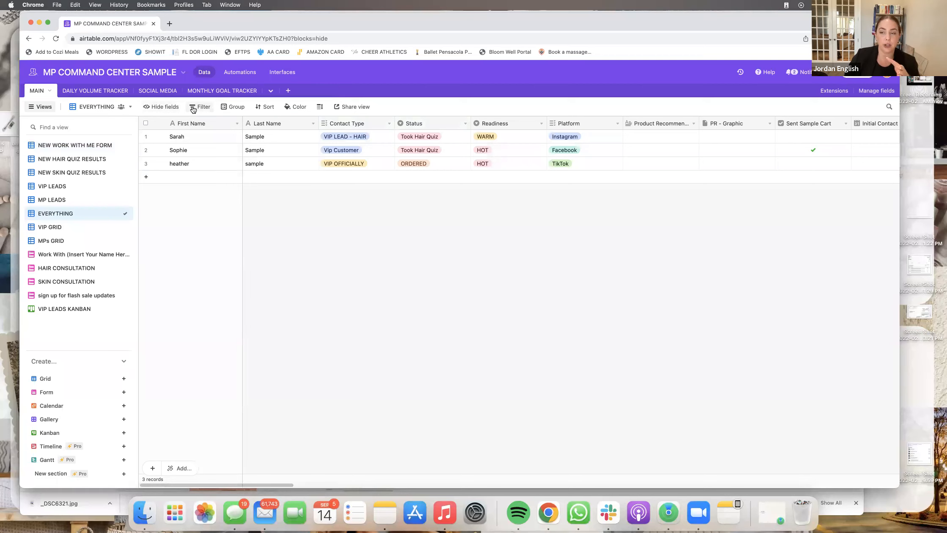
- Group the EVERYTHING view by Contact Type
{"action": "left_click", "coordinate": [236, 107]}
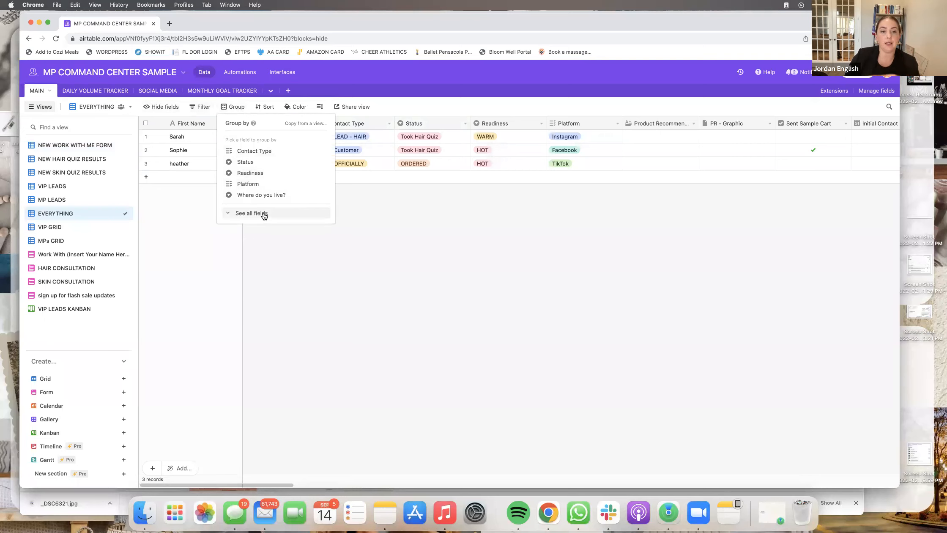
{"action": "left_click", "coordinate": [266, 153]}
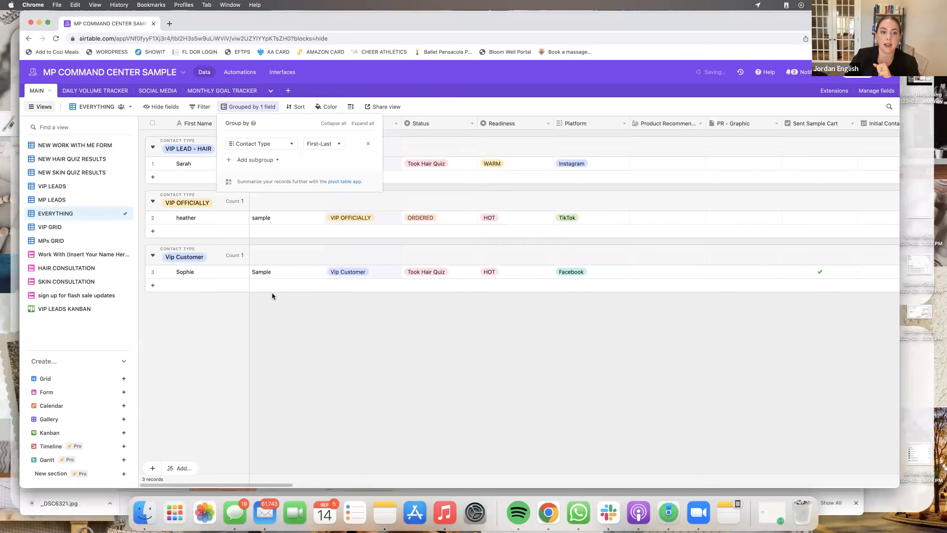
{"action": "left_click", "coordinate": [274, 297]}
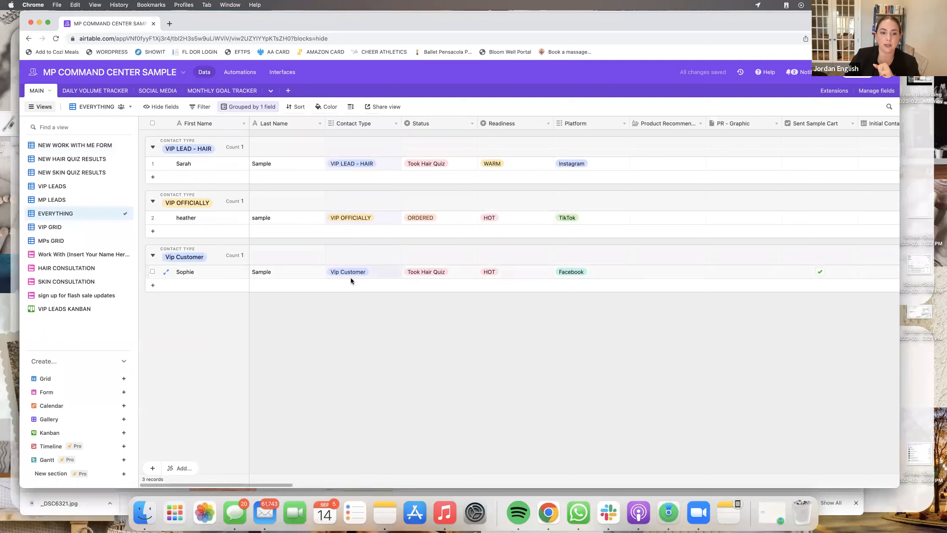
- Group the VIP LEADS view by the hair question field in First-Last order
{"action": "left_click", "coordinate": [78, 160]}
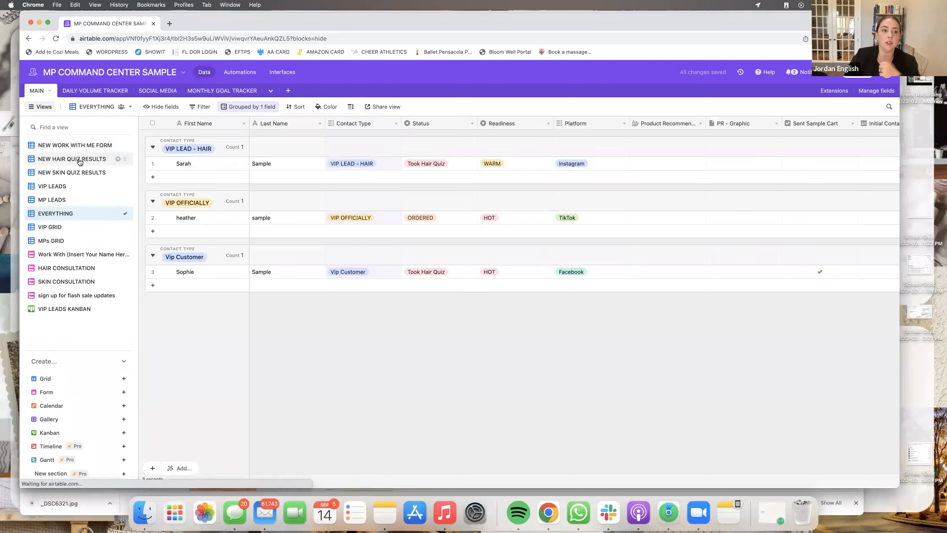
{"action": "left_click", "coordinate": [76, 186]}
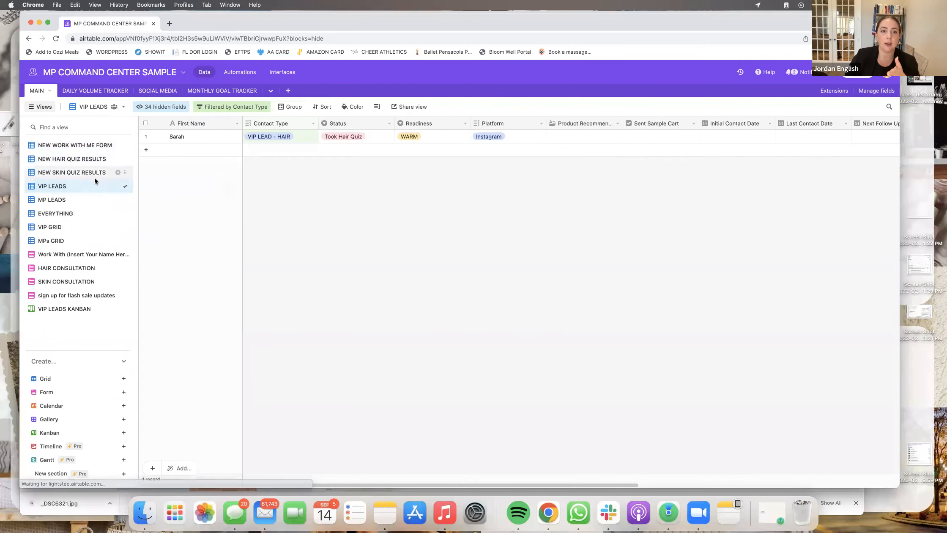
{"action": "left_click", "coordinate": [294, 107]}
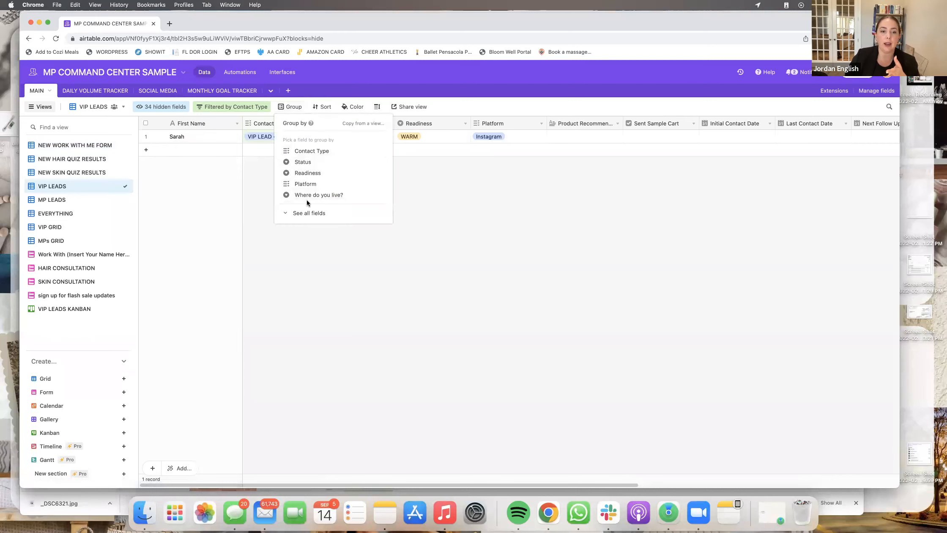
{"action": "left_click", "coordinate": [310, 212]}
{"action": "scroll", "coordinate": [377, 276], "scroll_direction": "down", "scroll_amount": 10}
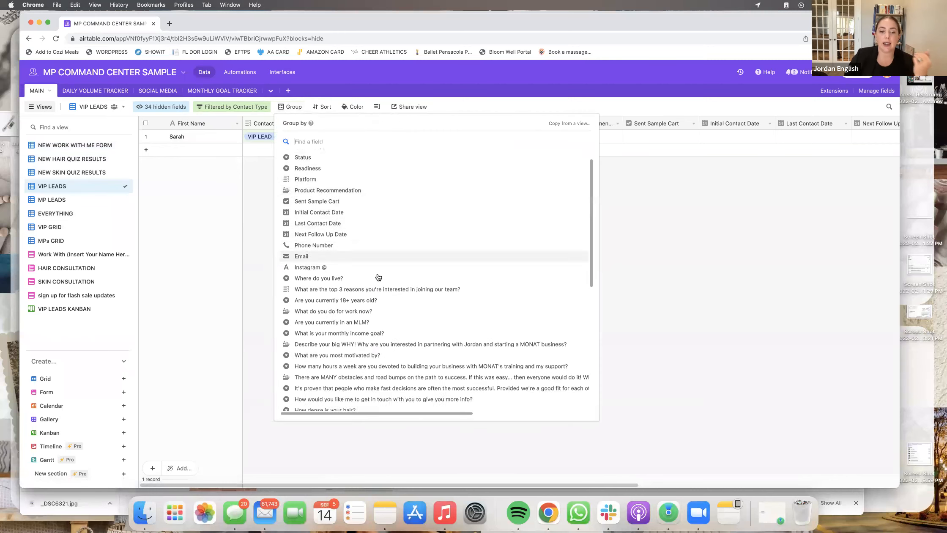
{"action": "scroll", "coordinate": [377, 275], "scroll_direction": "down", "scroll_amount": 1}
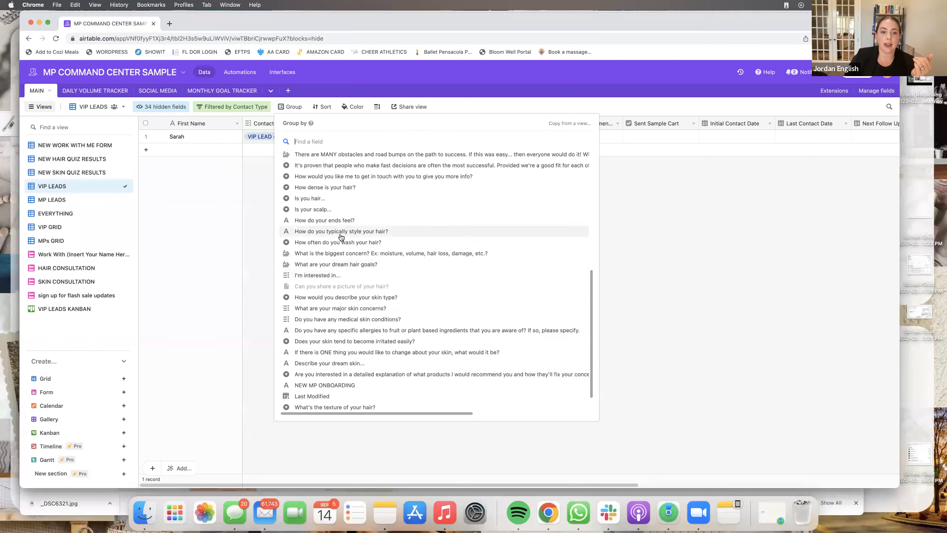
{"action": "left_click", "coordinate": [321, 200]}
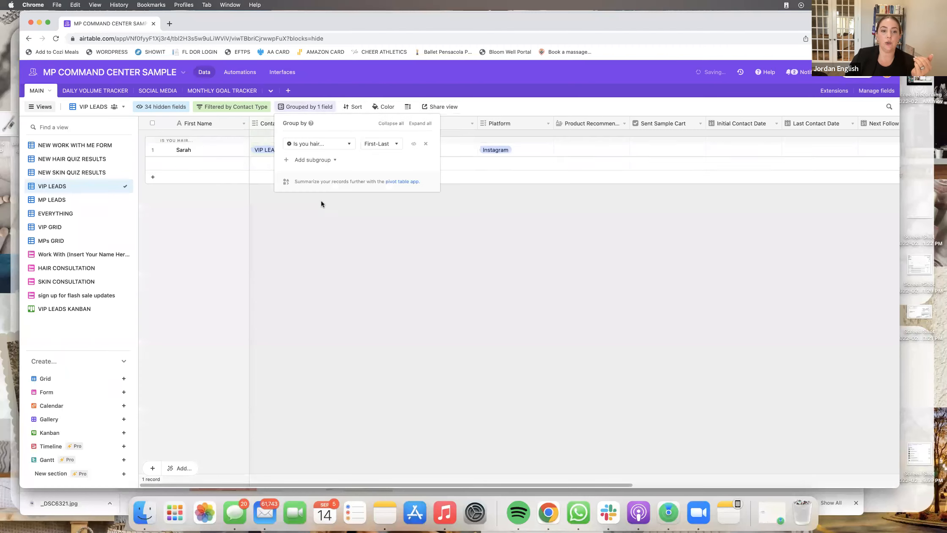
{"action": "left_click", "coordinate": [380, 144]}
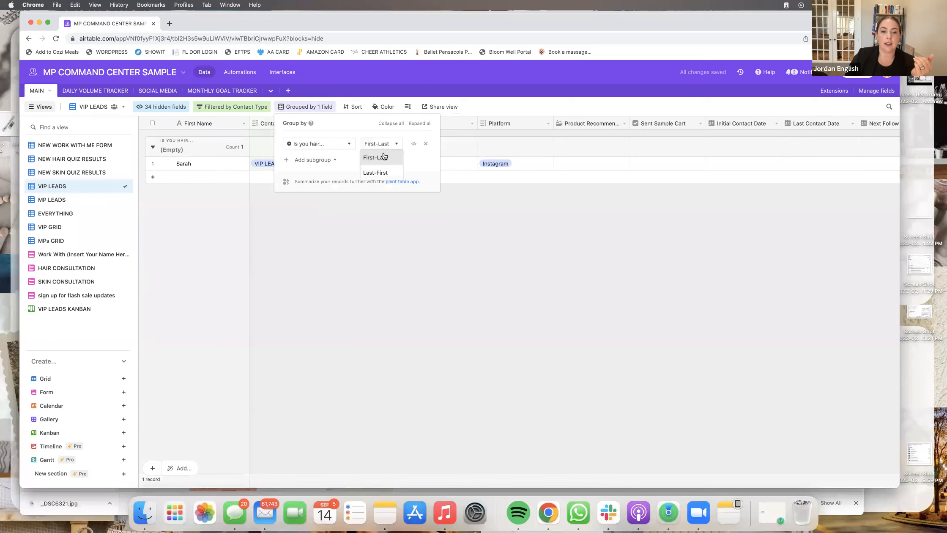
{"action": "left_click", "coordinate": [383, 158]}
{"action": "left_click", "coordinate": [398, 235]}
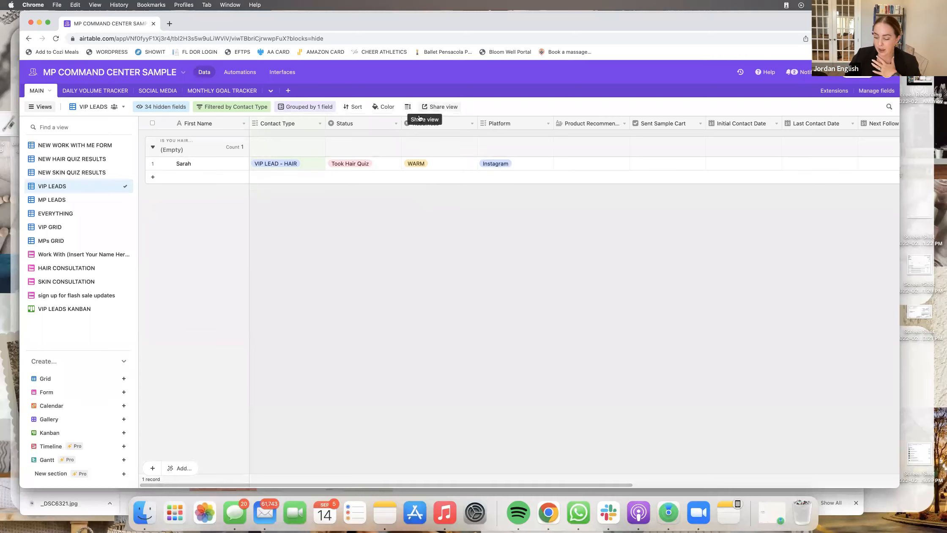
{"action": "left_click", "coordinate": [358, 107]}
- Check the Last Modified timestamp column in the VIP LEADS view
{"action": "scroll", "coordinate": [392, 340], "scroll_direction": "down", "scroll_amount": 5}
{"action": "scroll", "coordinate": [393, 340], "scroll_direction": "up", "scroll_amount": 5}
{"action": "key", "text": "Escape"}
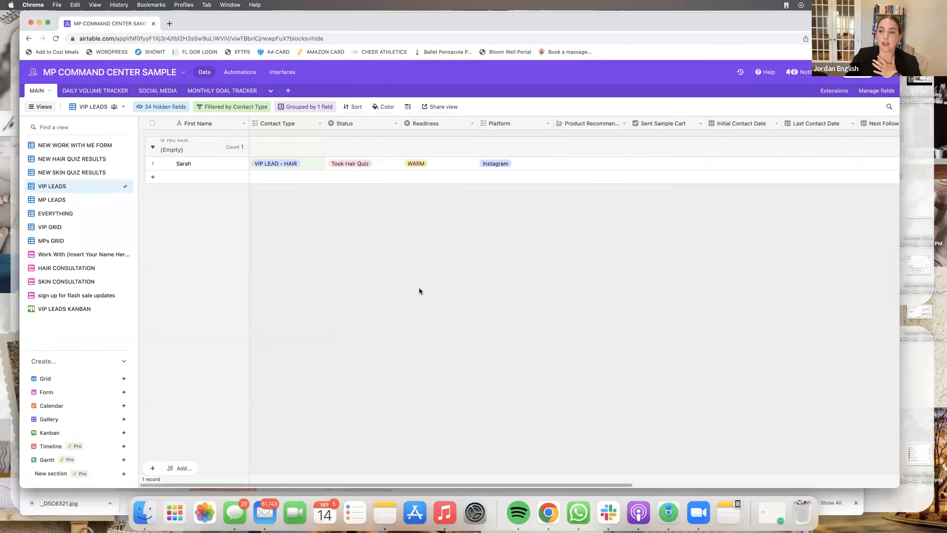
{"action": "scroll", "coordinate": [647, 159], "scroll_direction": "right", "scroll_amount": 10}
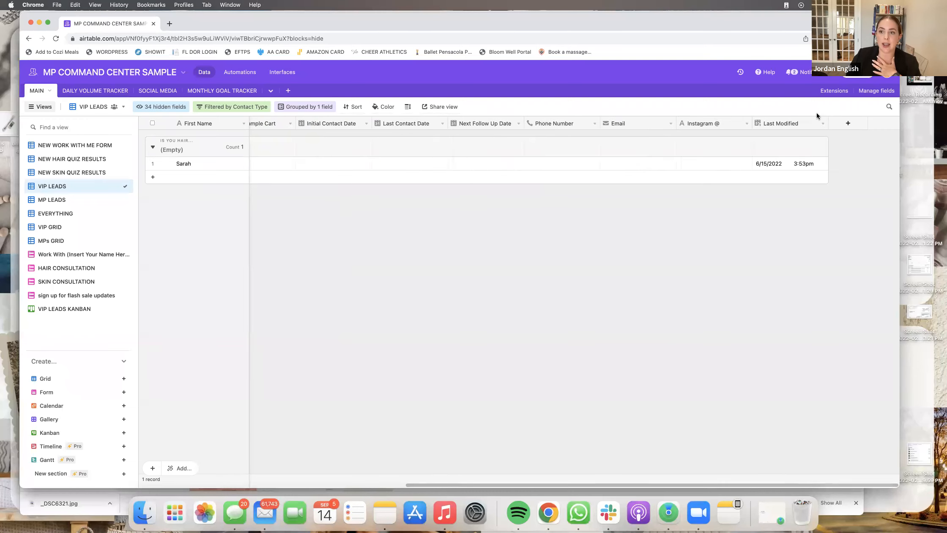
{"action": "left_click", "coordinate": [785, 123]}
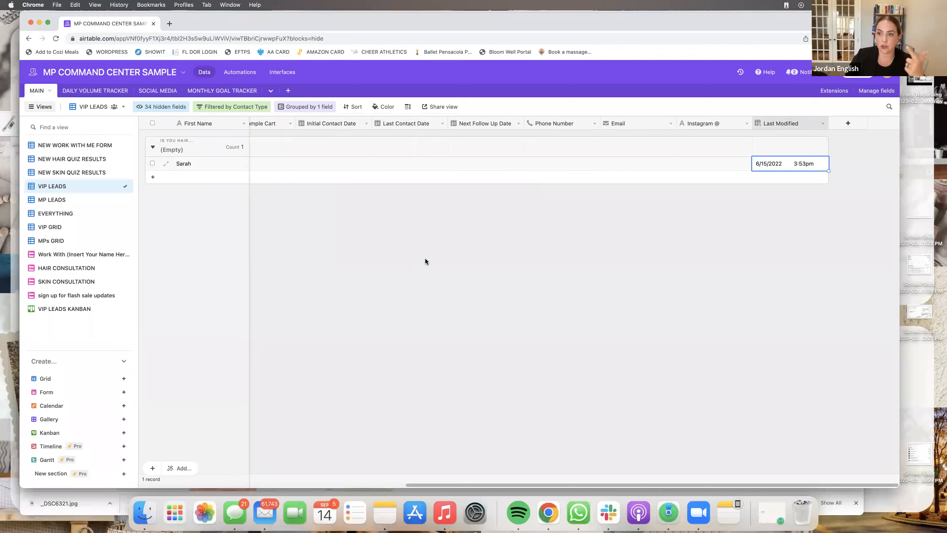
{"action": "scroll", "coordinate": [253, 186], "scroll_direction": "left", "scroll_amount": 7}
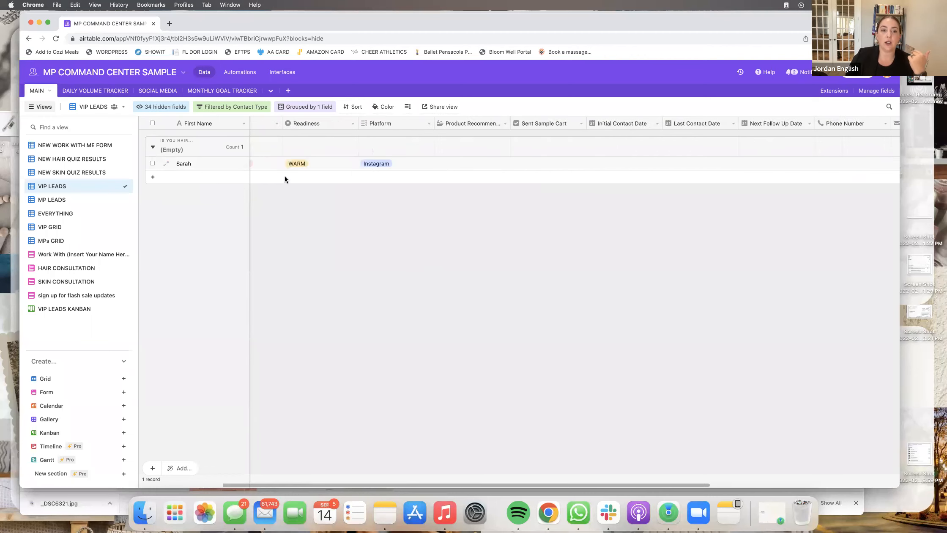
- Sort VIP LEADS by Last Modified in 9→1 order, newest first
{"action": "left_click", "coordinate": [358, 107]}
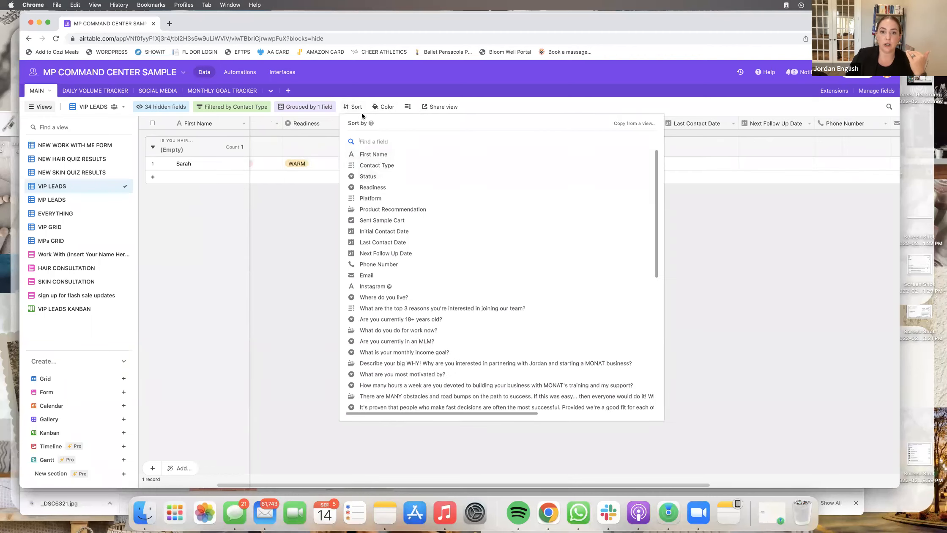
{"action": "scroll", "coordinate": [391, 393], "scroll_direction": "down", "scroll_amount": 6}
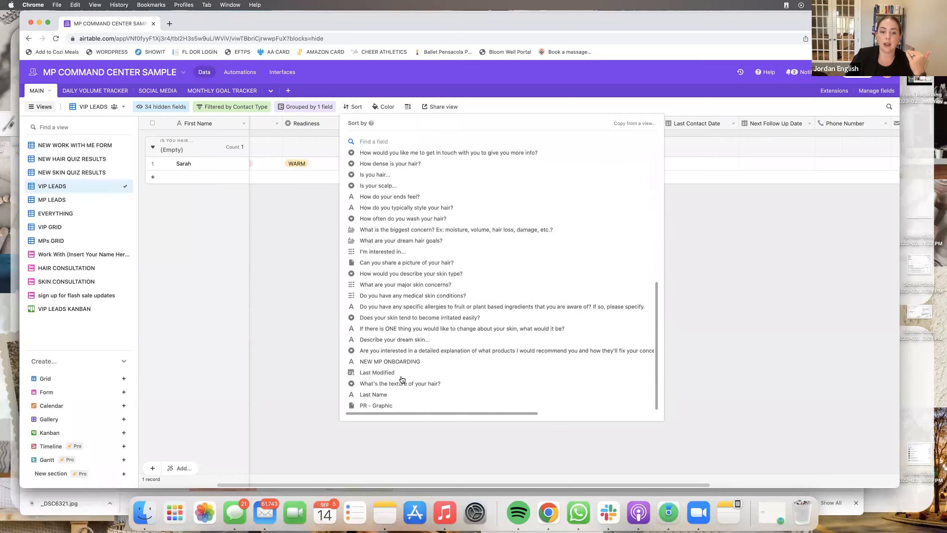
{"action": "left_click", "coordinate": [385, 372]}
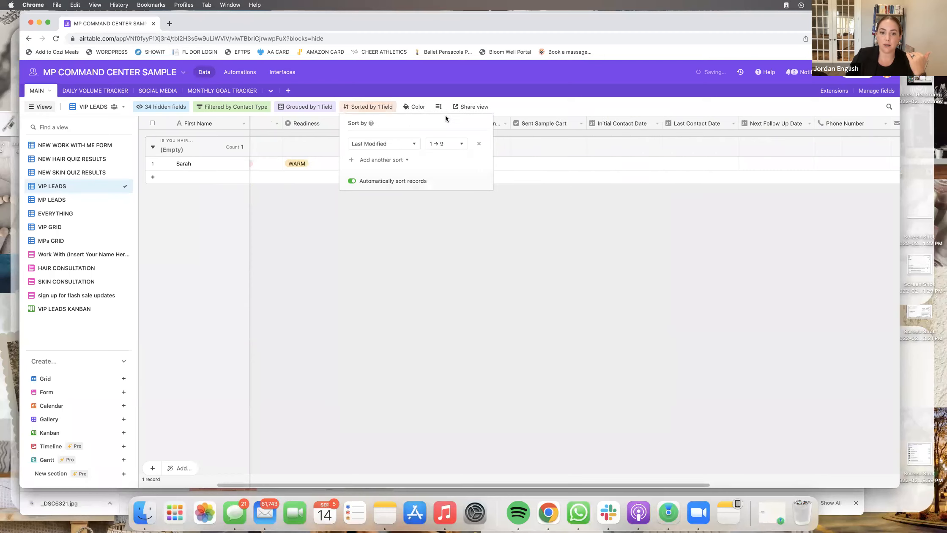
{"action": "left_click", "coordinate": [452, 145]}
{"action": "left_click", "coordinate": [451, 157]}
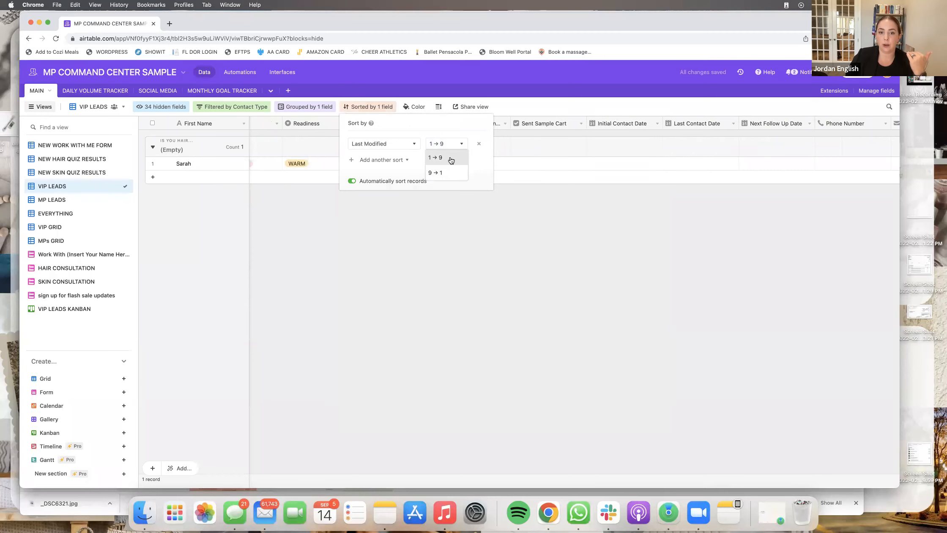
{"action": "left_click", "coordinate": [451, 149]}
{"action": "left_click", "coordinate": [451, 173]}
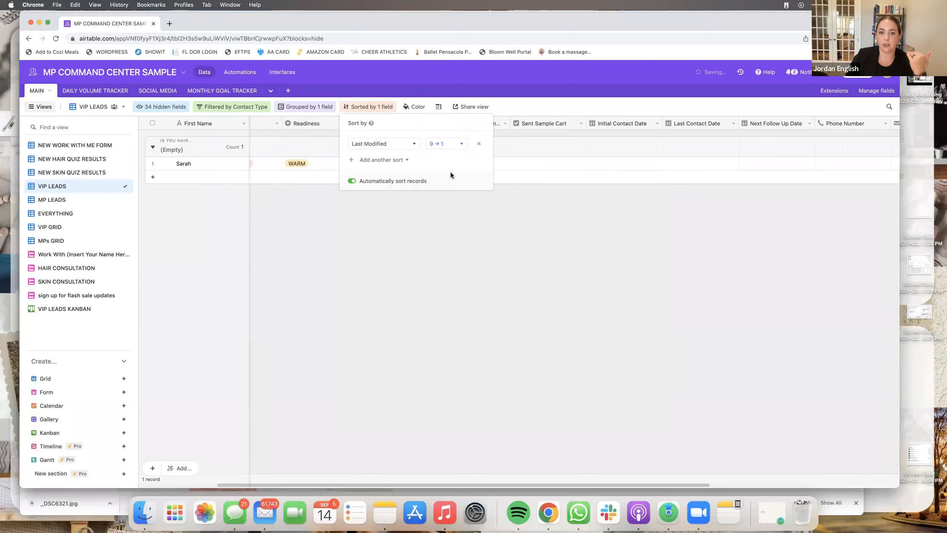
{"action": "left_click", "coordinate": [443, 240]}
{"action": "scroll", "coordinate": [375, 181], "scroll_direction": "left", "scroll_amount": 5}
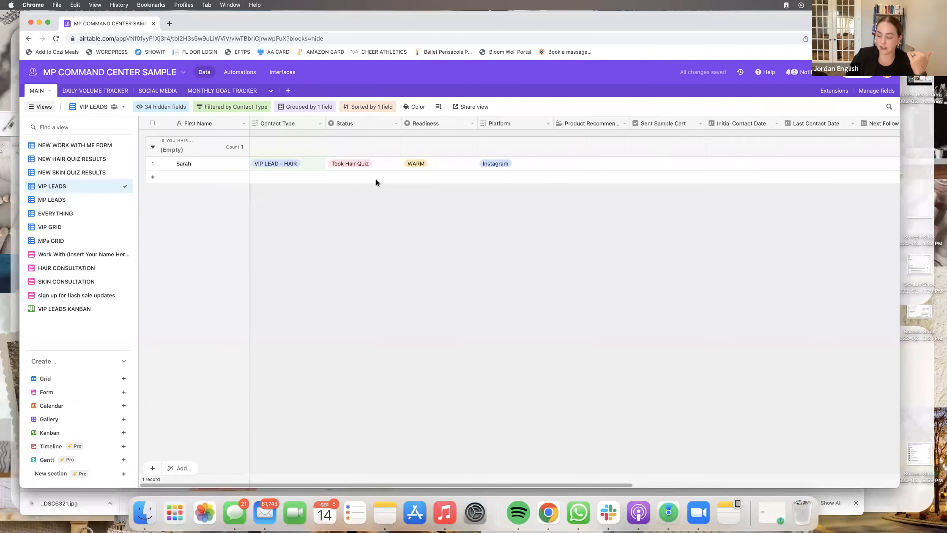